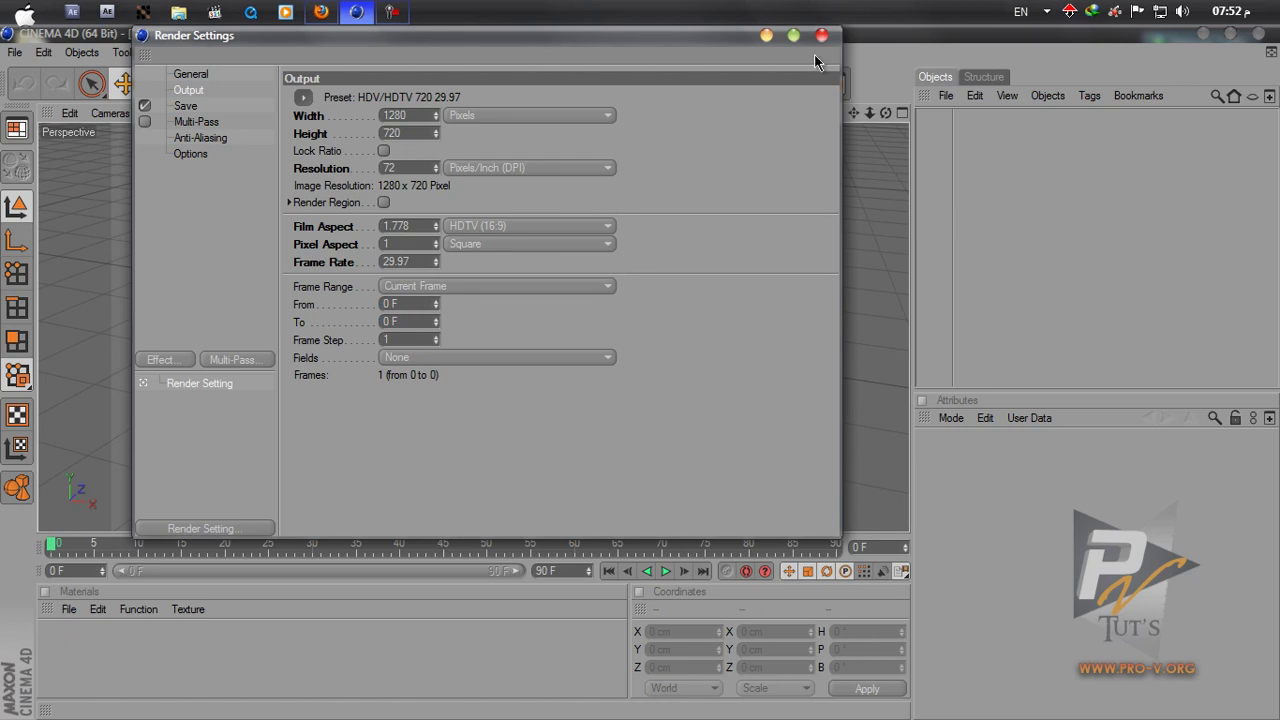
# Step: Set the render options' Ray Depth to 6, Shadow Depth to 6 and Reflection Depth to 4
pyautogui.click(821, 35)
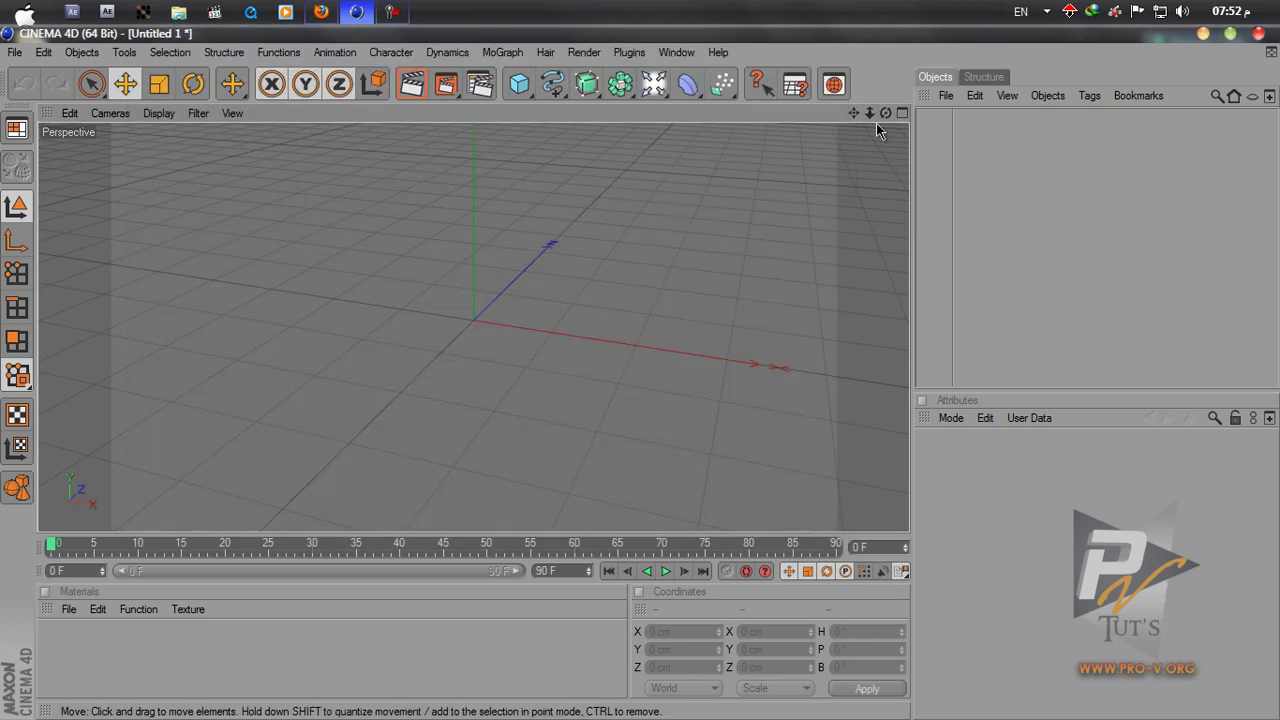
pyautogui.keyDown('alt'); pyautogui.moveTo(640, 372); pyautogui.dragTo(639, 372); pyautogui.keyUp('alt')
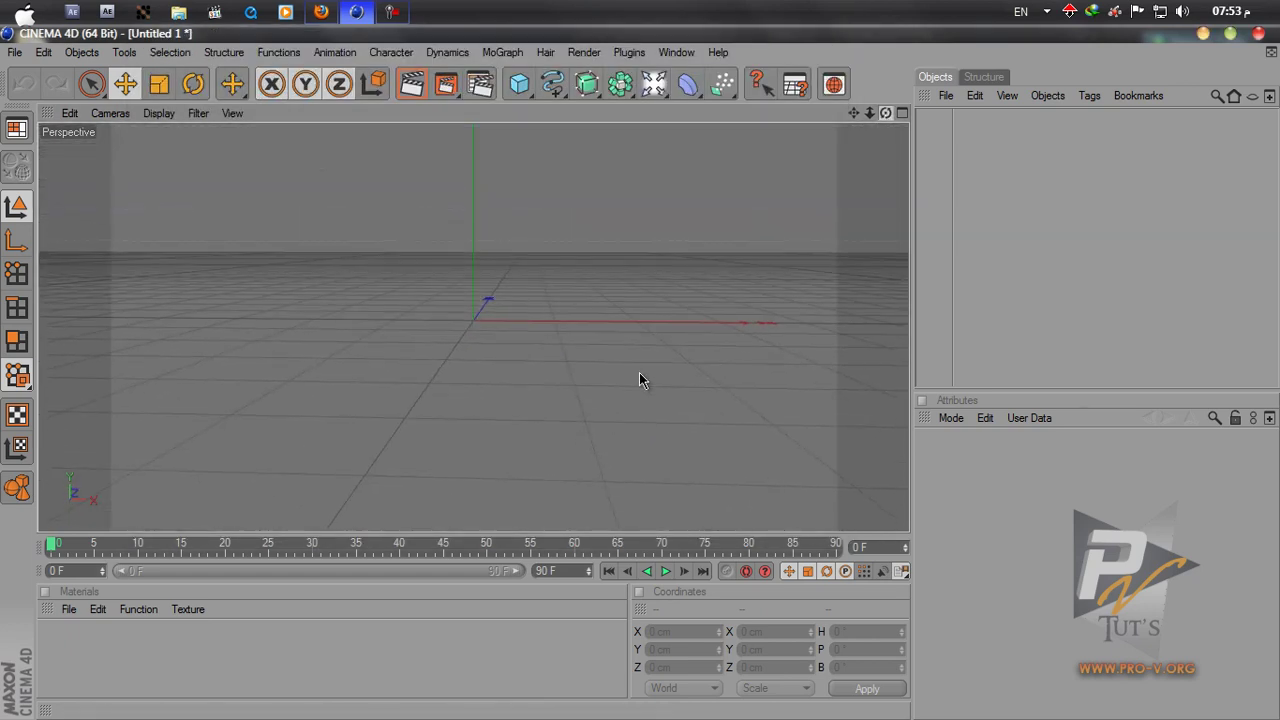
pyautogui.click(482, 85)
pyautogui.click(189, 154)
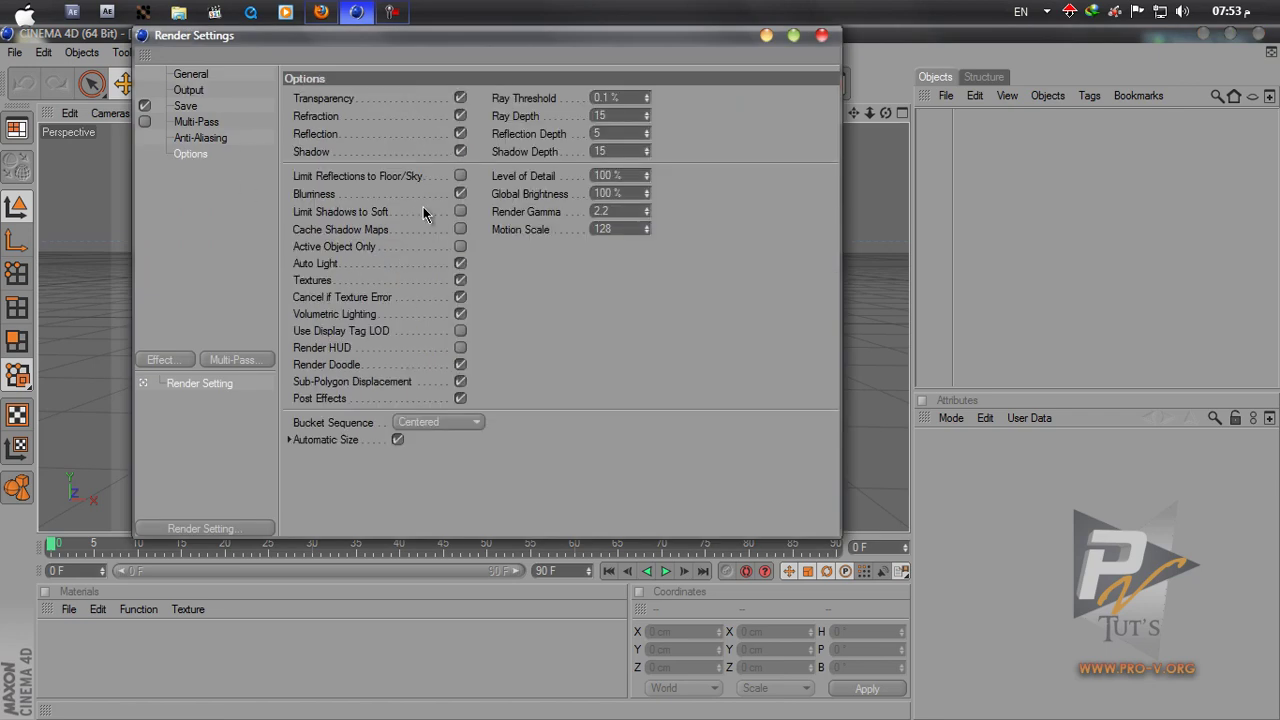
pyautogui.write('6')
pyautogui.press('Return')
pyautogui.click(621, 134)
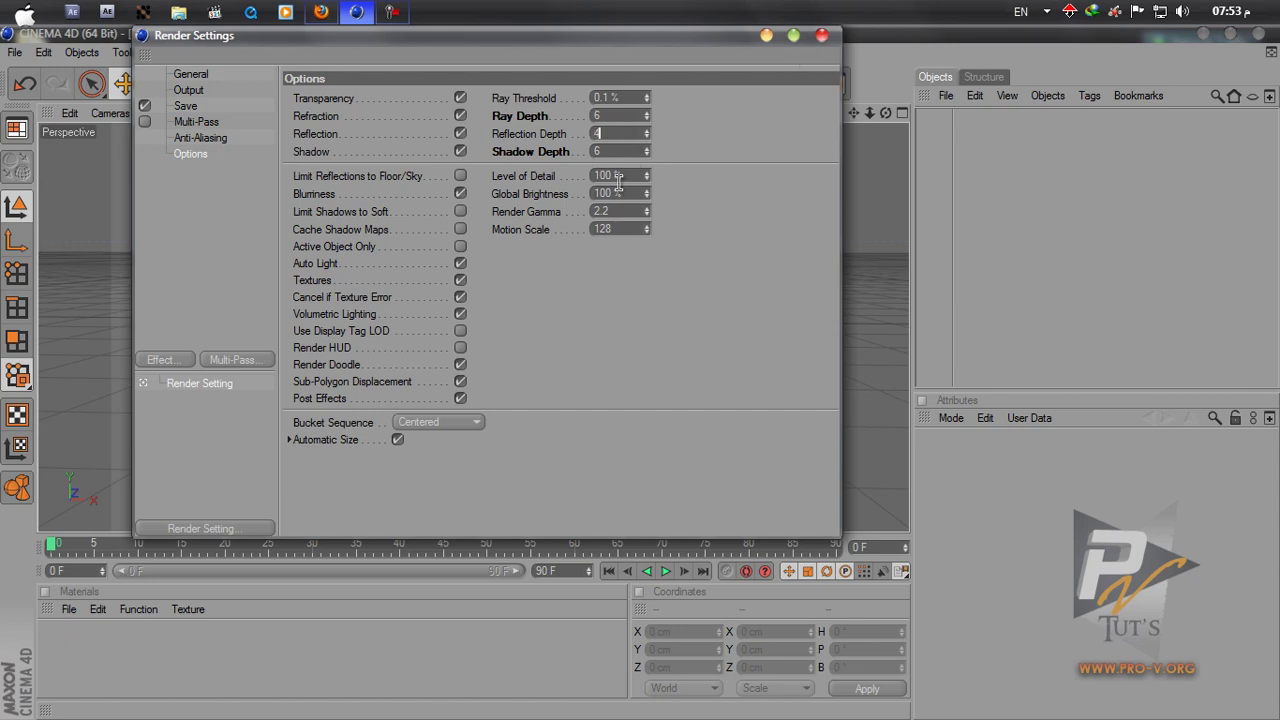
pyautogui.click(820, 33)
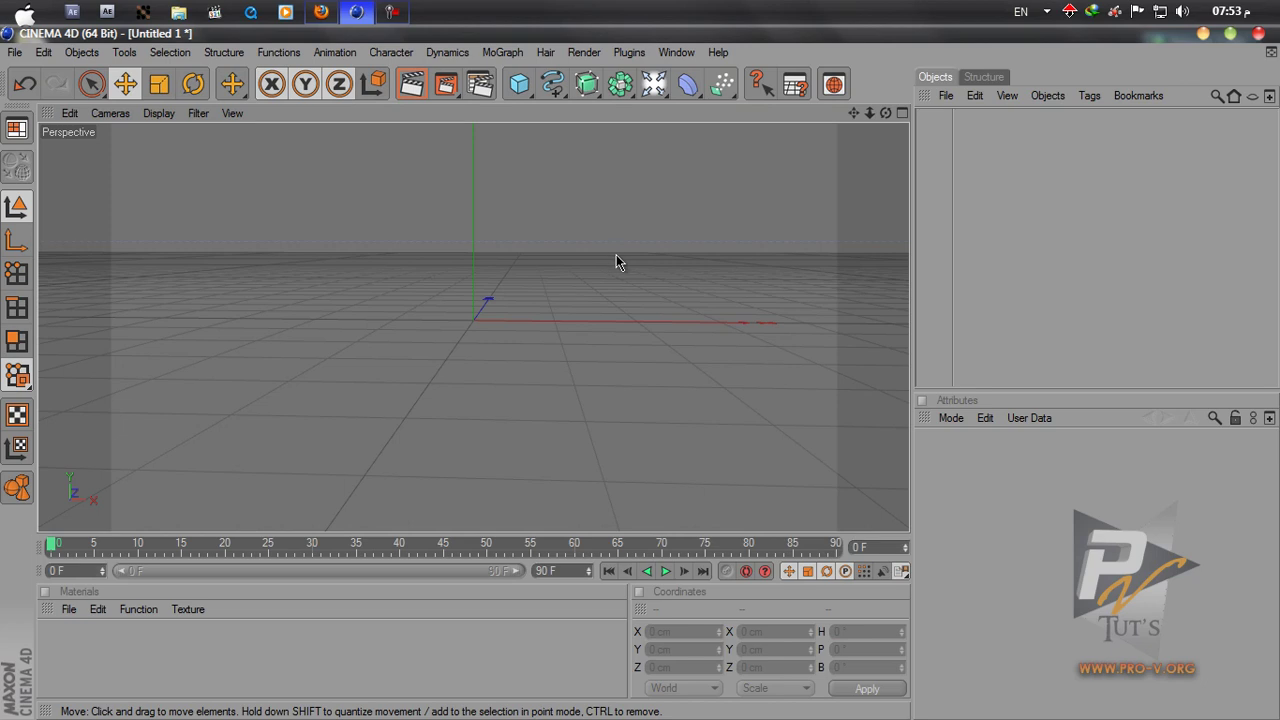
# Step: Add a circle spline centred at the origin in the Front view and set its radius to 500 cm
pyautogui.moveTo(885, 112); pyautogui.dragTo(643, 377)
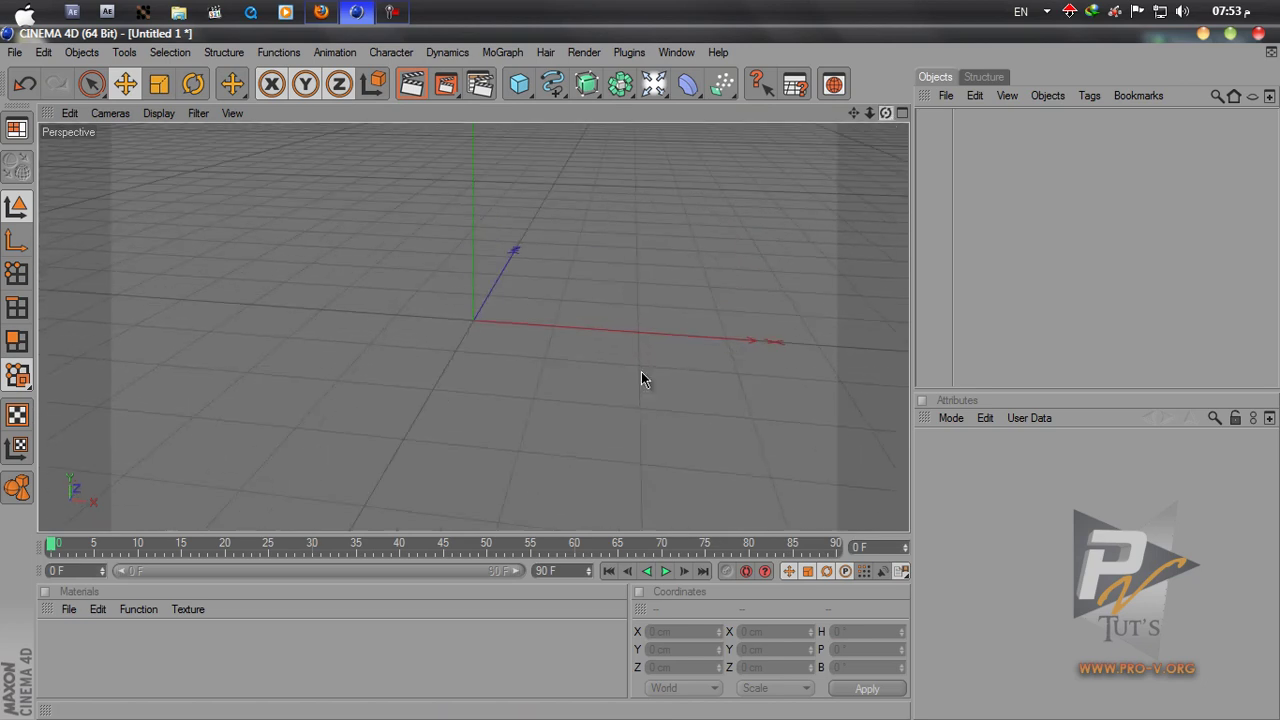
pyautogui.click(902, 113)
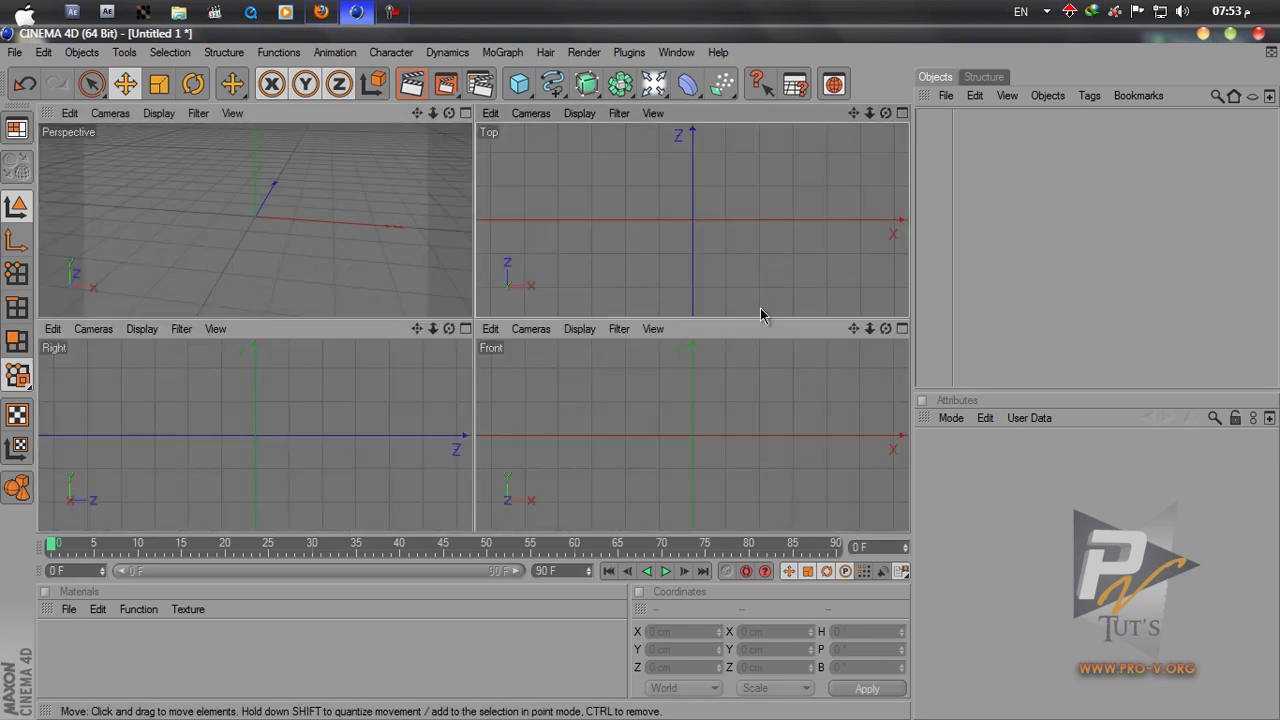
pyautogui.middleClick(749, 357)
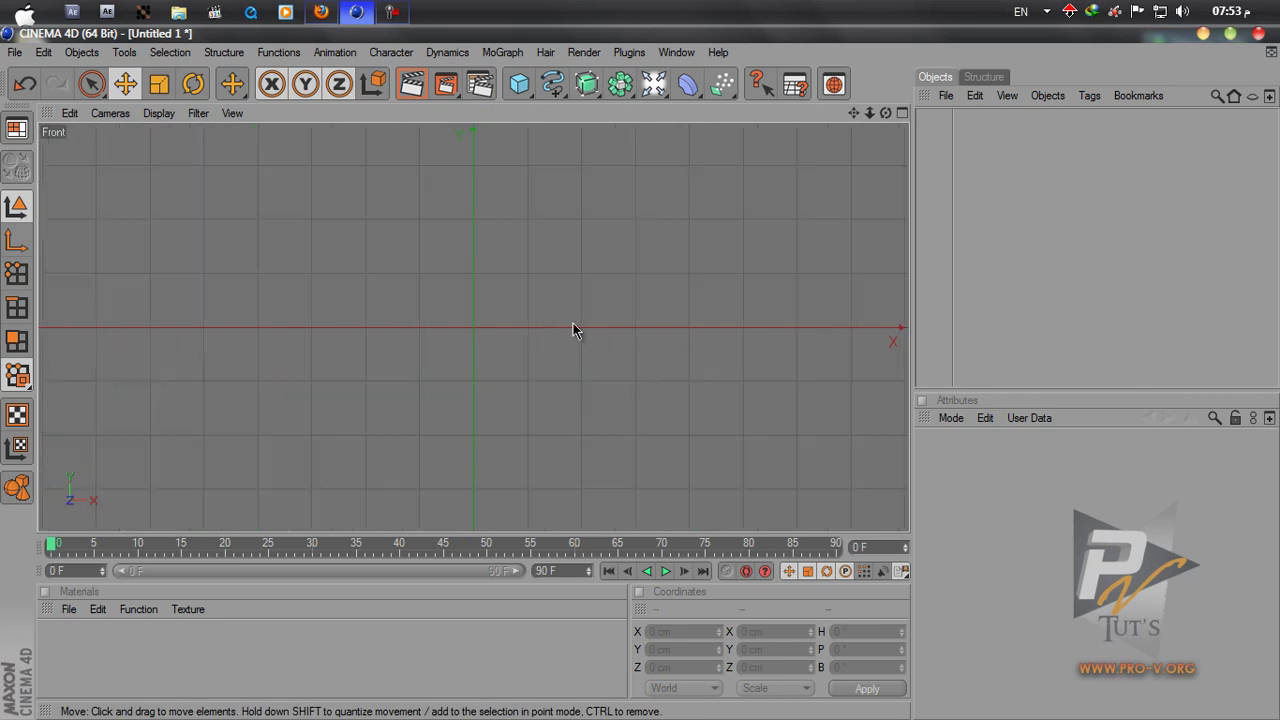
pyautogui.click(562, 93)
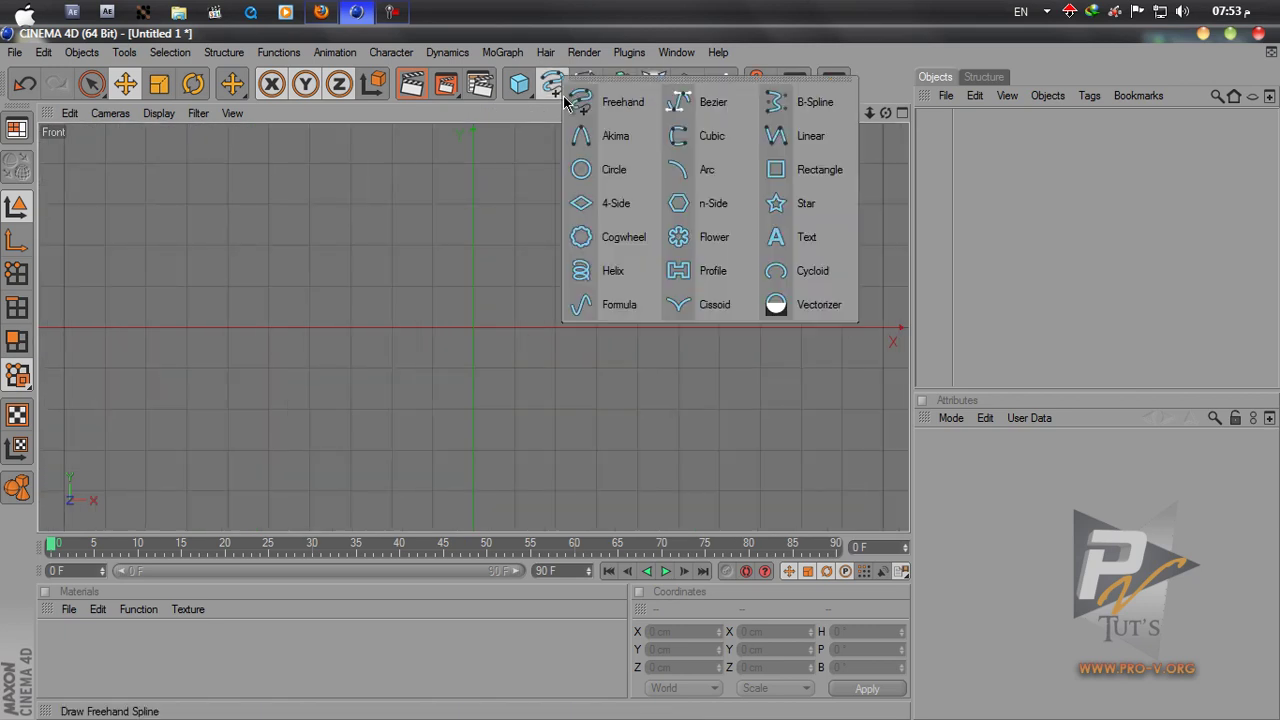
pyautogui.click(588, 170)
pyautogui.click(1045, 535)
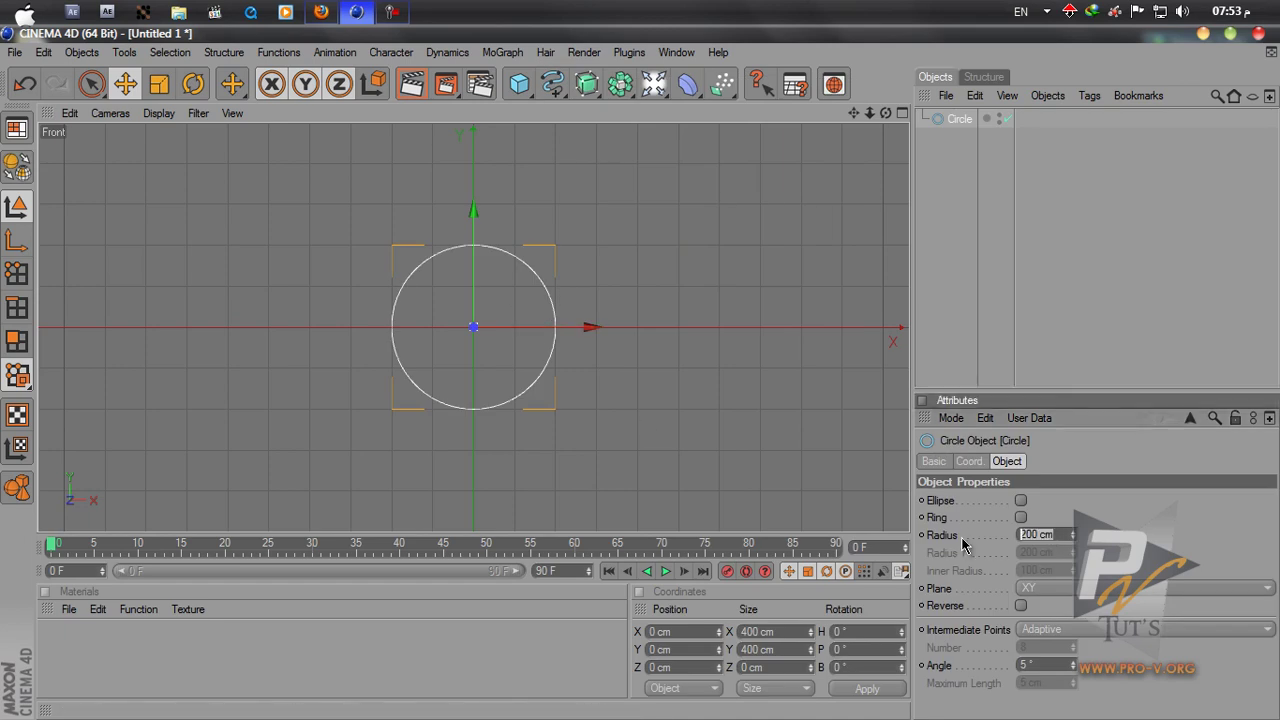
pyautogui.write('500')
pyautogui.press('Return')
pyautogui.scroll(-3, 789, 391)
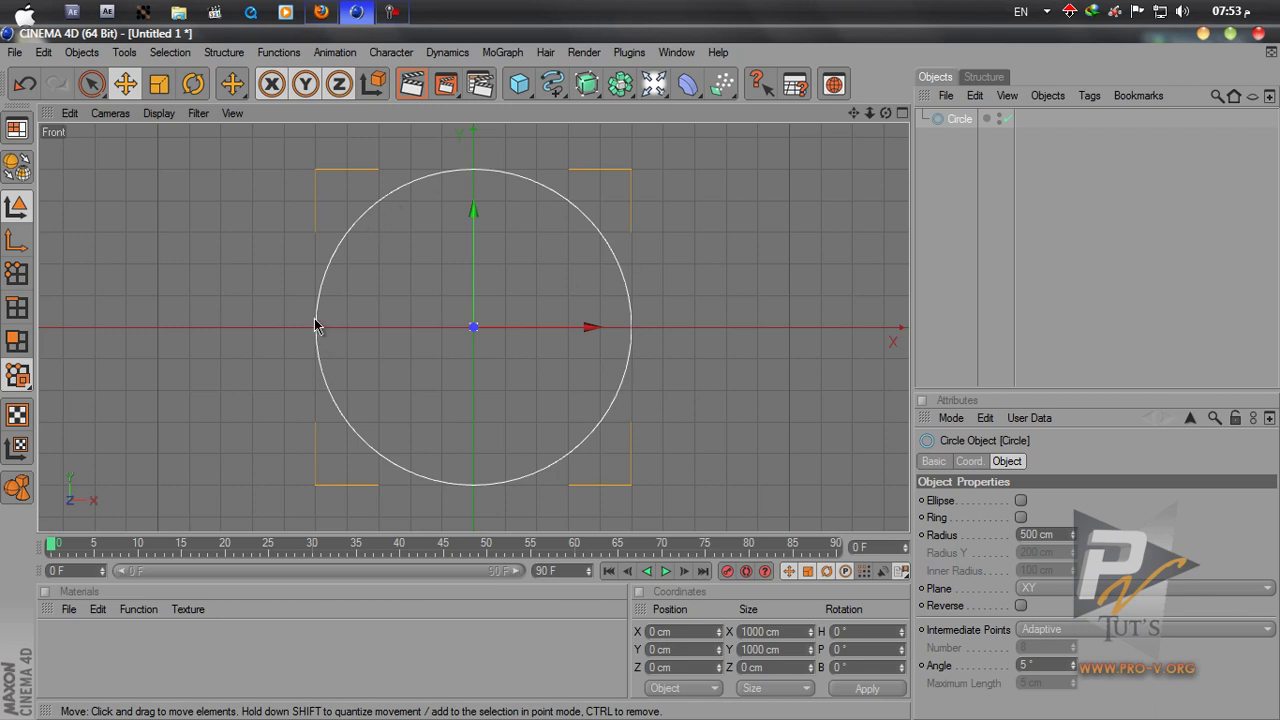
pyautogui.click(988, 276)
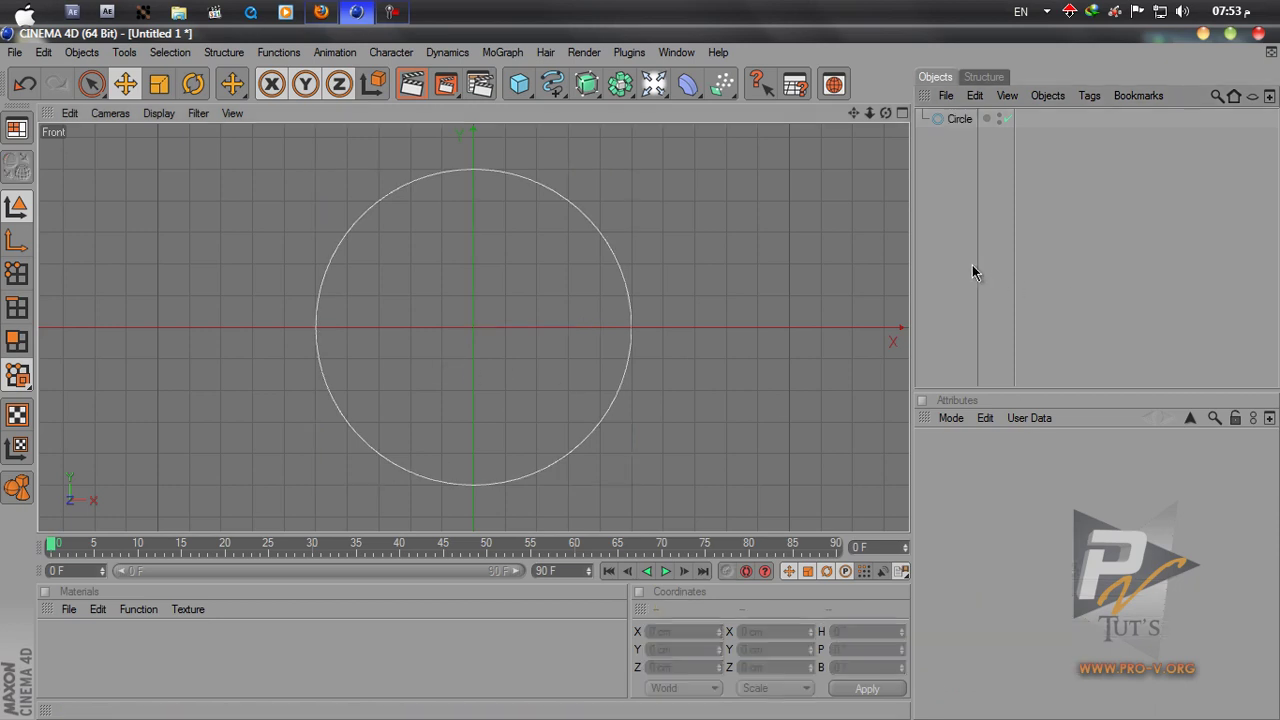
pyautogui.click(622, 280)
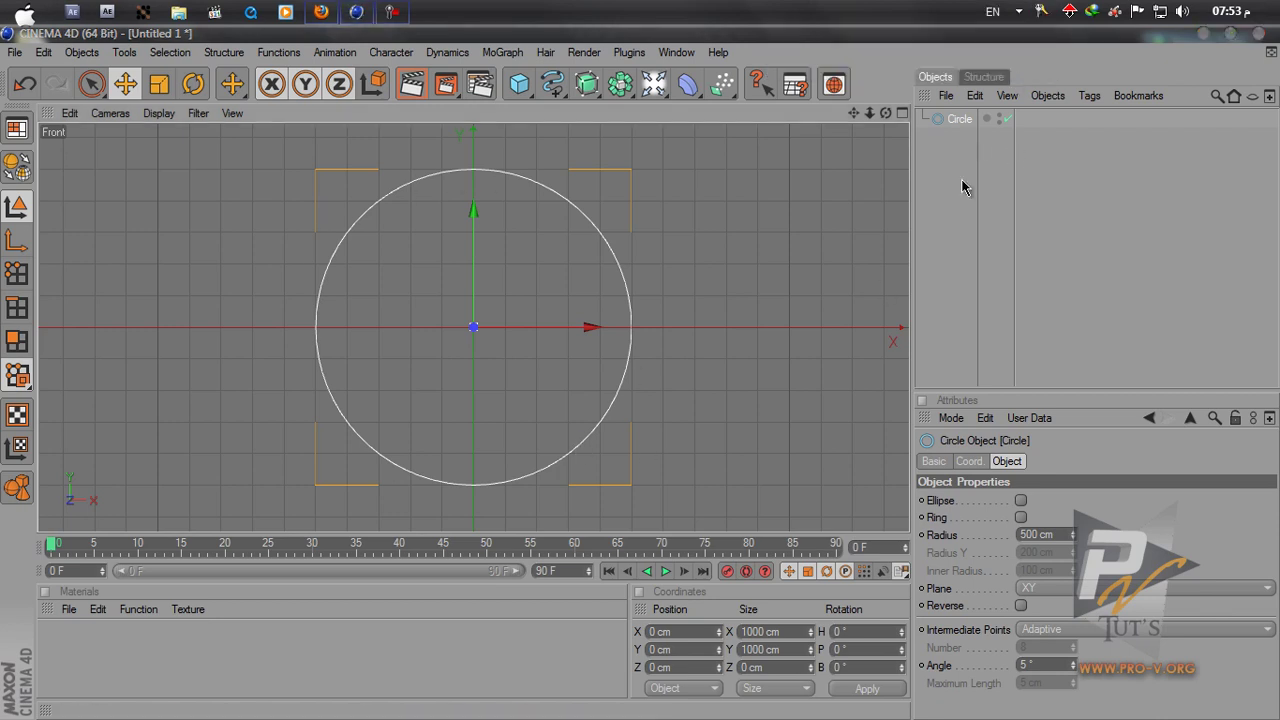
# Step: Add a rectangle spline at the origin with a width and height of 50 cm
pyautogui.click(977, 145)
pyautogui.click(555, 97)
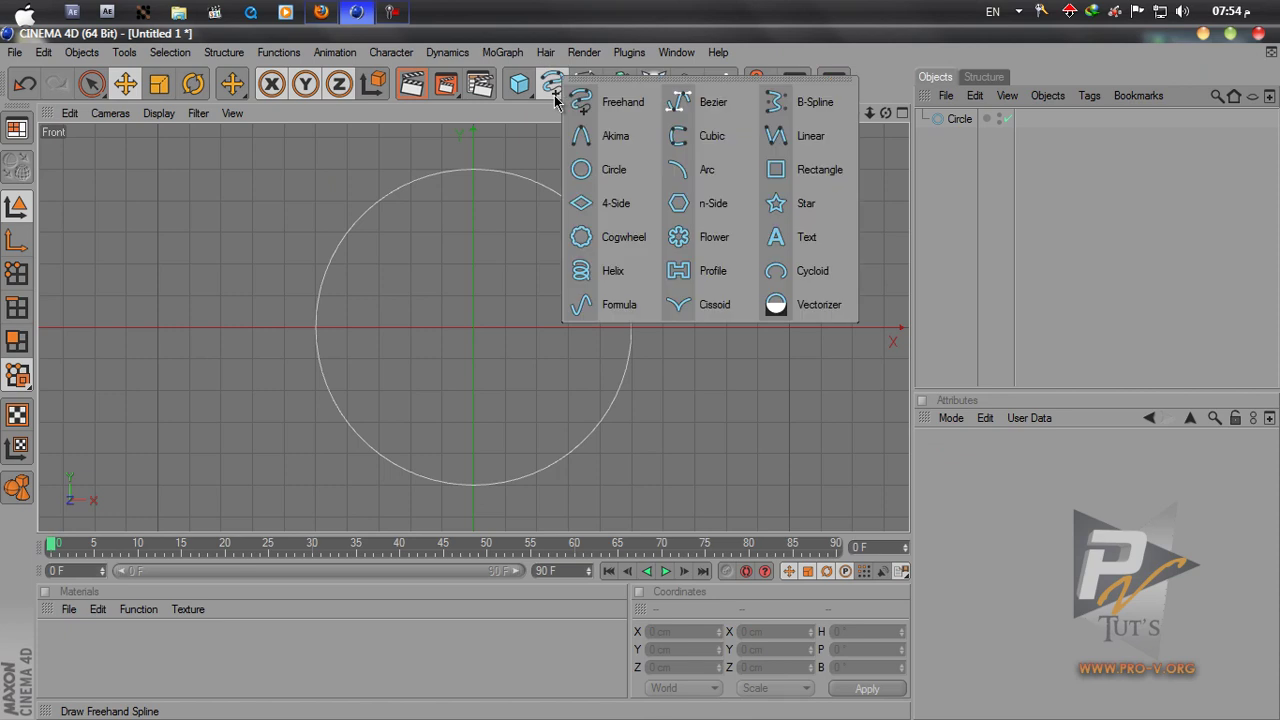
pyautogui.click(815, 169)
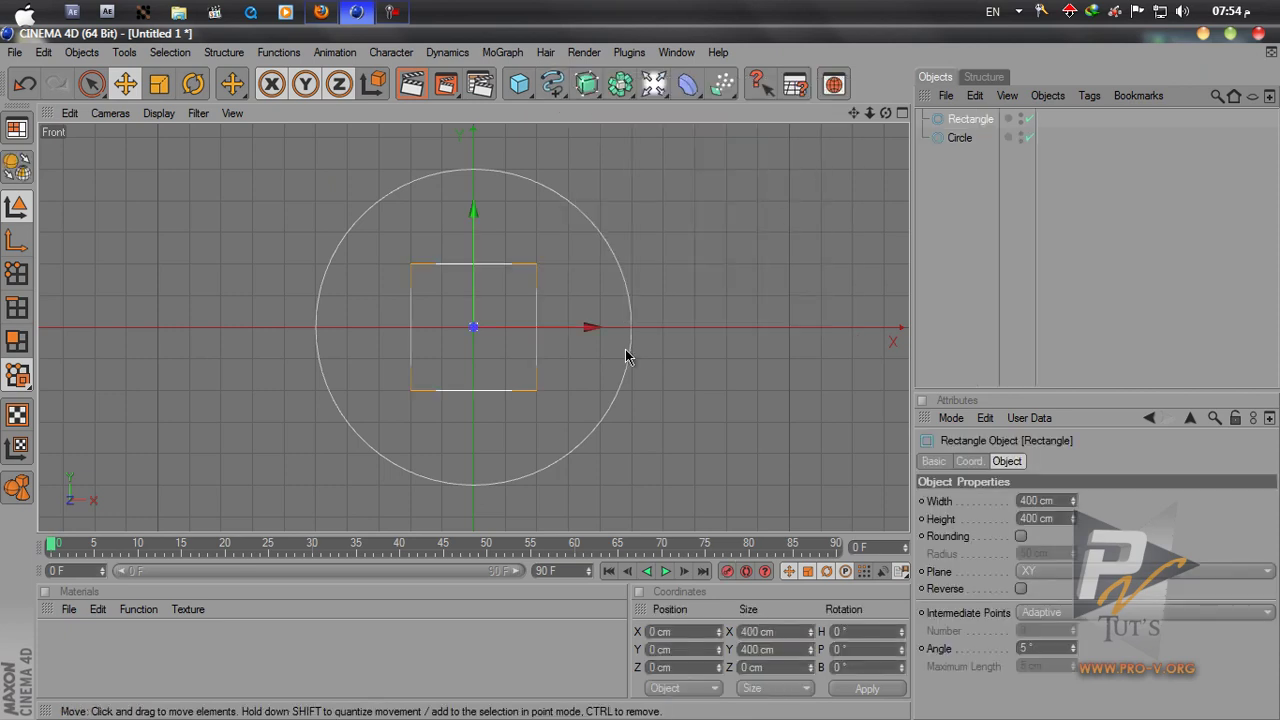
pyautogui.click(1045, 500)
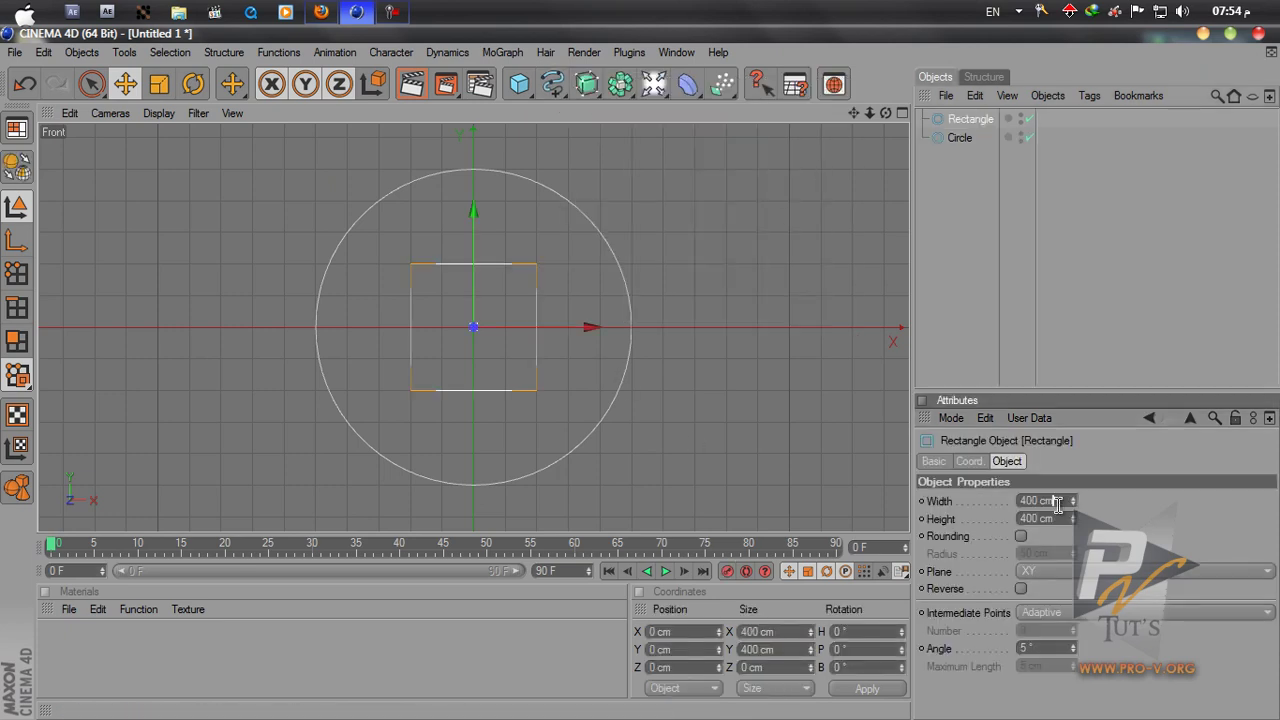
pyautogui.write('50')
pyautogui.press('Return')
pyautogui.press('Tab')
pyautogui.write('50')
pyautogui.press('Return')
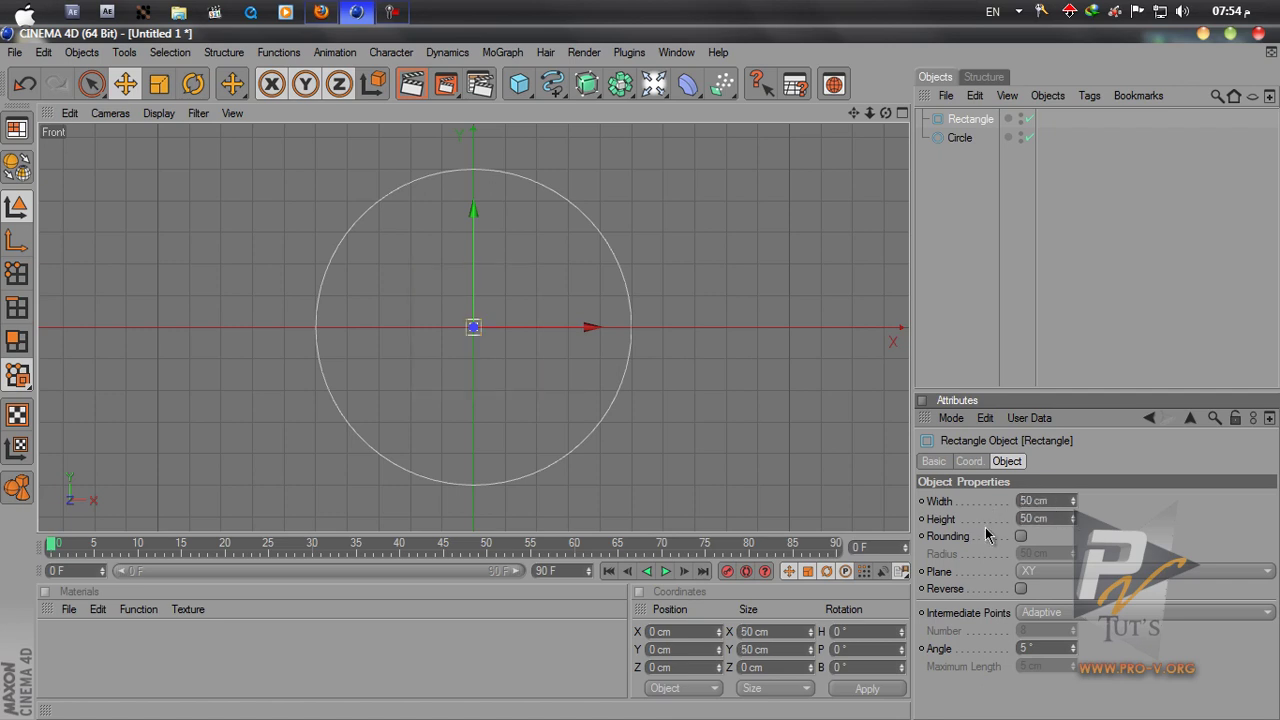
pyautogui.click(964, 306)
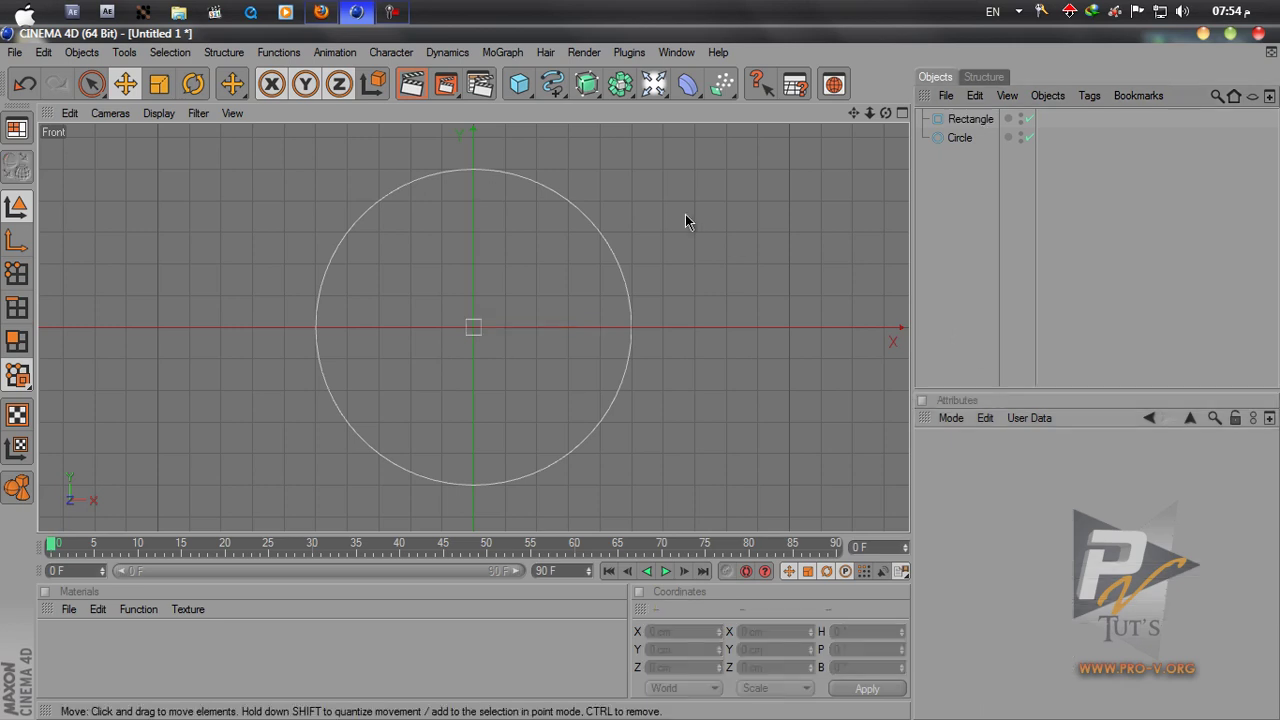
# Step: Add a Sweep NURBS and nest the rectangle as profile and the circle as path inside it
pyautogui.click(597, 97)
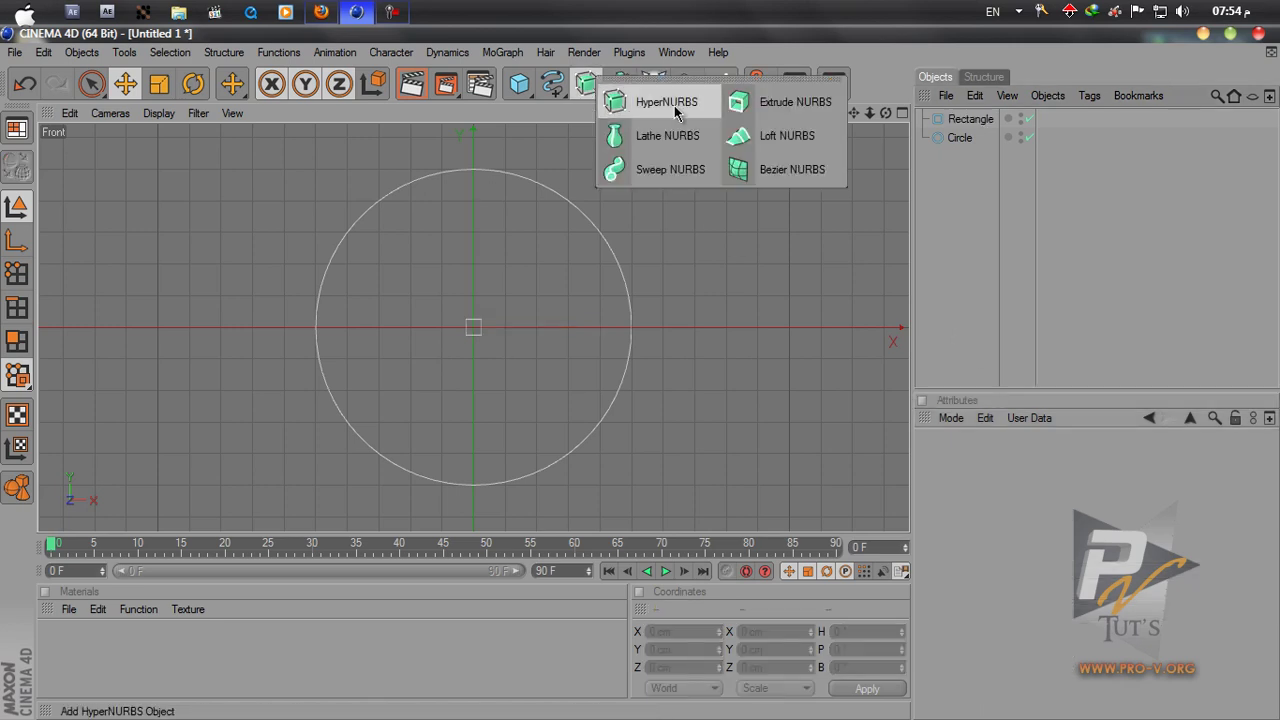
pyautogui.click(686, 170)
pyautogui.moveTo(983, 178); pyautogui.dragTo(970, 122)
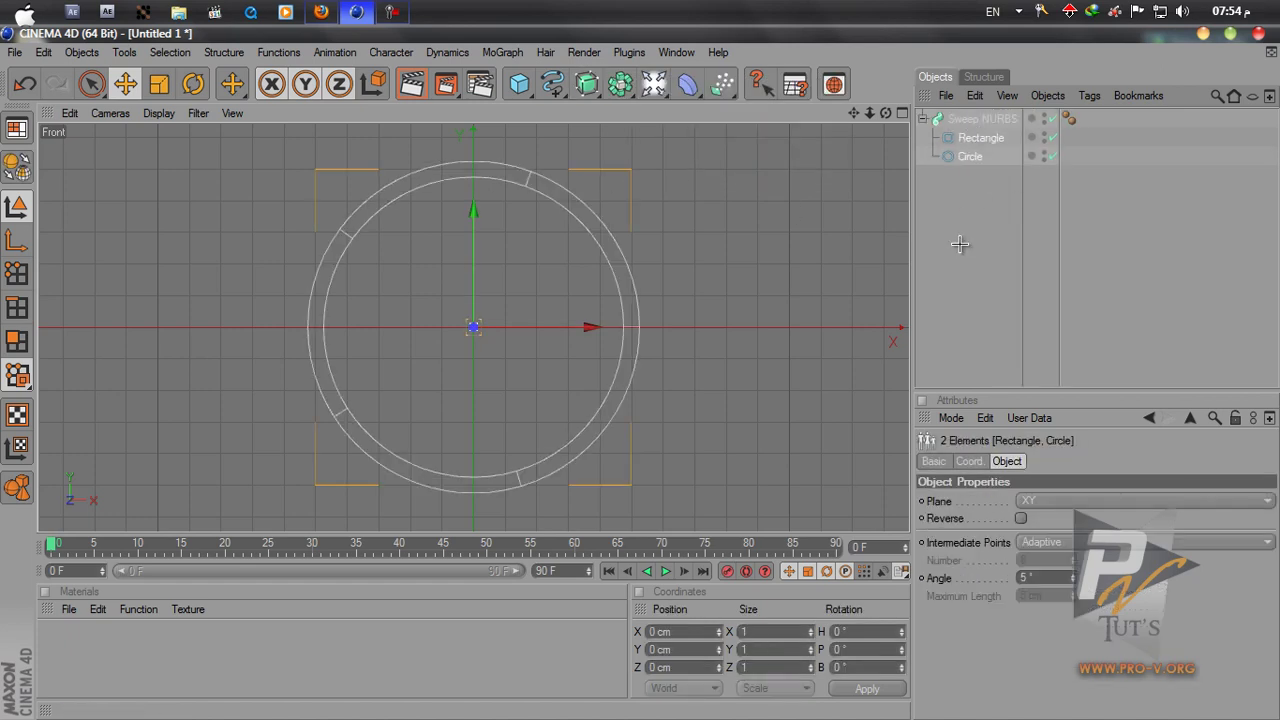
pyautogui.click(960, 244)
# Step: Examine the swept ring in the Perspective view together with its rectangle and circle splines
pyautogui.click(901, 113)
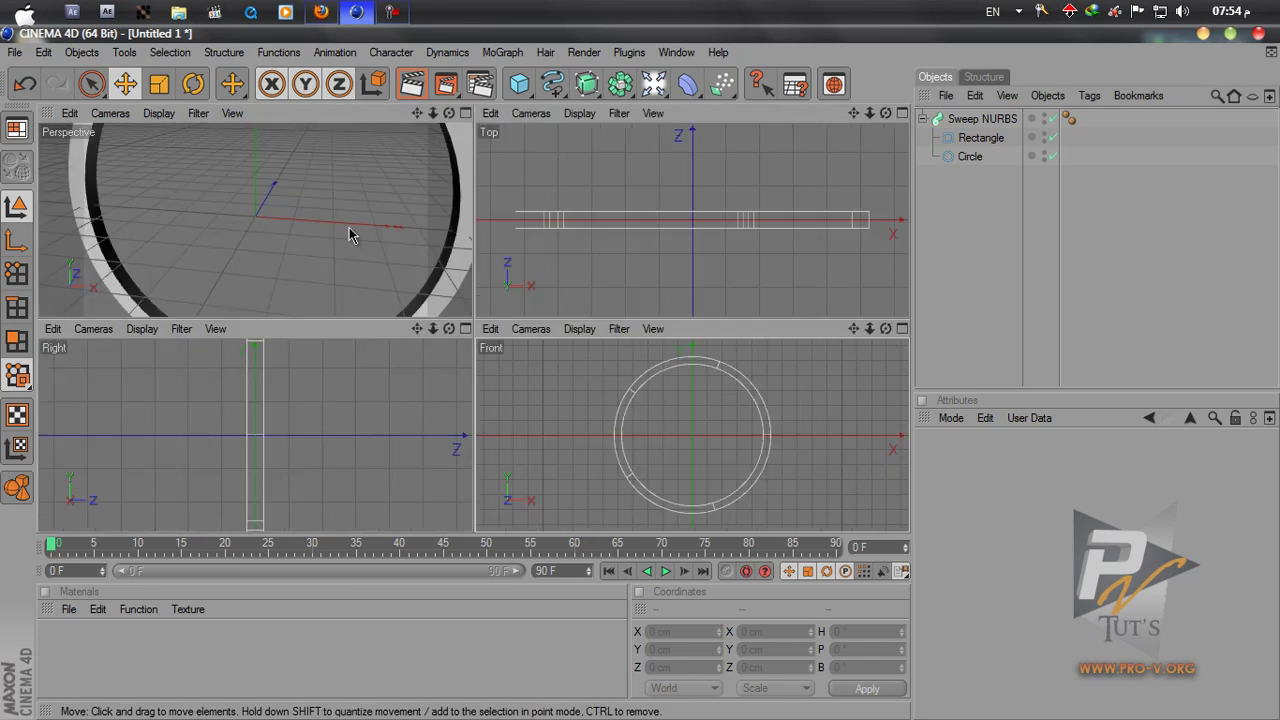
pyautogui.click(462, 118)
pyautogui.scroll(-6, 712, 234)
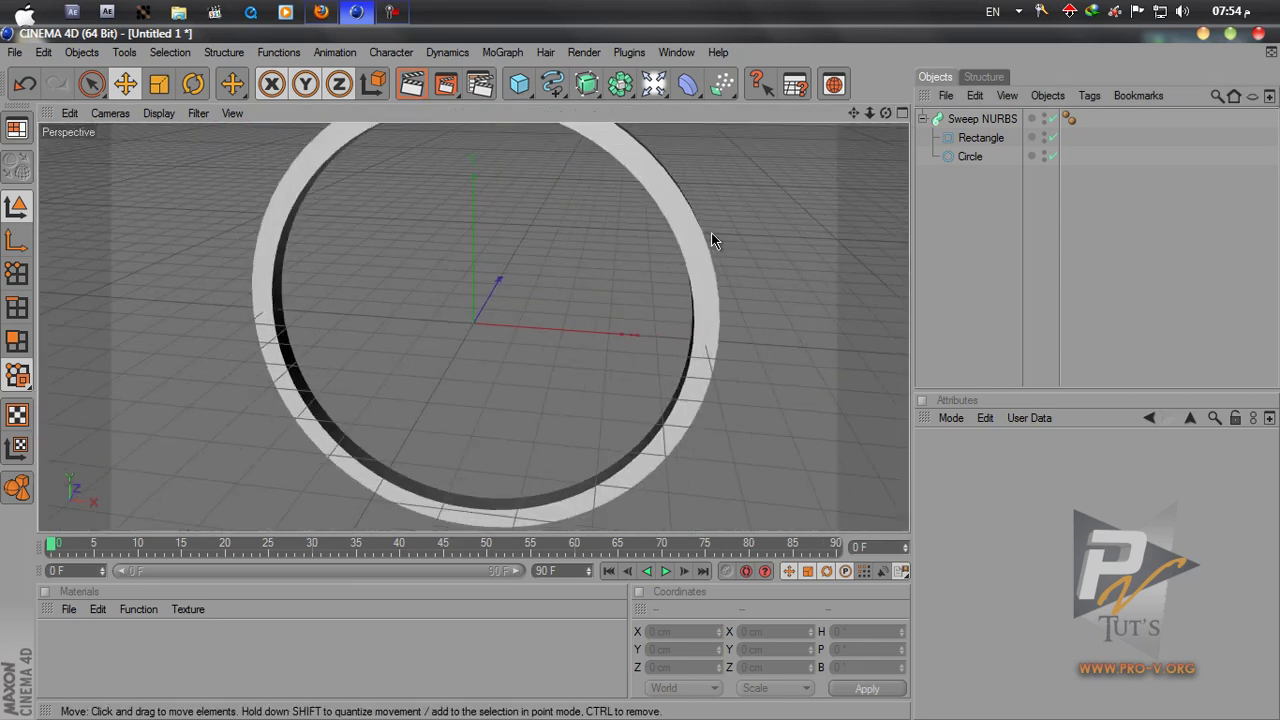
pyautogui.moveTo(885, 113); pyautogui.dragTo(639, 373)
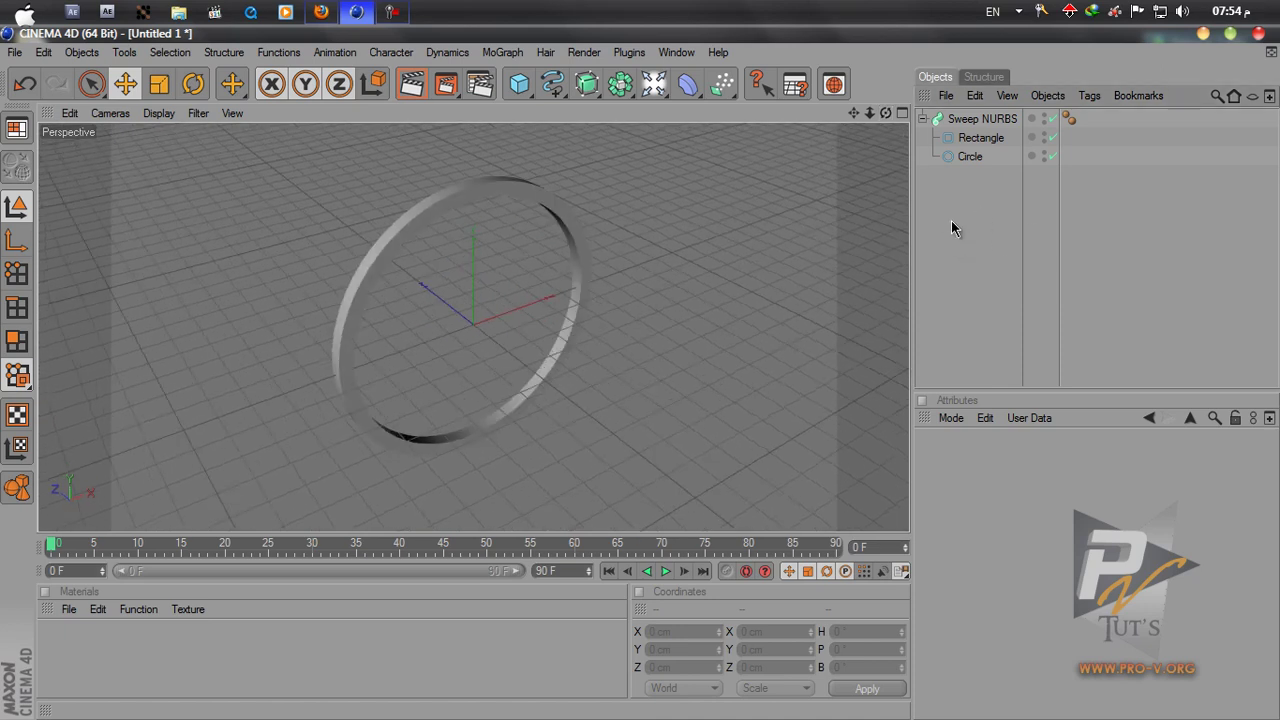
pyautogui.click(976, 139)
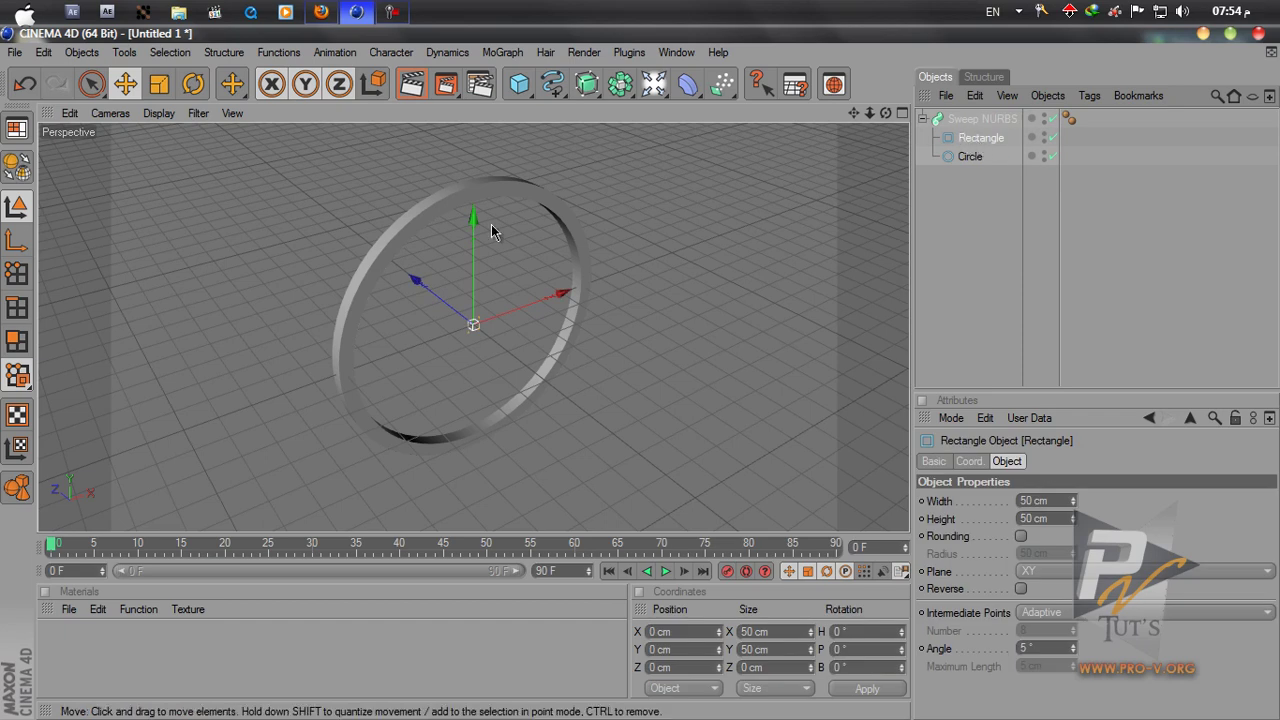
pyautogui.click(972, 158)
pyautogui.click(974, 189)
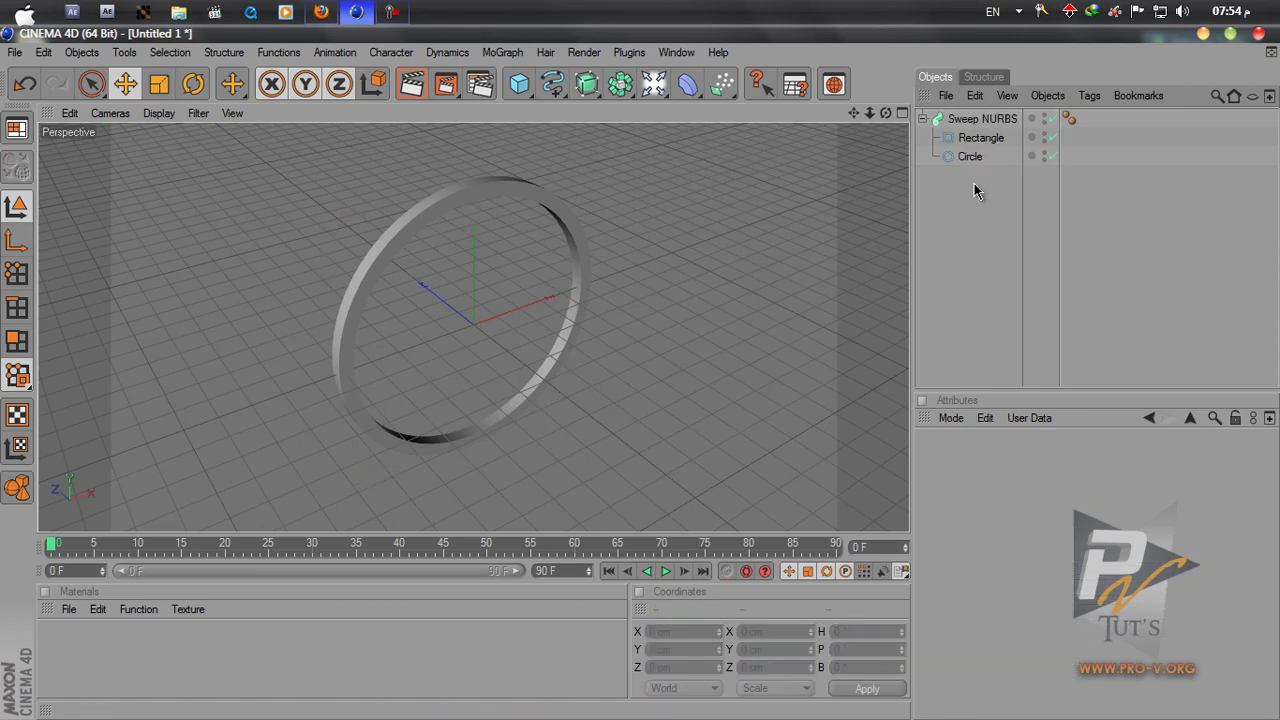
pyautogui.click(975, 159)
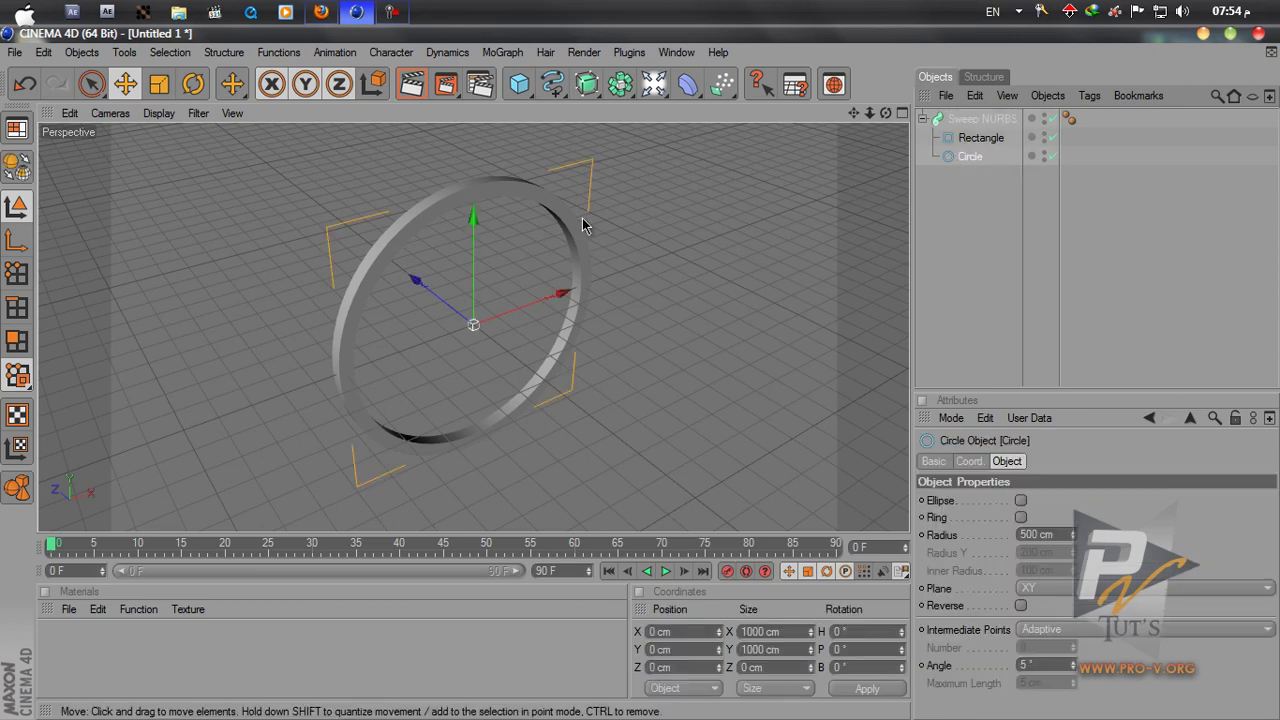
pyautogui.scroll(5, 600, 375)
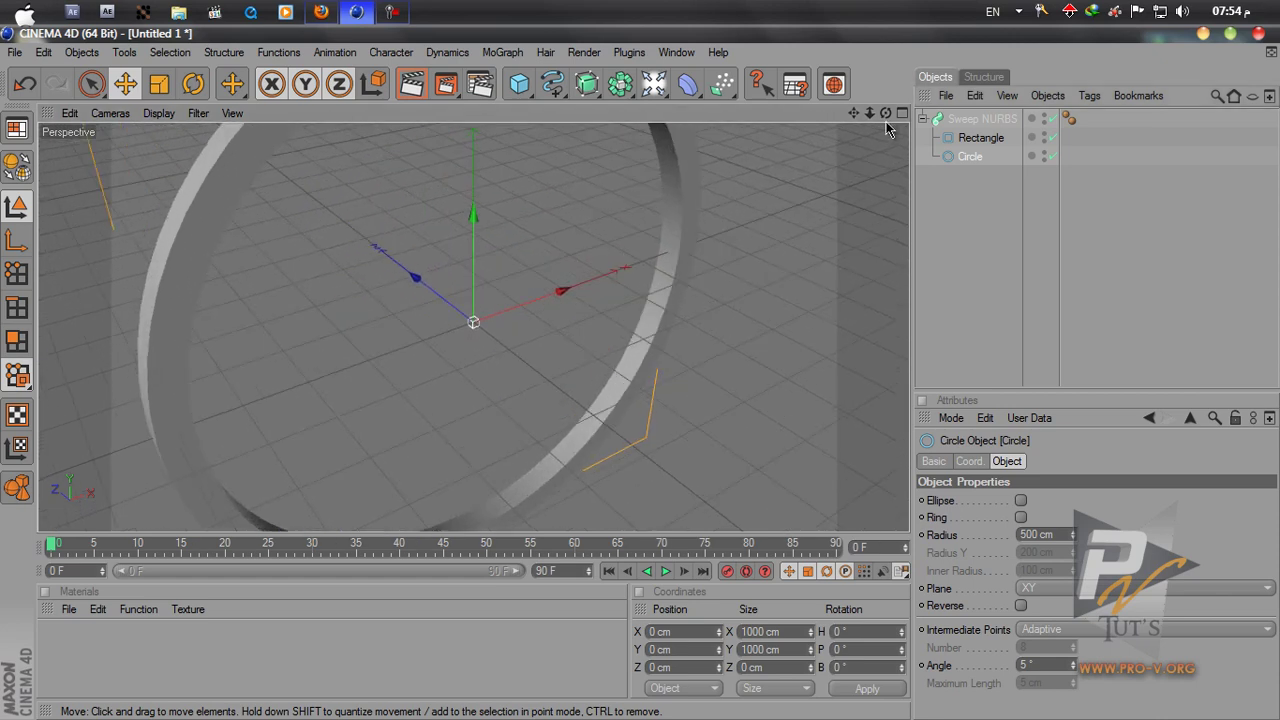
pyautogui.scroll(2, 631, 378)
pyautogui.keyDown('alt'); pyautogui.moveTo(631, 373); pyautogui.dragTo(642, 372); pyautogui.keyUp('alt')
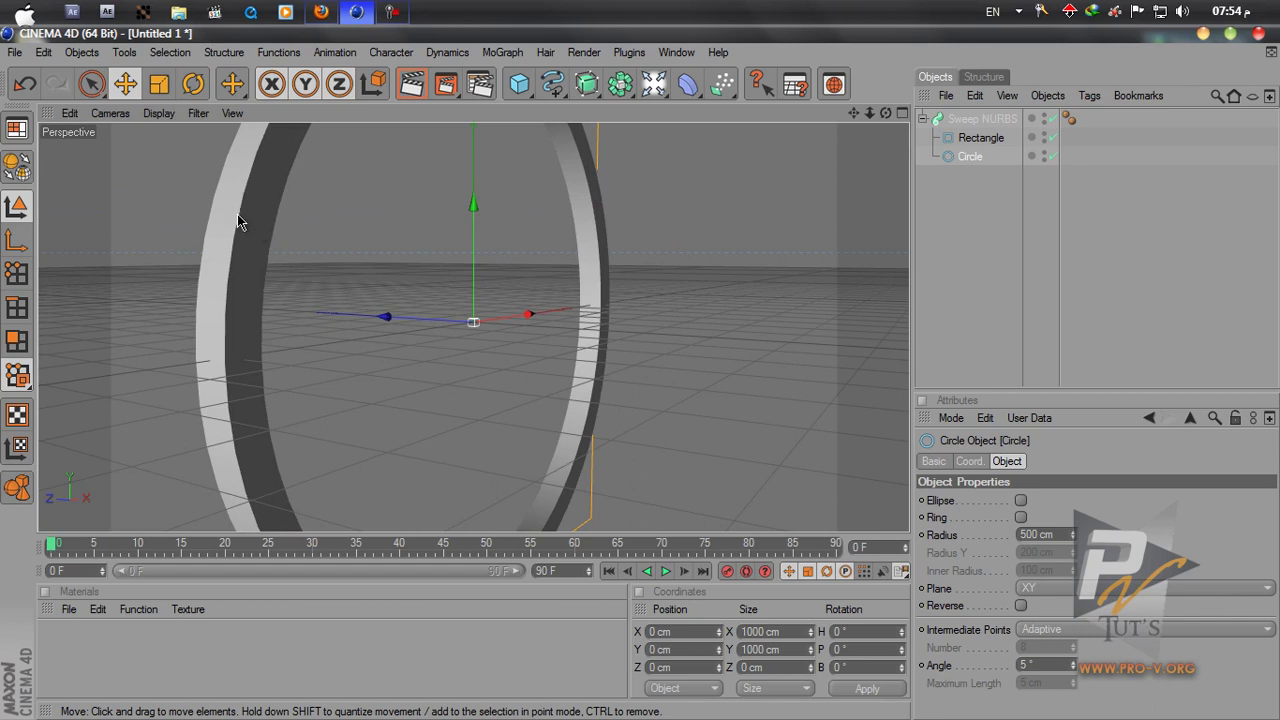
# Step: Enable rounding on the sweep's rectangle profile and set its rounding radius to 5 cm
pyautogui.click(968, 140)
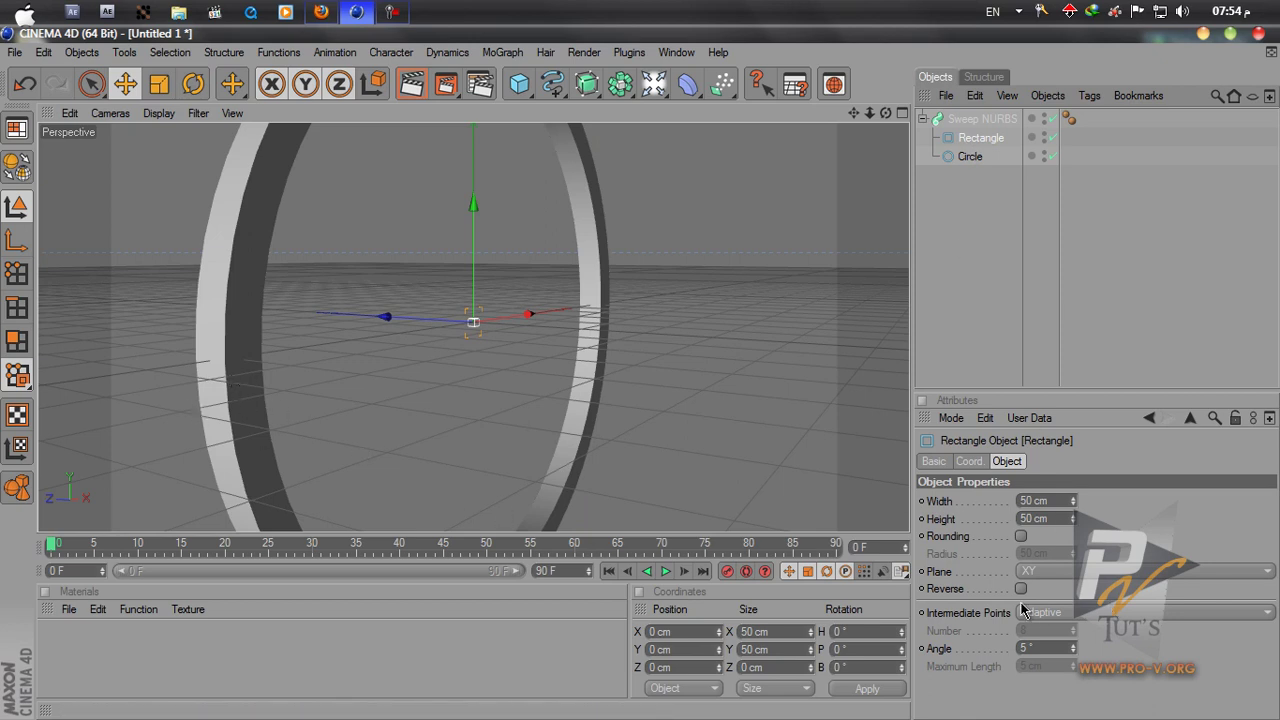
pyautogui.moveTo(1052, 401); pyautogui.dragTo(1046, 288)
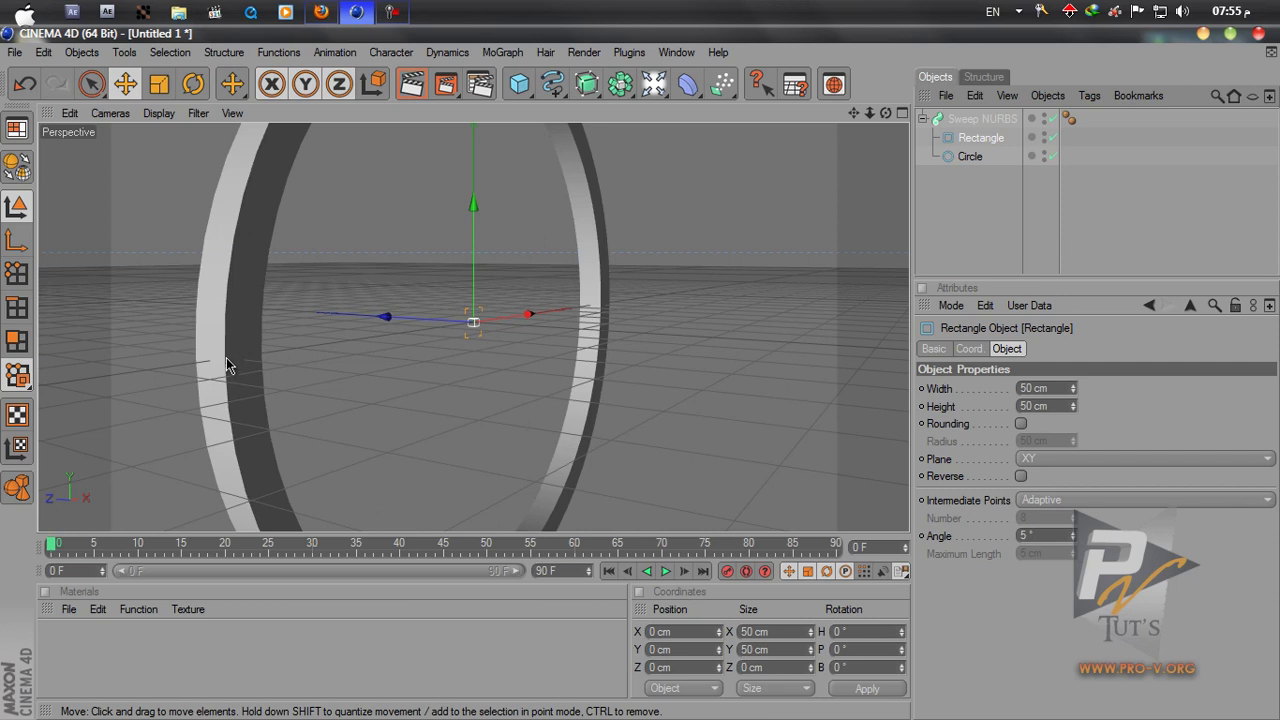
pyautogui.click(1021, 424)
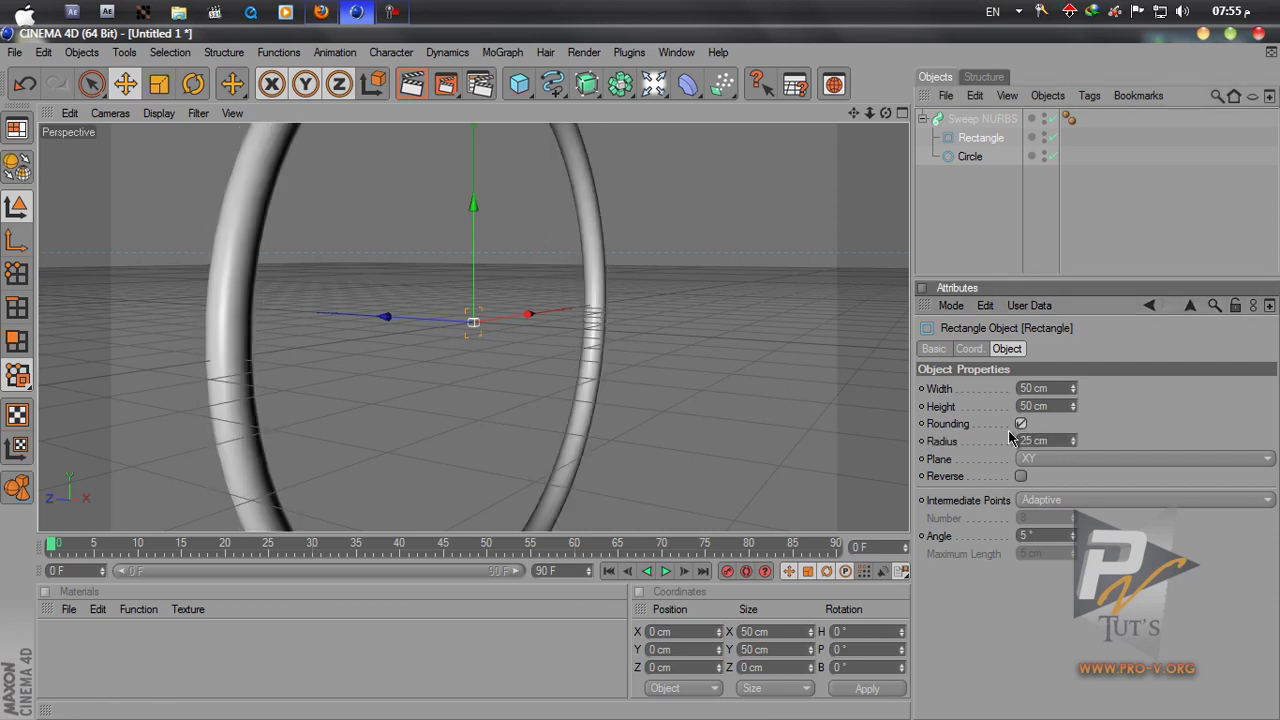
pyautogui.moveTo(1047, 441); pyautogui.dragTo(997, 441)
pyautogui.write('5')
pyautogui.press('Return')
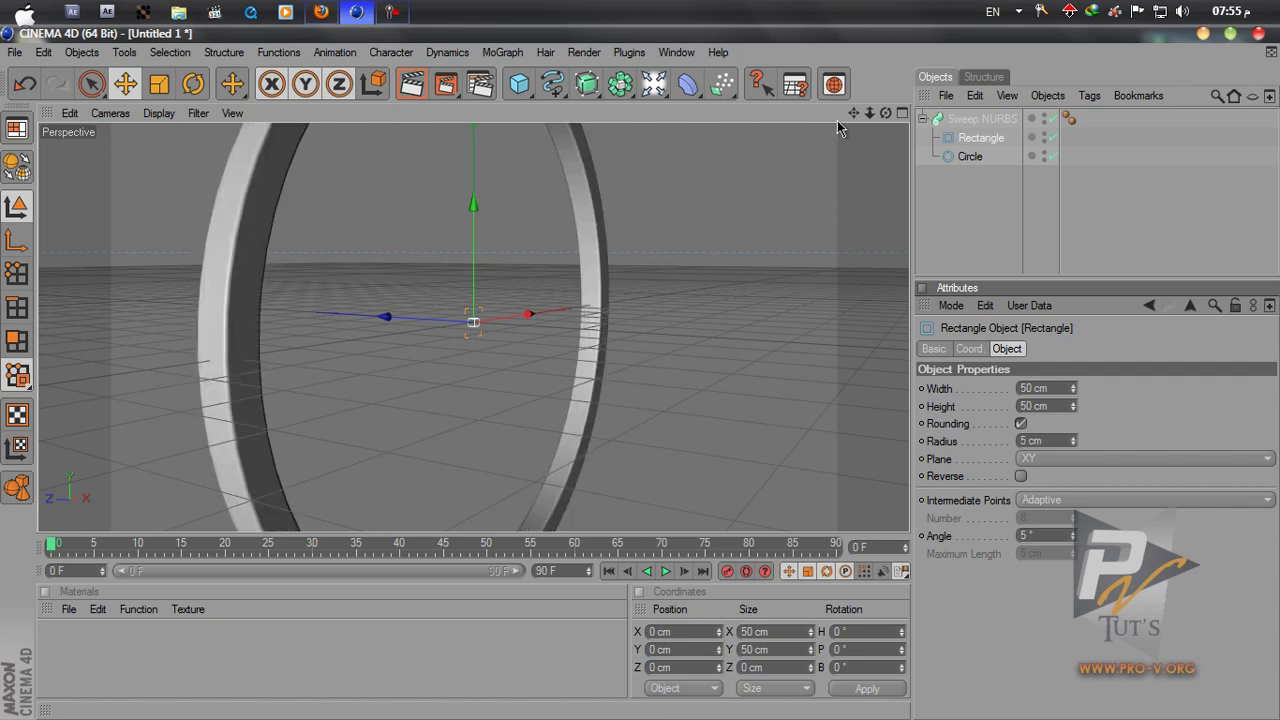
# Step: Set the rectangle profile's rounding radius to 8 cm and inspect the ring's softened edges
pyautogui.moveTo(885, 118); pyautogui.dragTo(972, 428)
pyautogui.write('8')
pyautogui.press('Return')
pyautogui.click(921, 233)
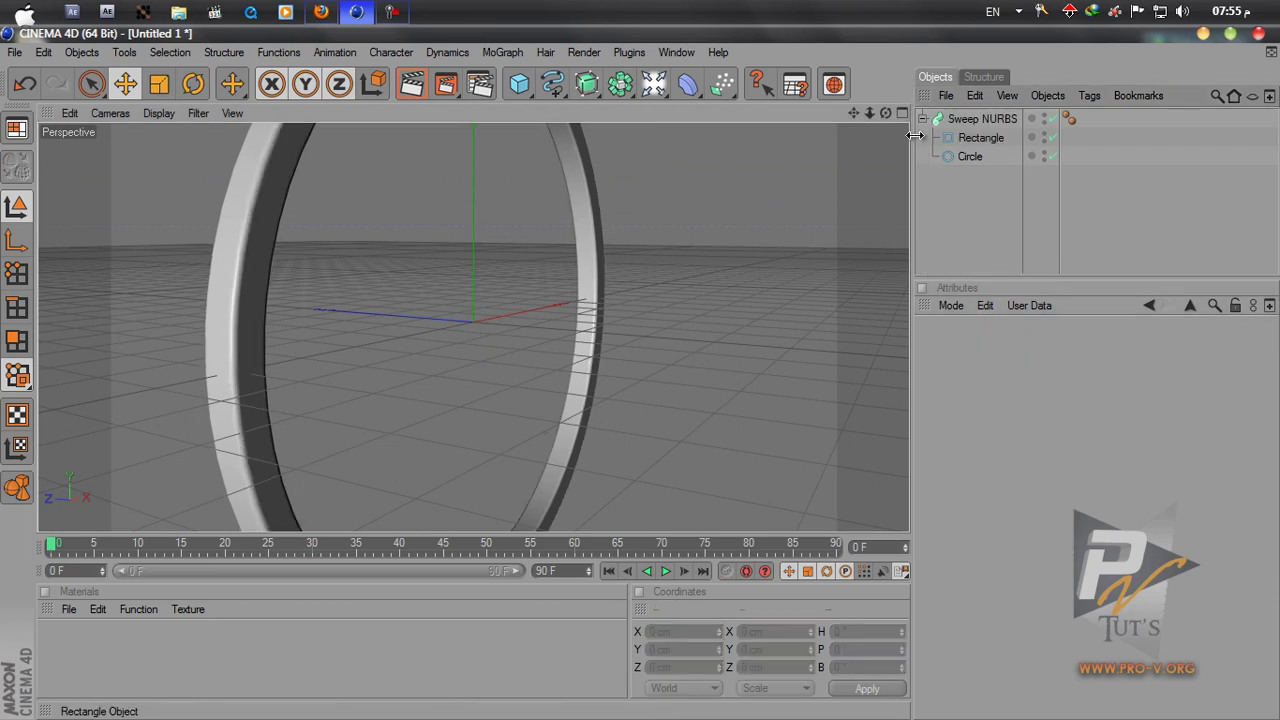
pyautogui.moveTo(643, 372)
pyautogui.keyDown('alt'); pyautogui.mouseDown()
pyautogui.moveTo(724, 381)
pyautogui.moveTo(643, 380)
pyautogui.moveTo(634, 360)
pyautogui.moveTo(663, 383)
pyautogui.moveTo(626, 399)
pyautogui.moveTo(629, 380)
pyautogui.moveTo(597, 374)
pyautogui.moveTo(640, 374)
pyautogui.mouseUp(); pyautogui.keyUp('alt')
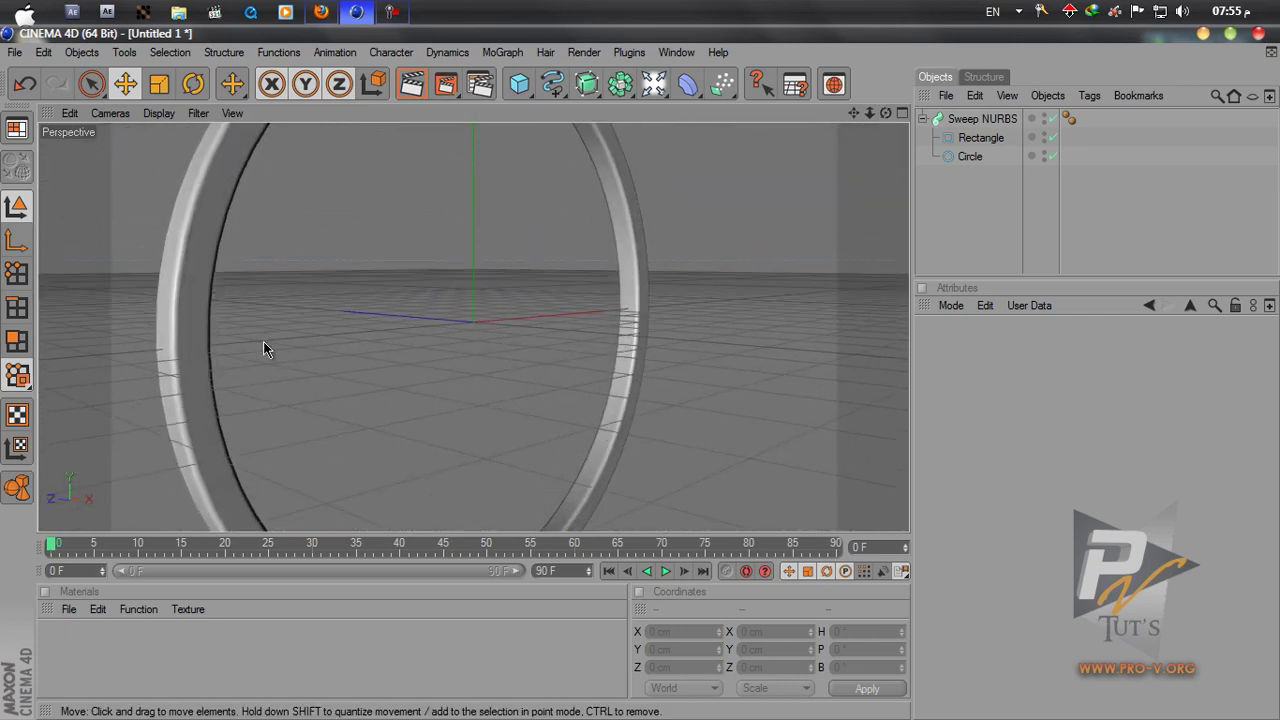
pyautogui.scroll(3, 321, 281)
pyautogui.moveTo(886, 113); pyautogui.dragTo(641, 372)
pyautogui.moveTo(854, 115); pyautogui.dragTo(643, 377)
pyautogui.scroll(-3, 780, 177)
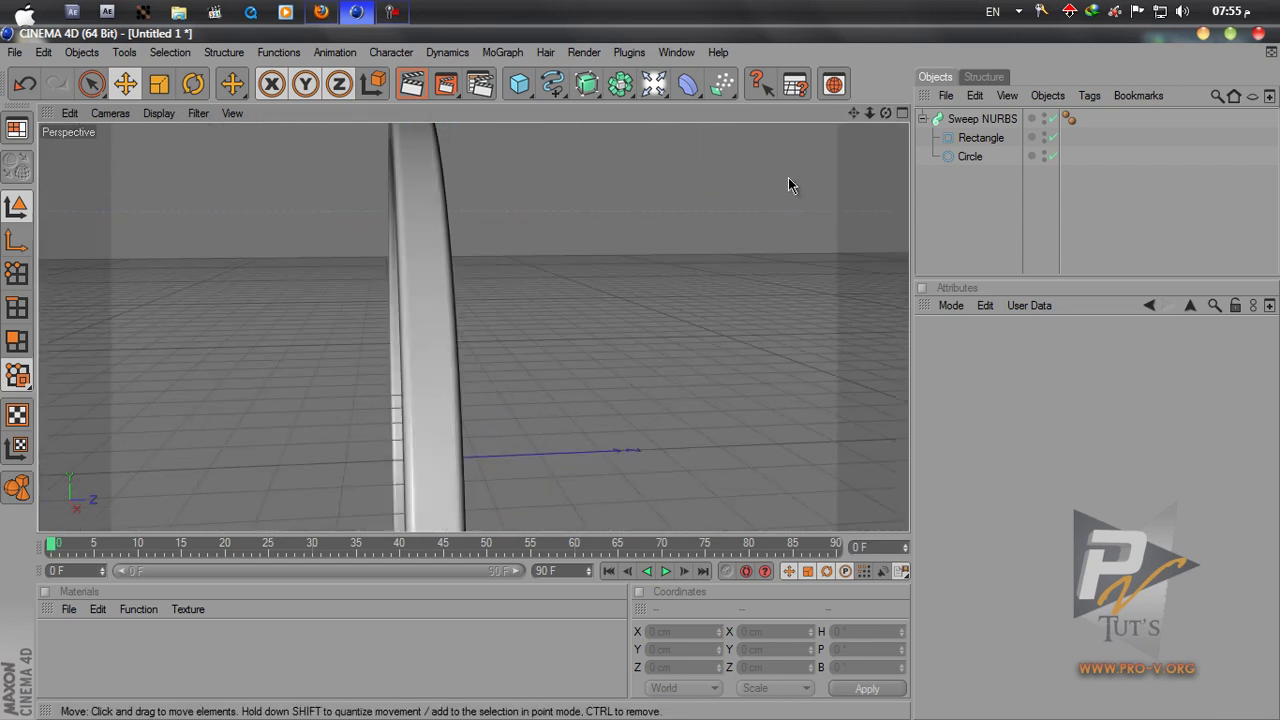
# Step: Change the circle path's intermediate points distribution to Uniform
pyautogui.moveTo(886, 113); pyautogui.dragTo(640, 374)
pyautogui.scroll(3, 788, 176)
pyautogui.keyDown('alt'); pyautogui.moveTo(788, 176); pyautogui.dragTo(791, 175); pyautogui.keyUp('alt')
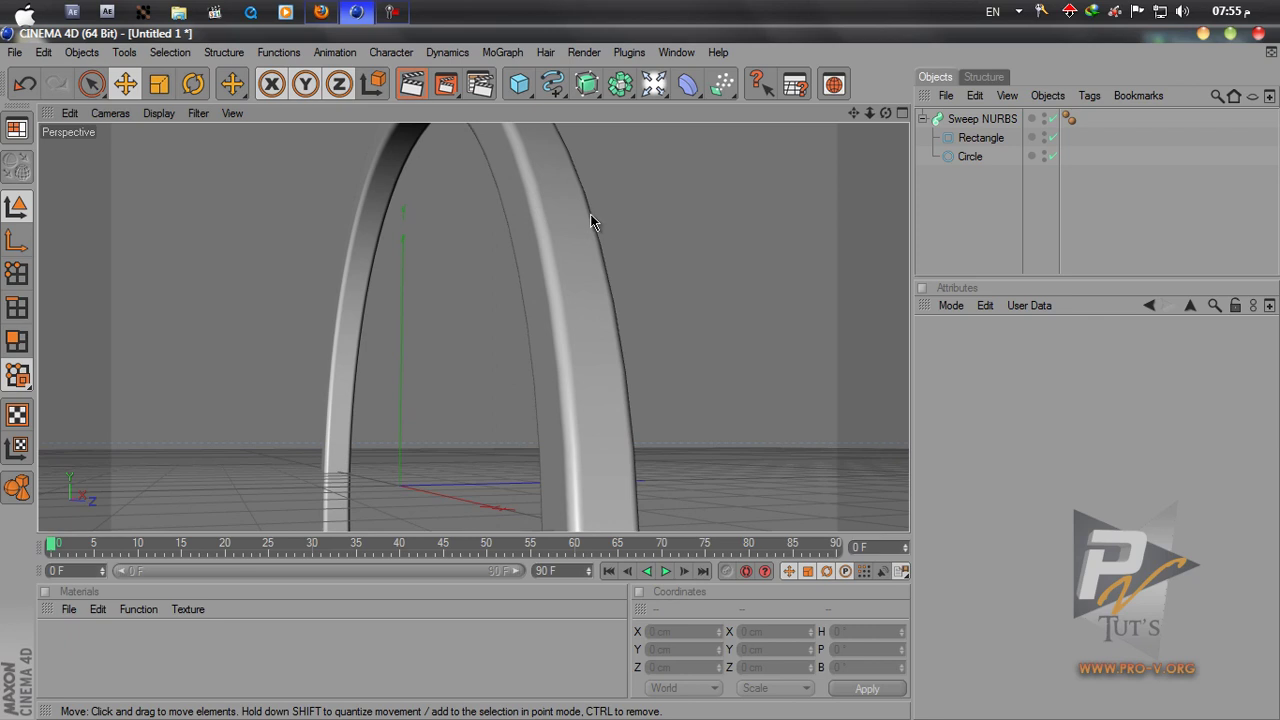
pyautogui.click(962, 157)
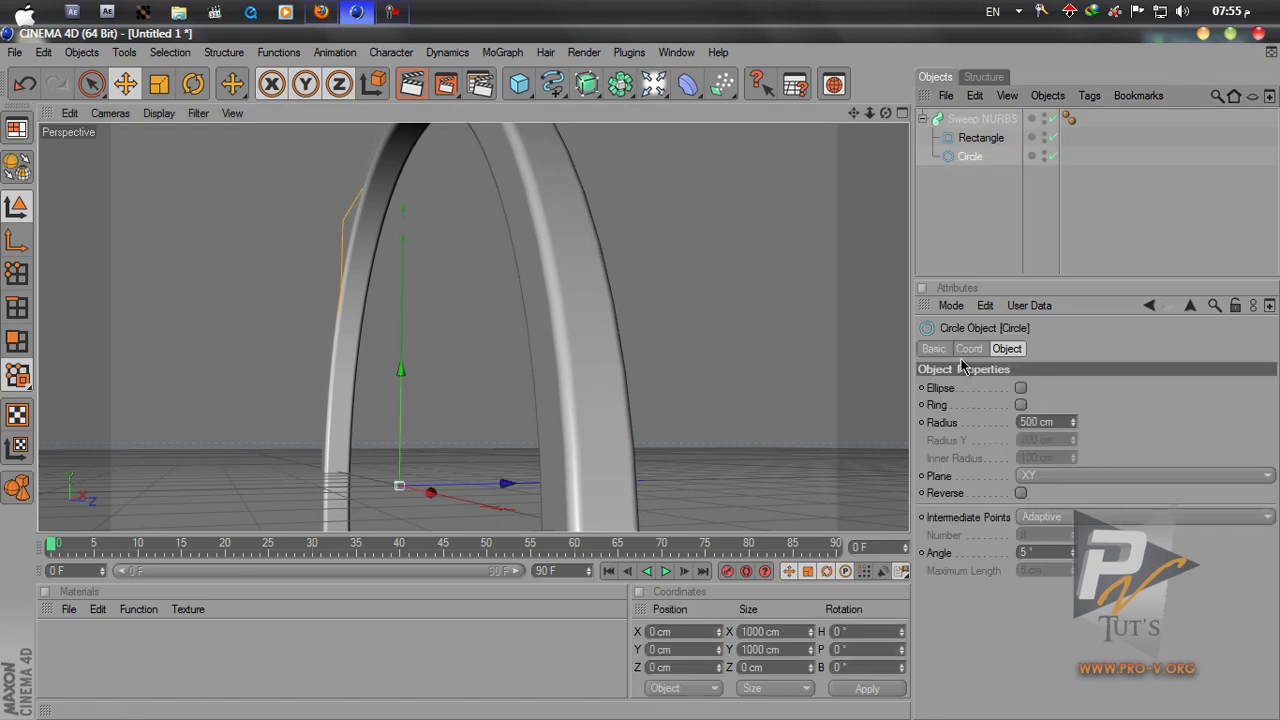
pyautogui.click(1067, 525)
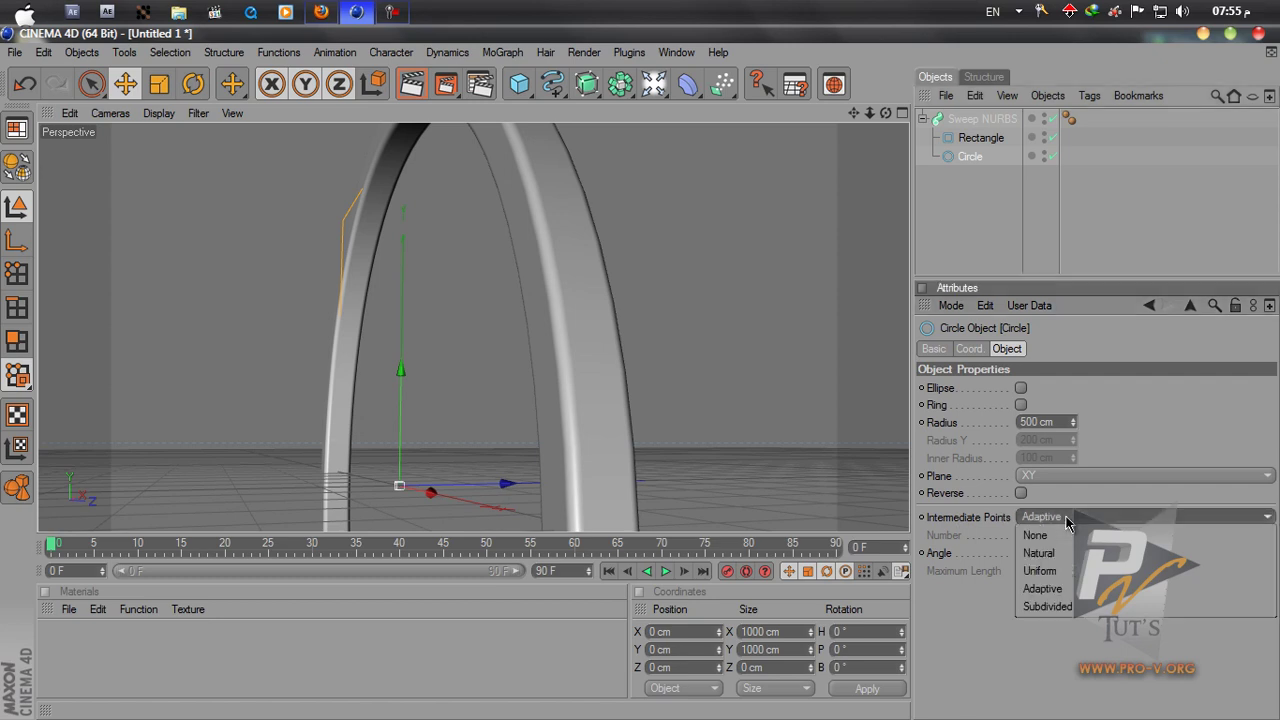
pyautogui.click(1069, 572)
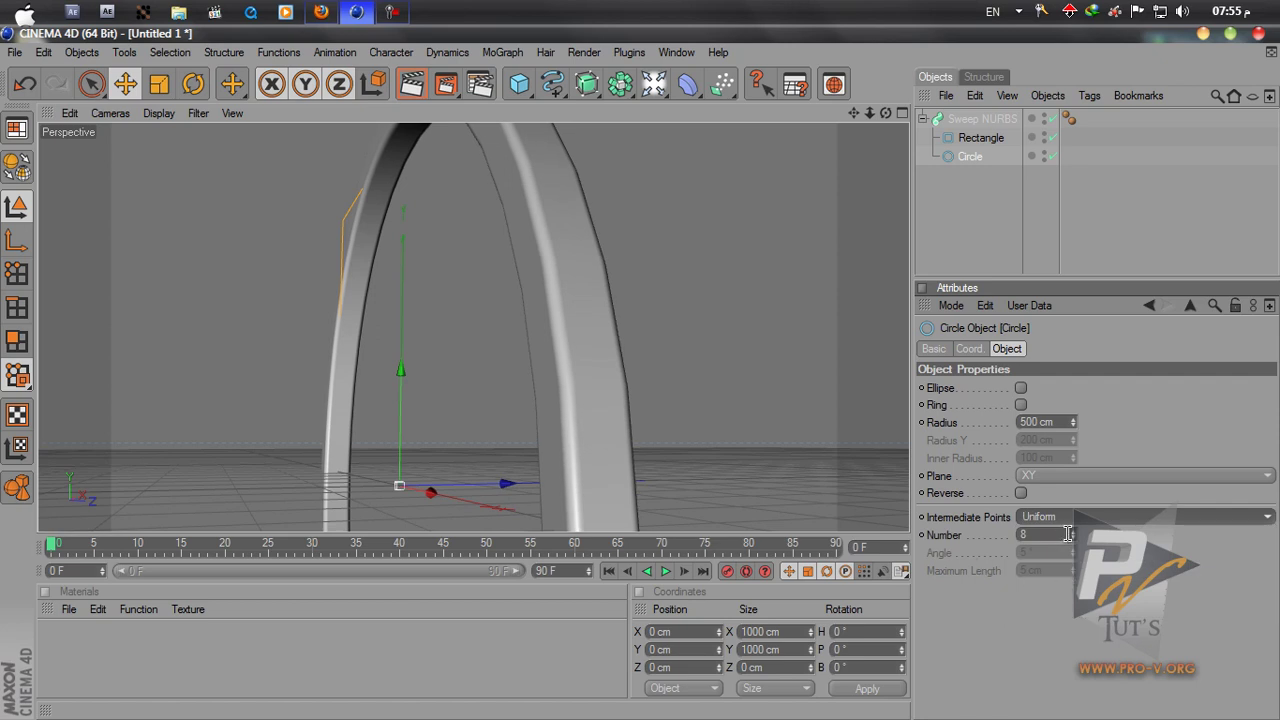
# Step: Set the circle path's number of intermediate points to 60 to smooth the ring's outline
pyautogui.click(1073, 532)
pyautogui.click(1073, 532)
pyautogui.click(1073, 532)
pyautogui.click(1073, 532)
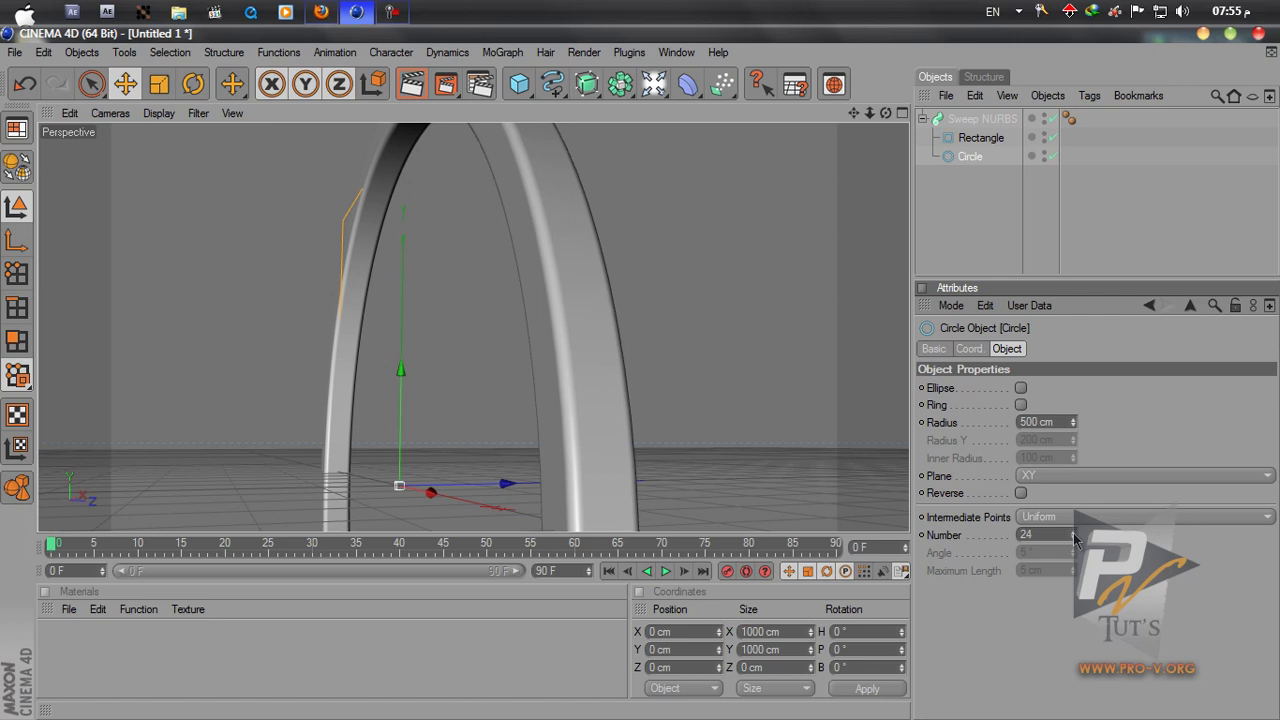
pyautogui.click(1073, 533)
pyautogui.click(1073, 533)
pyautogui.doubleClick(1062, 533)
pyautogui.write('60')
pyautogui.moveTo(885, 113); pyautogui.dragTo(639, 373)
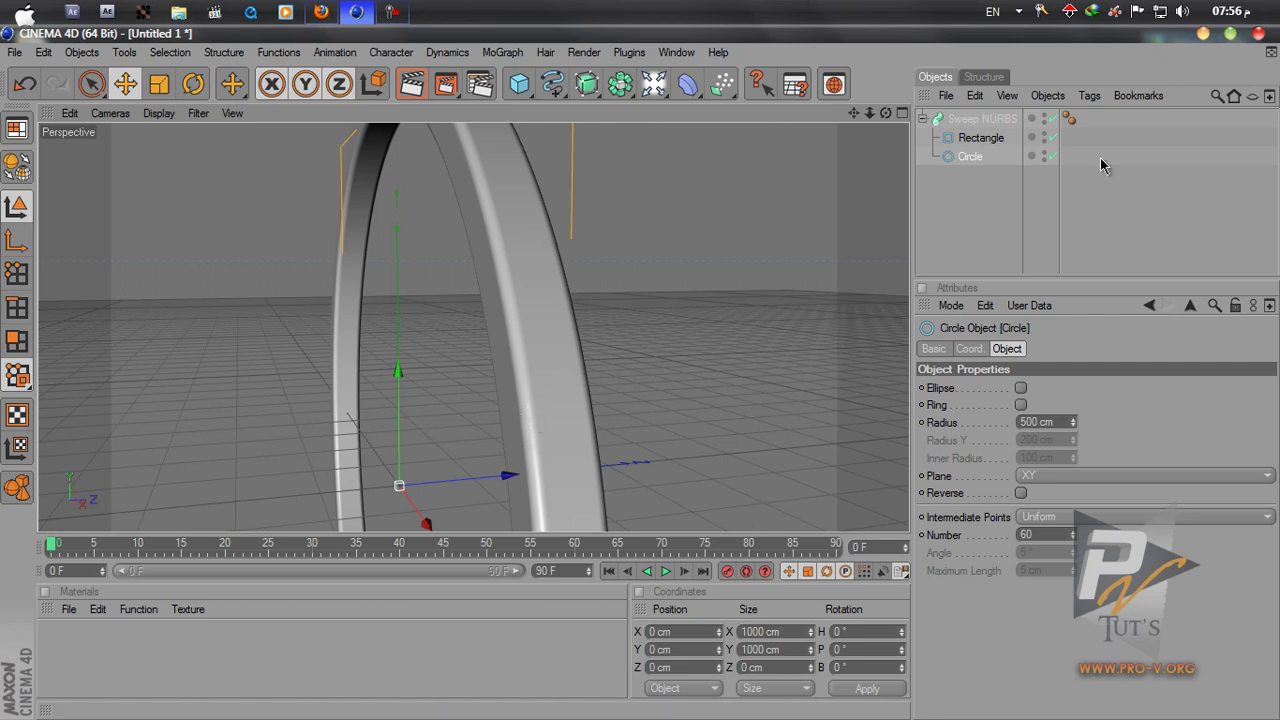
# Step: Change the rectangle profile's intermediate points to Uniform with a number of 16
pyautogui.click(981, 138)
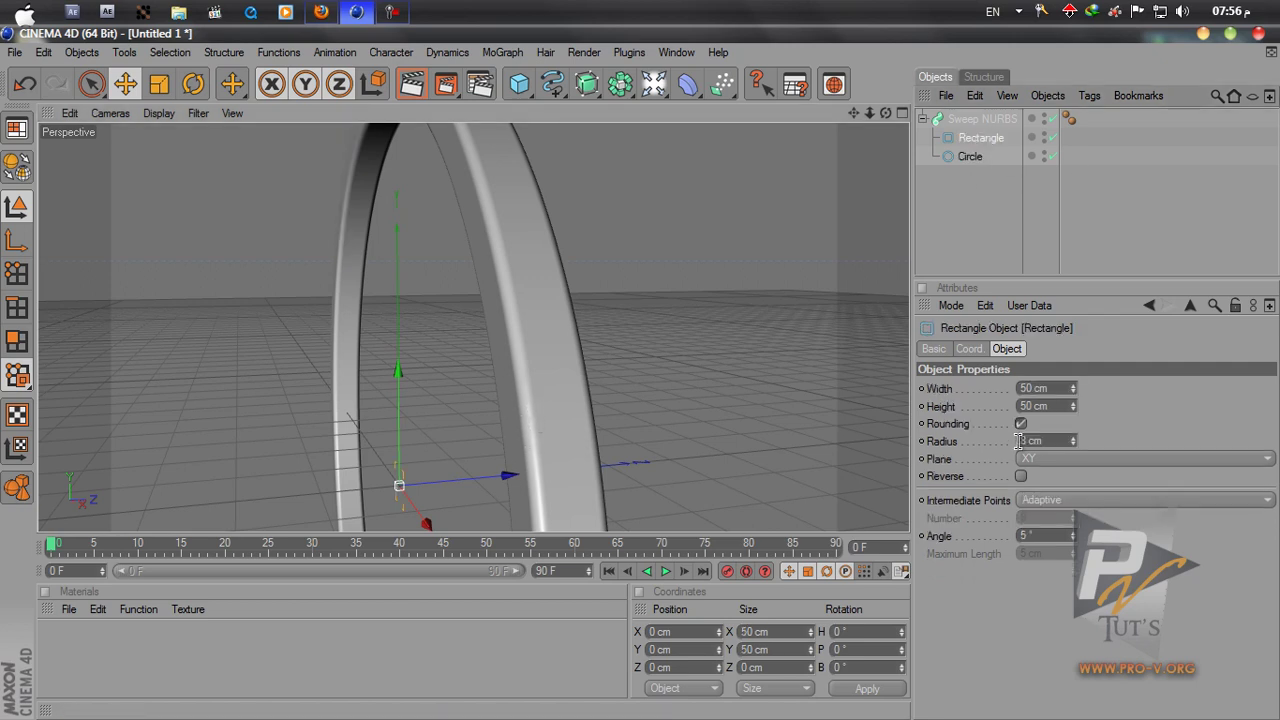
pyautogui.click(1053, 503)
pyautogui.click(1049, 551)
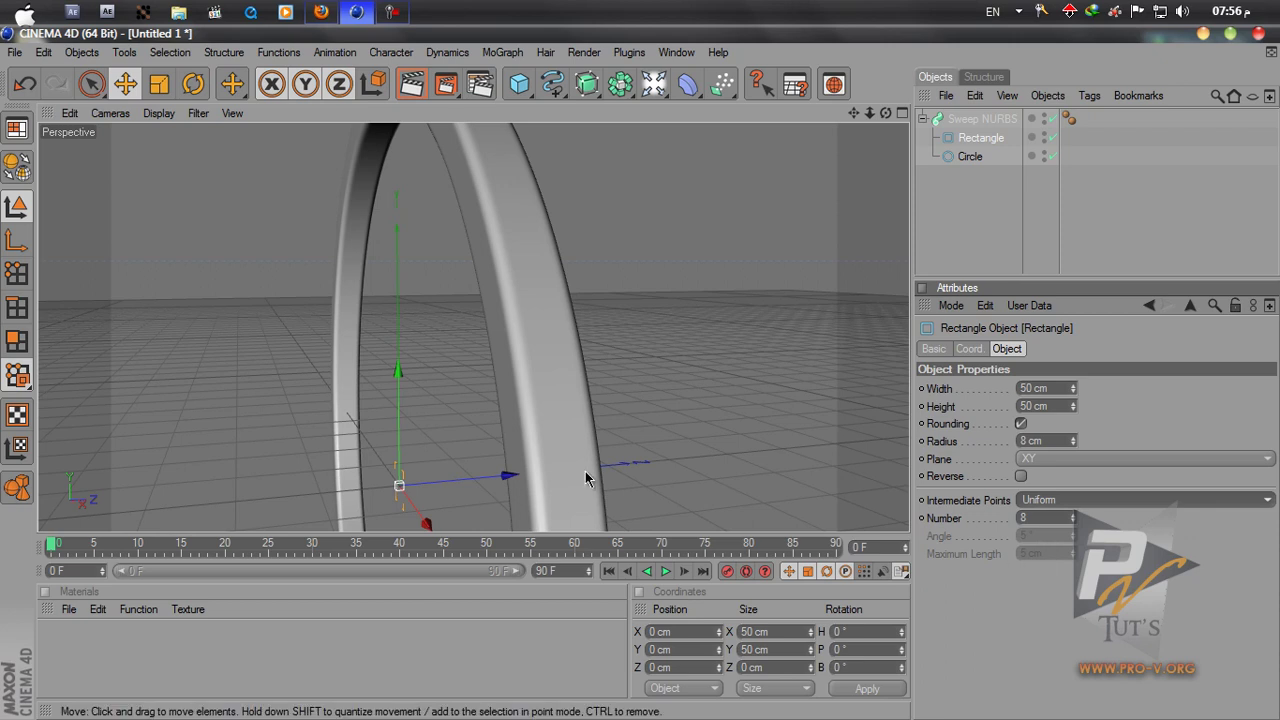
pyautogui.click(1041, 517)
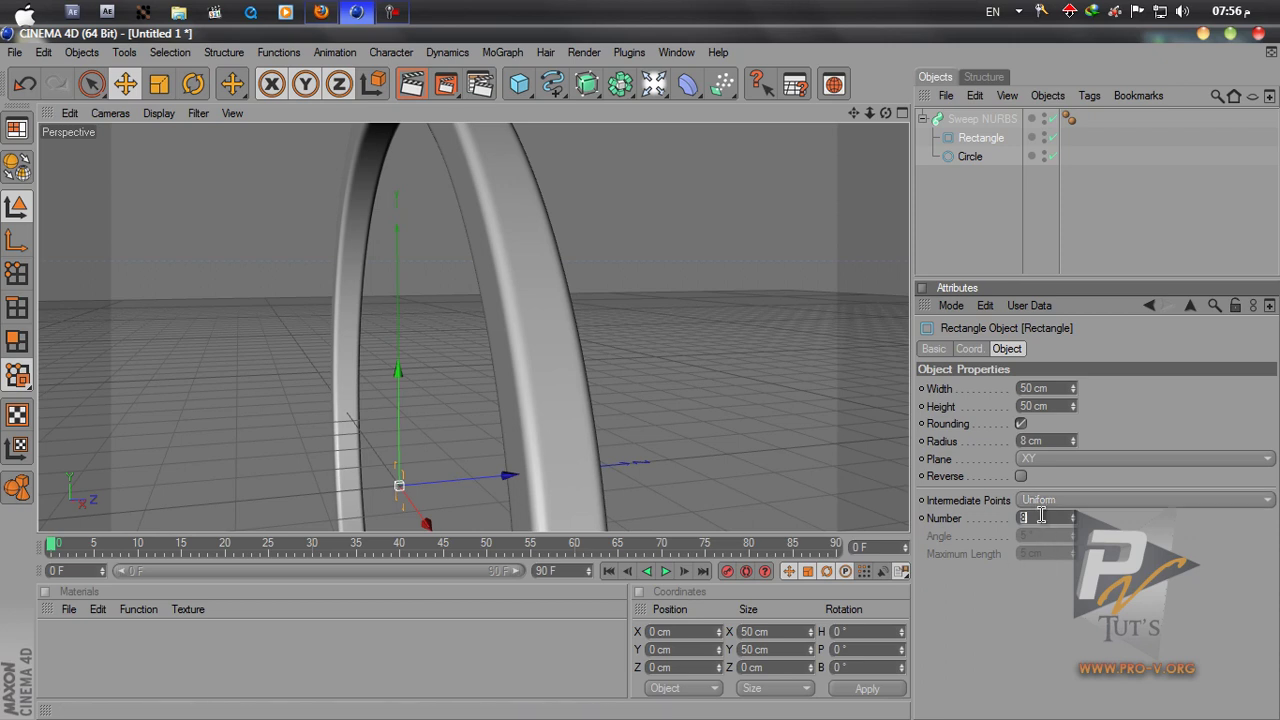
pyautogui.write('16')
pyautogui.press('Return')
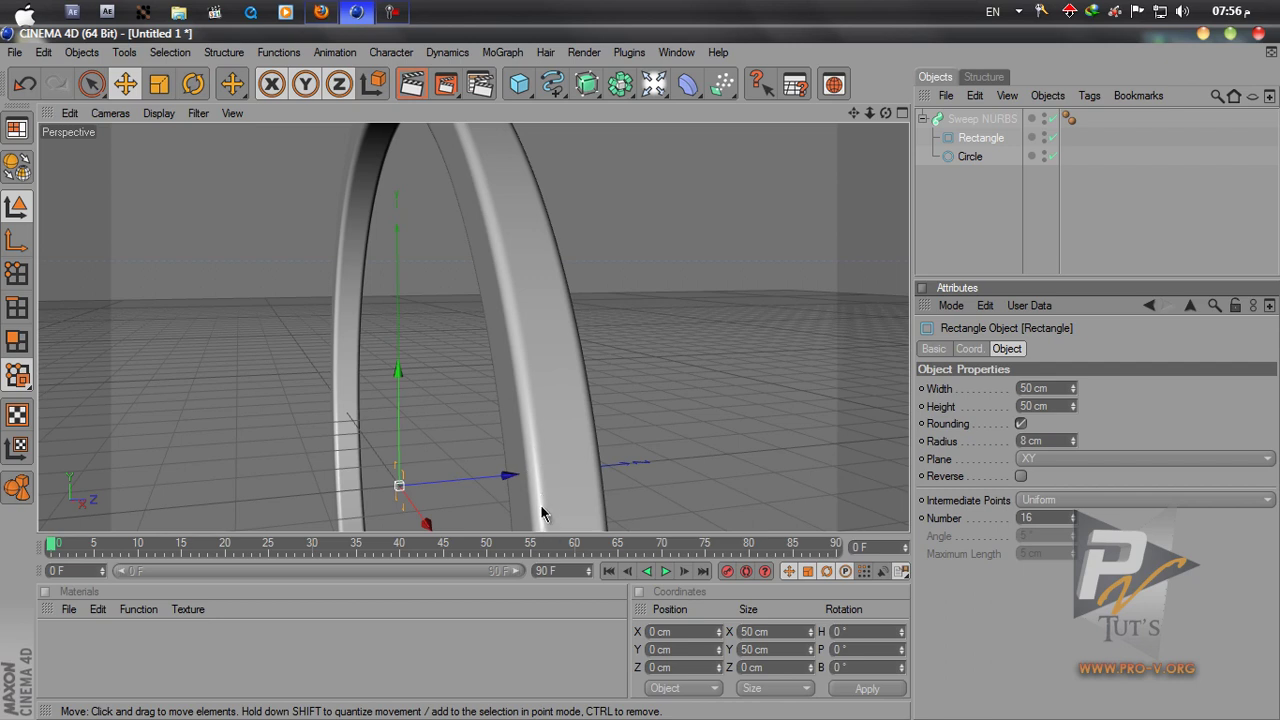
# Step: Turn the view to face the ring and move the rectangle profile up to about Y 15 cm
pyautogui.moveTo(885, 113); pyautogui.dragTo(630, 378)
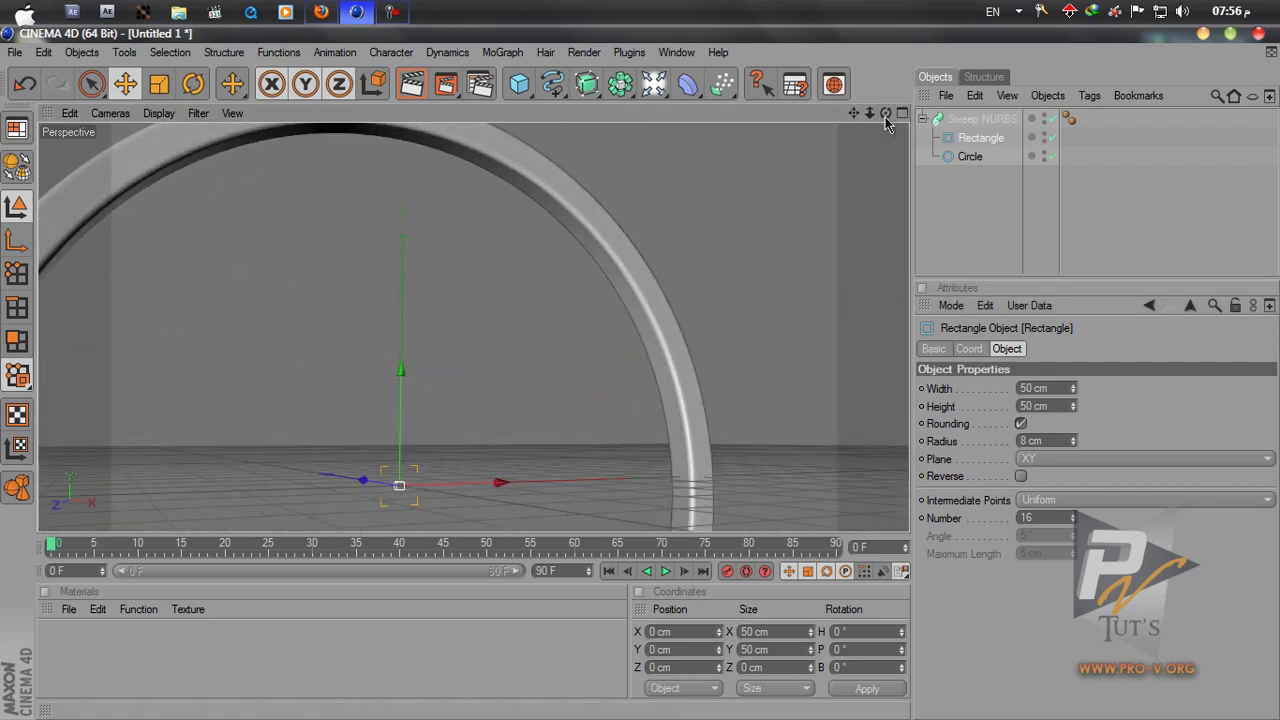
pyautogui.scroll(-4, 806, 248)
pyautogui.scroll(-2, 808, 232)
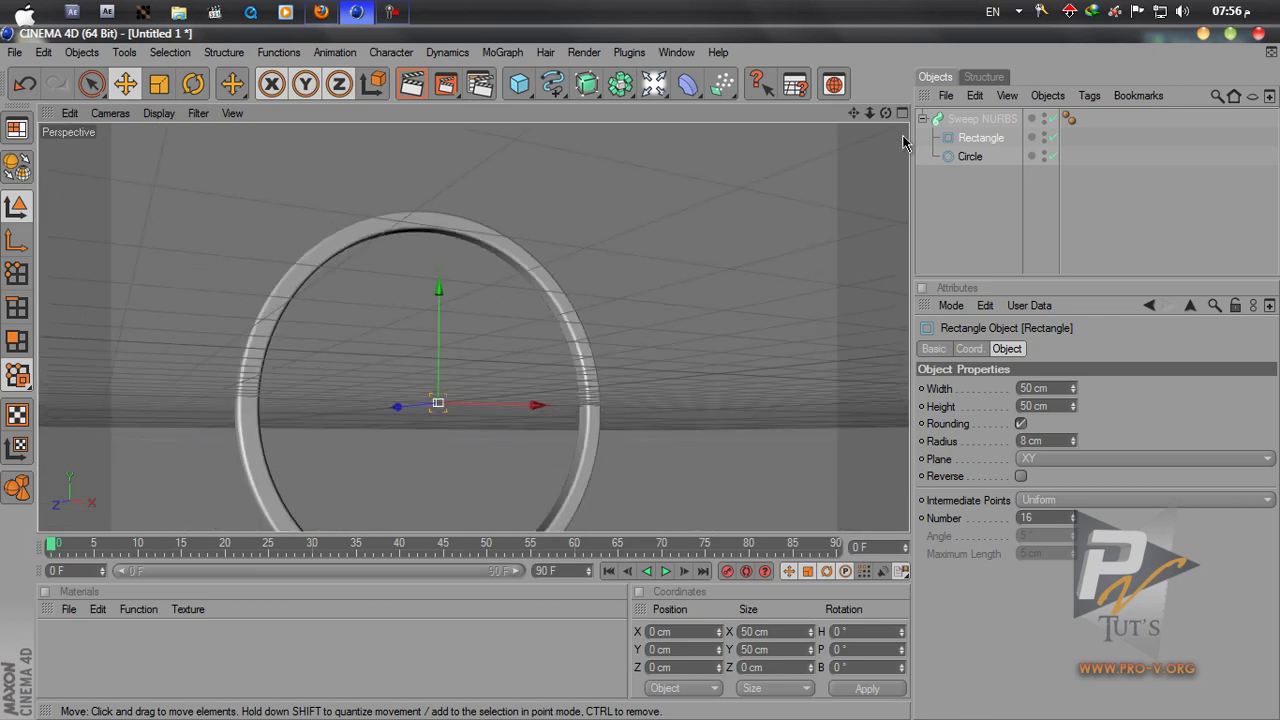
pyautogui.moveTo(885, 113); pyautogui.dragTo(640, 372)
pyautogui.moveTo(853, 113); pyautogui.dragTo(640, 376)
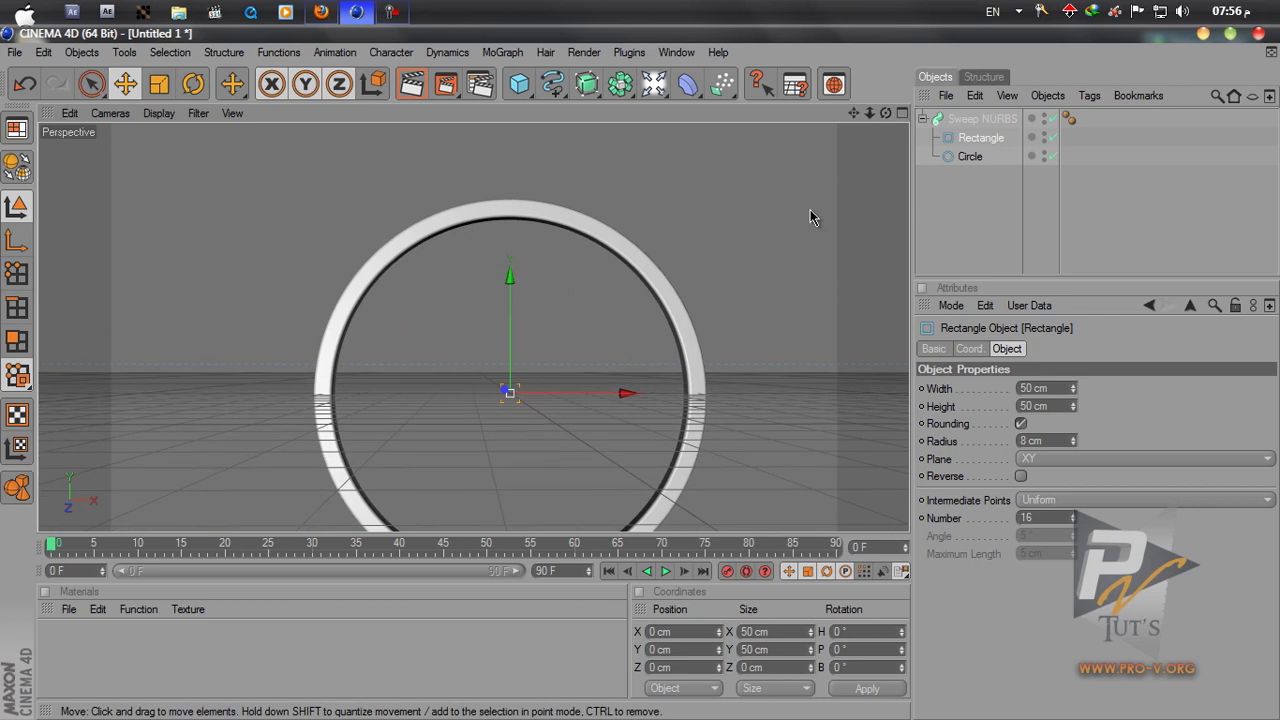
pyautogui.moveTo(512, 314); pyautogui.dragTo(640, 373)
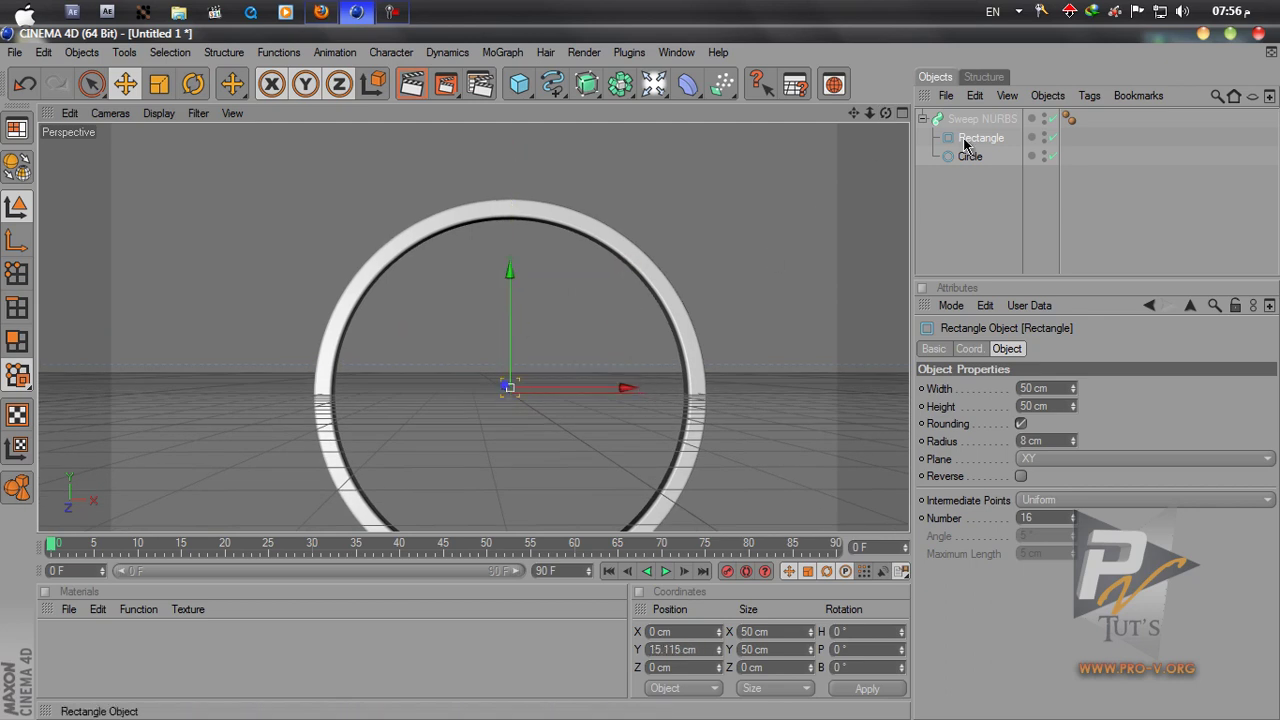
# Step: Raise the whole Sweep NURBS above the floor grid to about Y 545 cm
pyautogui.click(984, 123)
pyautogui.moveTo(511, 305); pyautogui.dragTo(640, 372)
pyautogui.scroll(-3, 851, 150)
pyautogui.moveTo(854, 113); pyautogui.dragTo(645, 380)
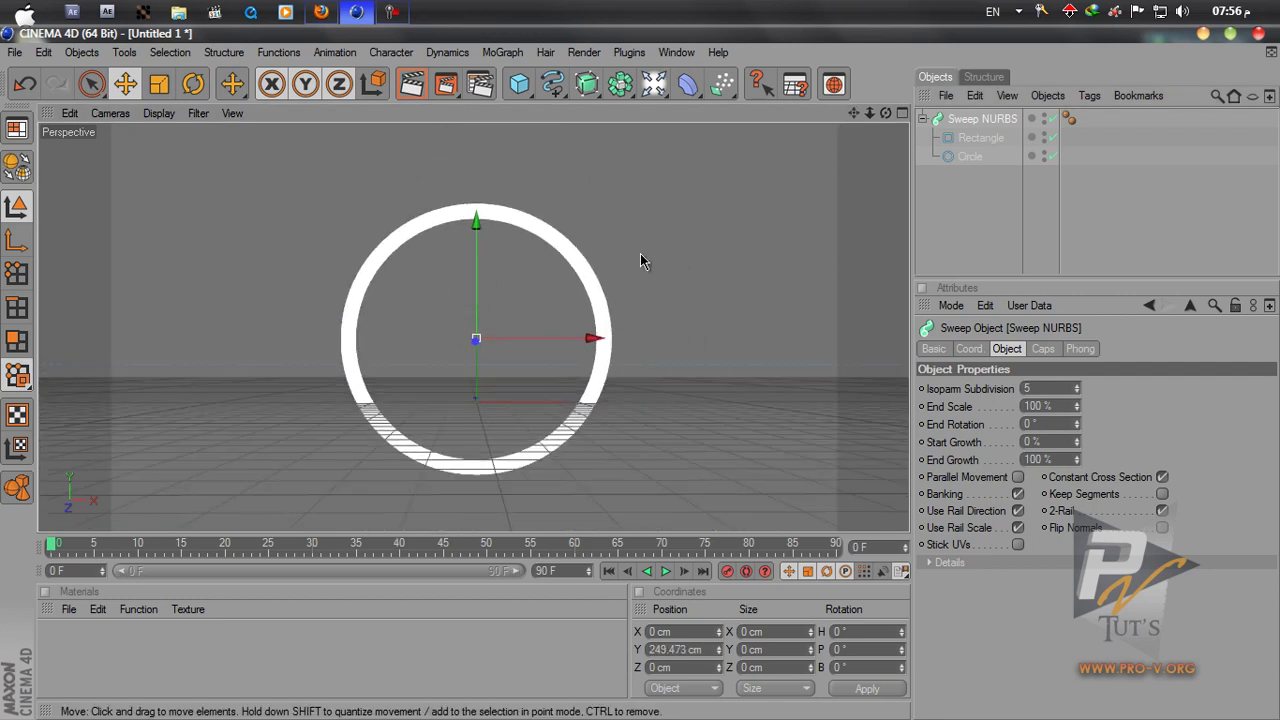
pyautogui.scroll(-1, 468, 280)
pyautogui.moveTo(476, 278); pyautogui.dragTo(476, 210)
pyautogui.moveTo(855, 114); pyautogui.dragTo(880, 124)
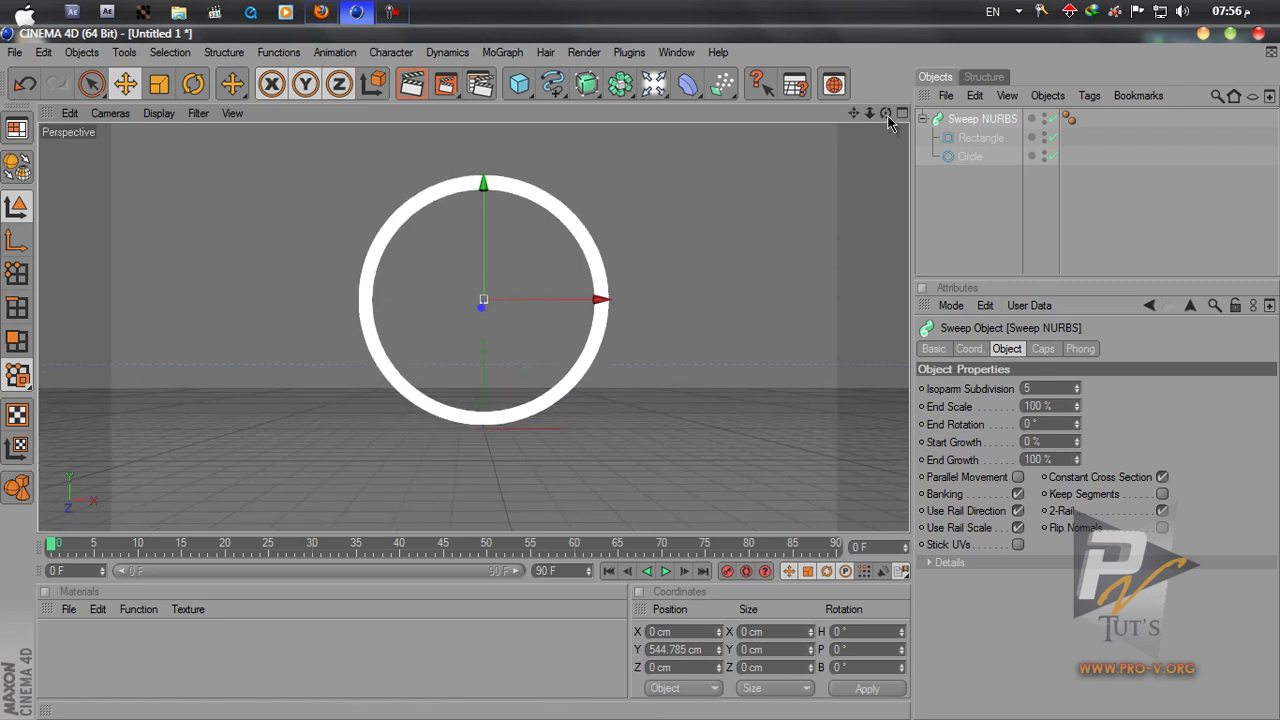
# Step: Frame the ring from the front and add a Camera from this view, leaving nothing selected
pyautogui.scroll(-1, 636, 376)
pyautogui.click(690, 310)
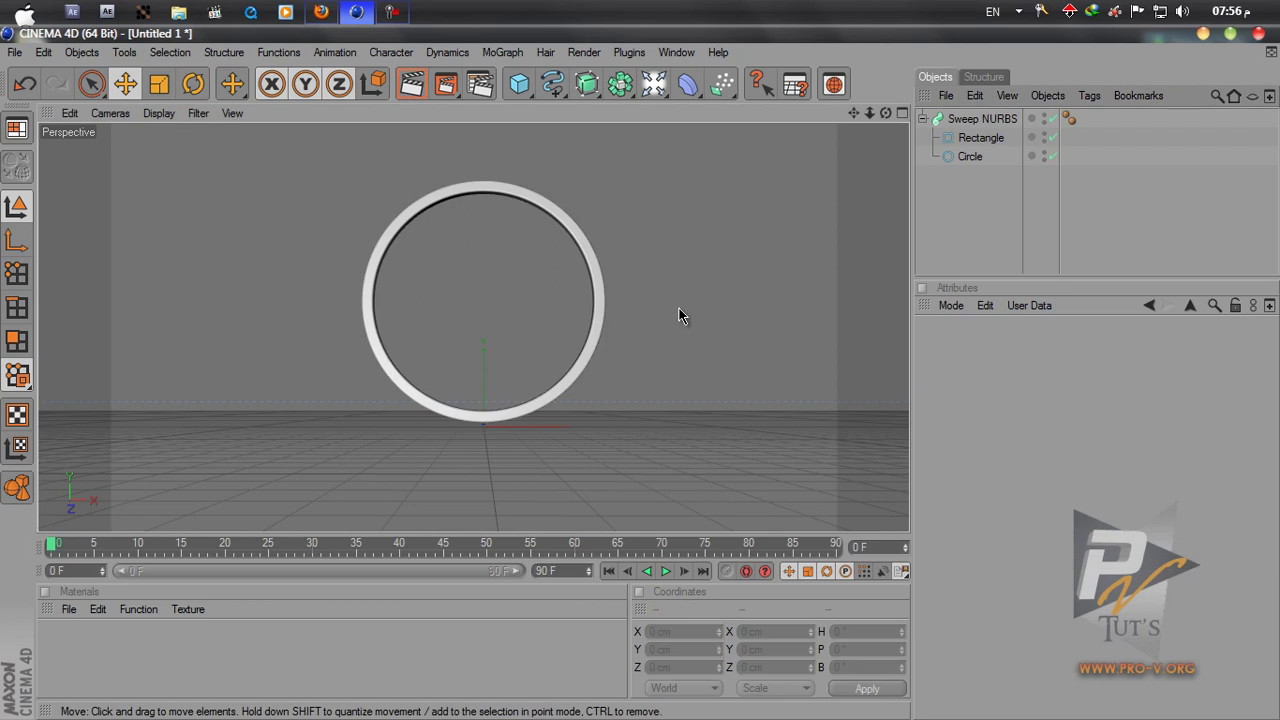
pyautogui.click(660, 92)
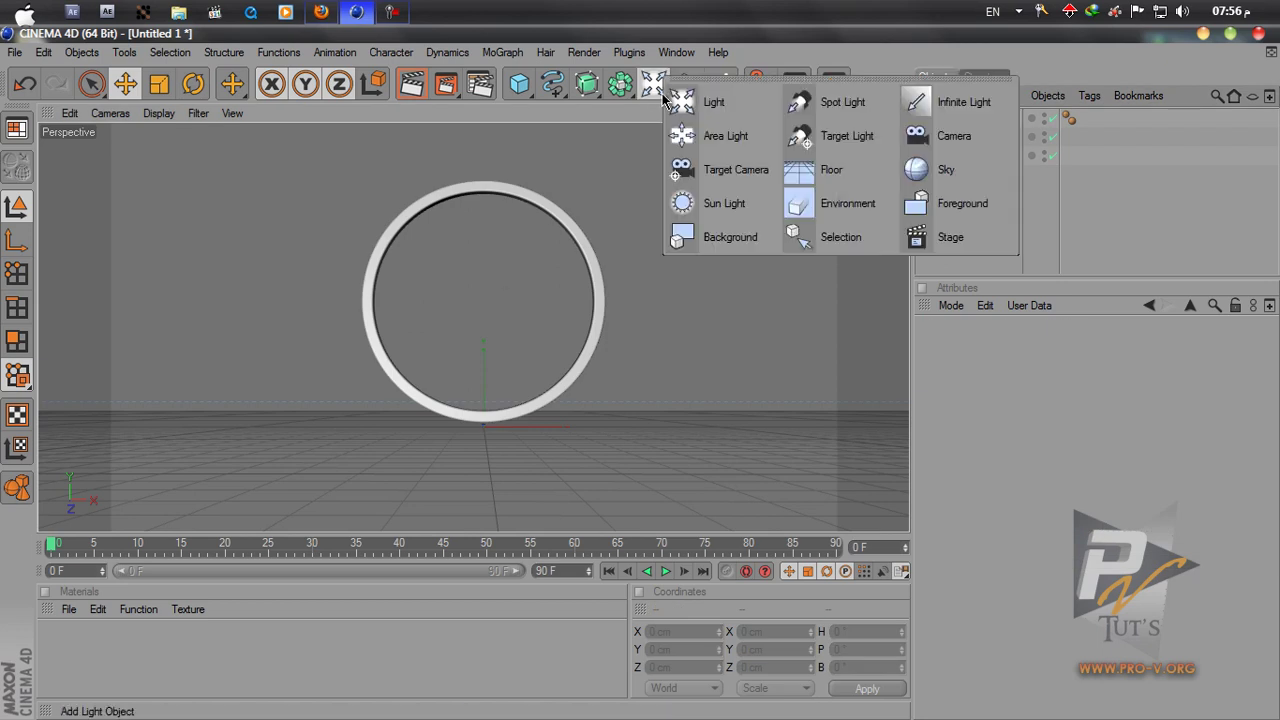
pyautogui.click(960, 135)
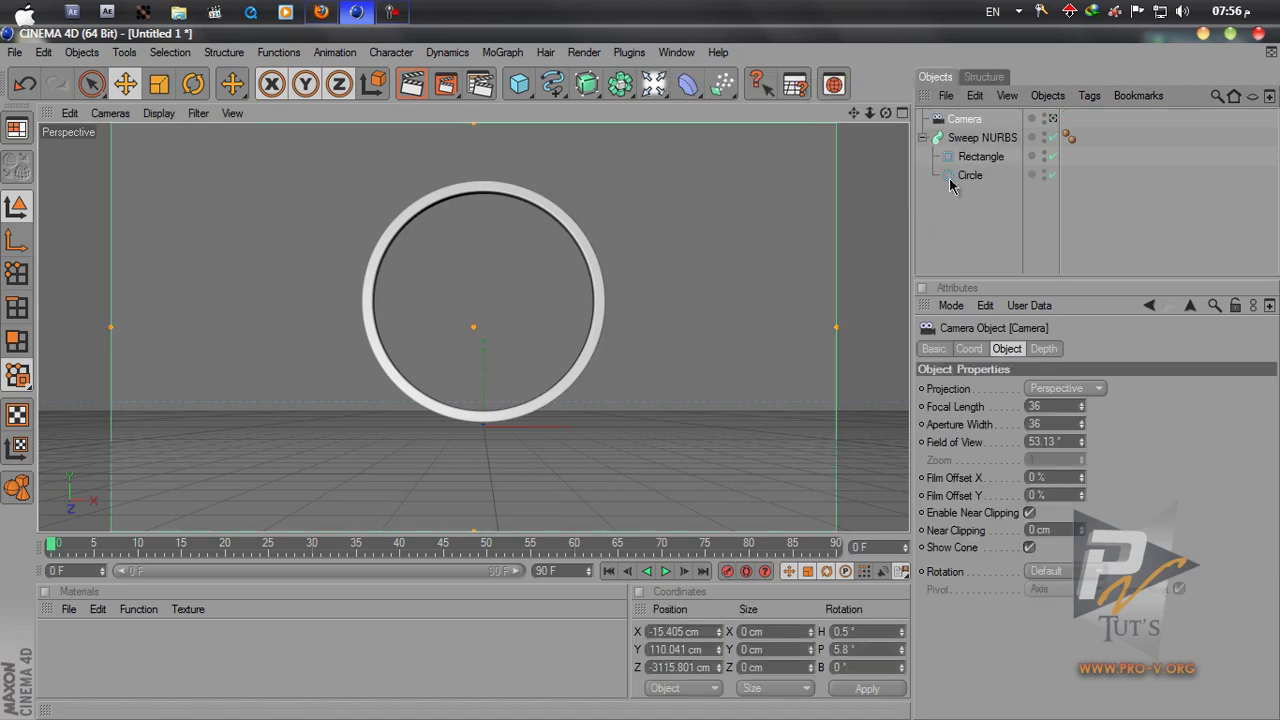
pyautogui.click(974, 228)
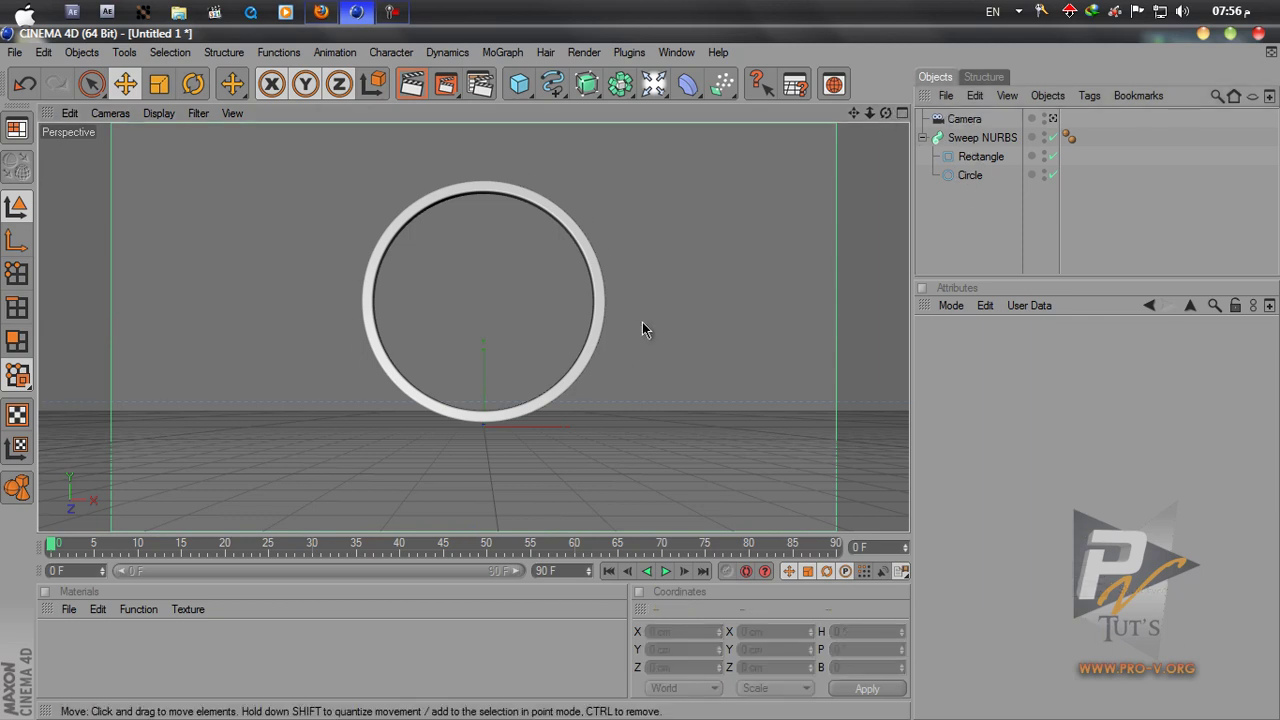
# Step: Move the editor view close to the ring and check it against the view through the new camera
pyautogui.scroll(5, 646, 320)
pyautogui.moveTo(851, 115); pyautogui.dragTo(639, 380)
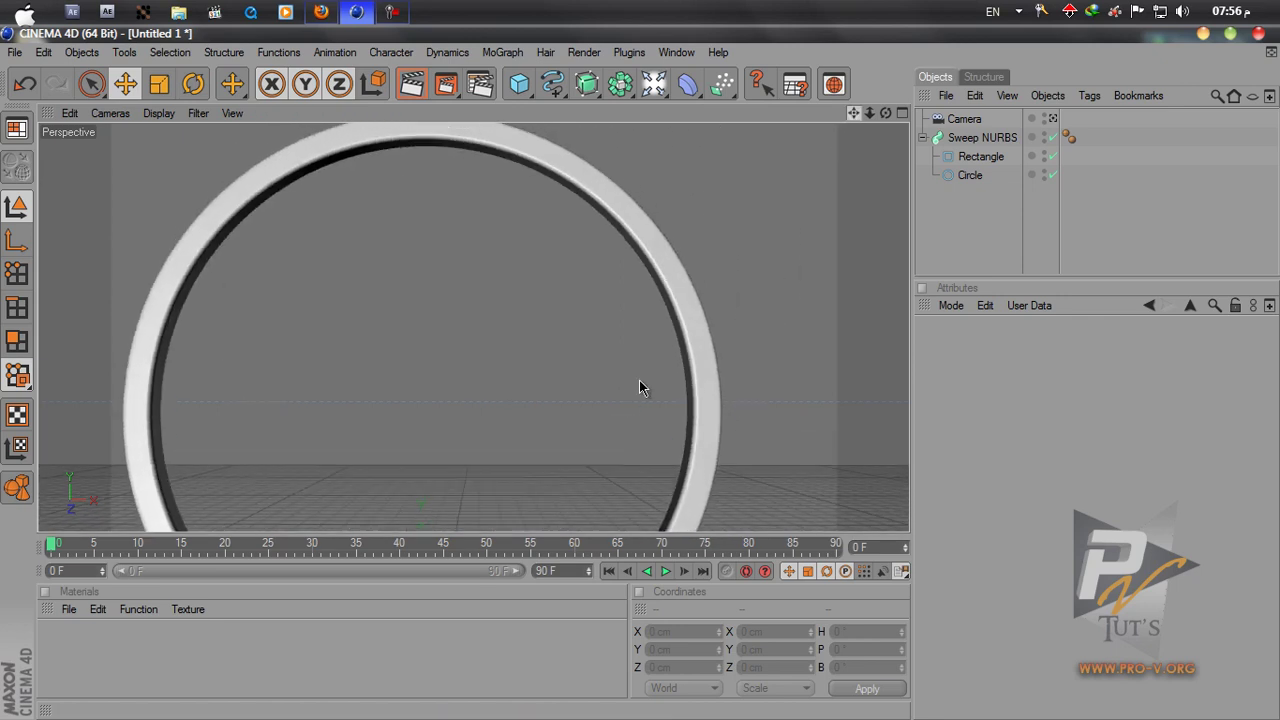
pyautogui.click(1053, 118)
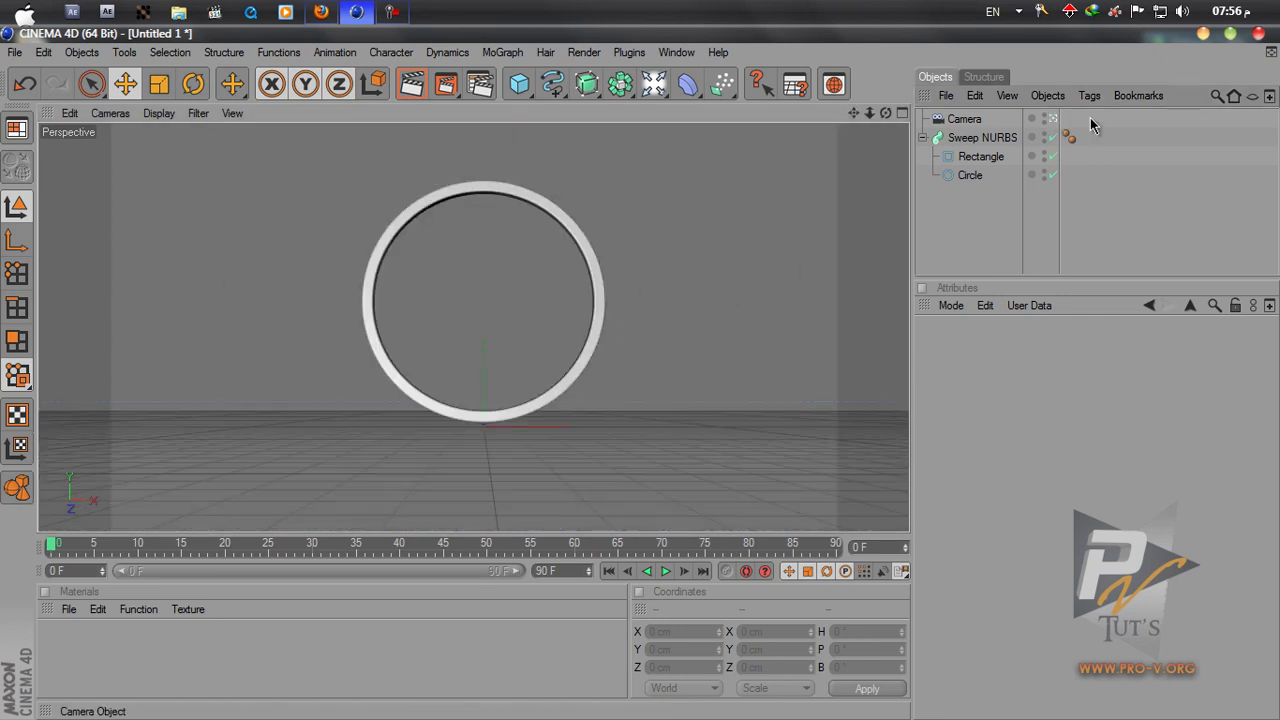
pyautogui.click(1053, 118)
# Step: Set the rectangle profile's width to 56 cm and its height to 104 cm
pyautogui.keyDown('alt'); pyautogui.moveTo(705, 355); pyautogui.dragTo(342, 354); pyautogui.keyUp('alt')
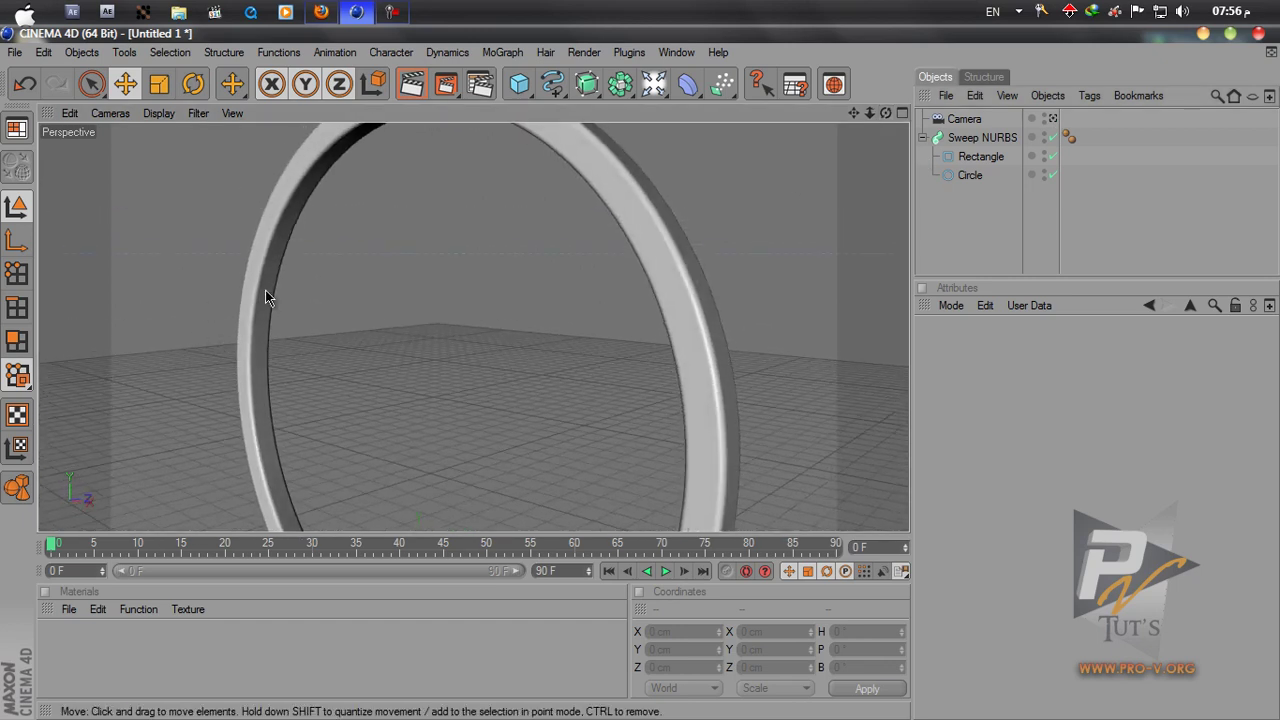
pyautogui.click(970, 177)
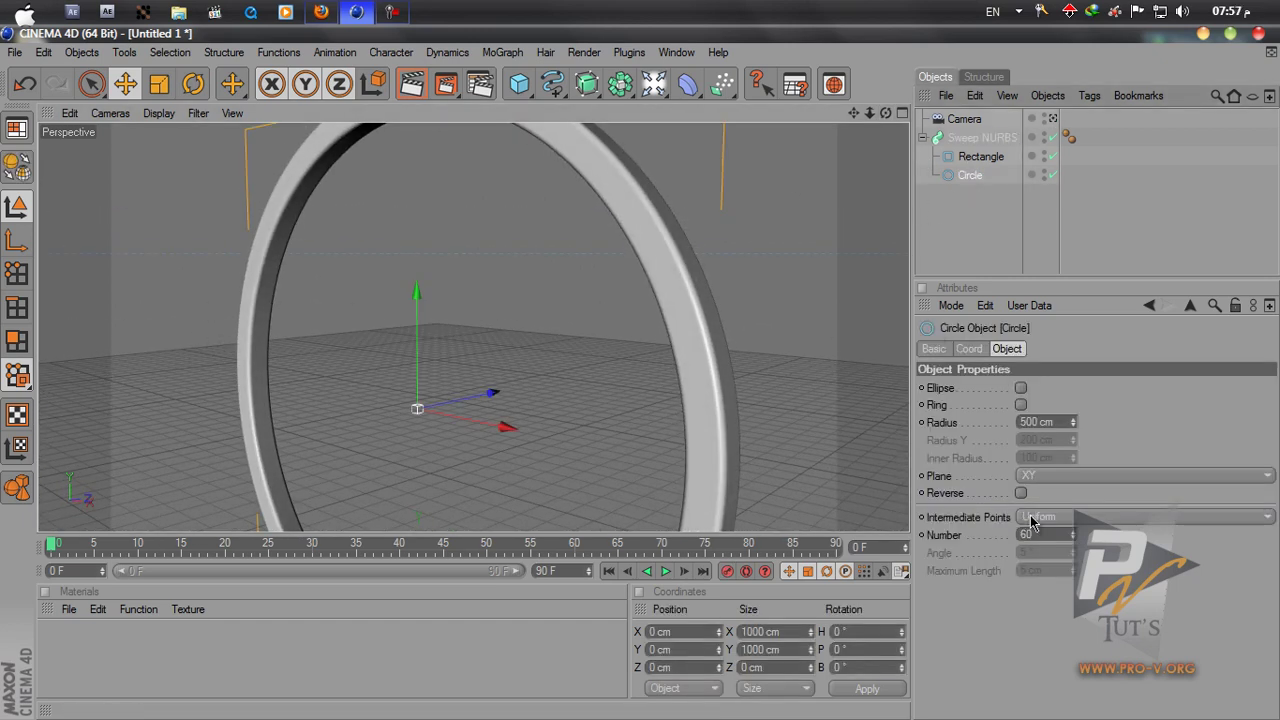
pyautogui.click(984, 158)
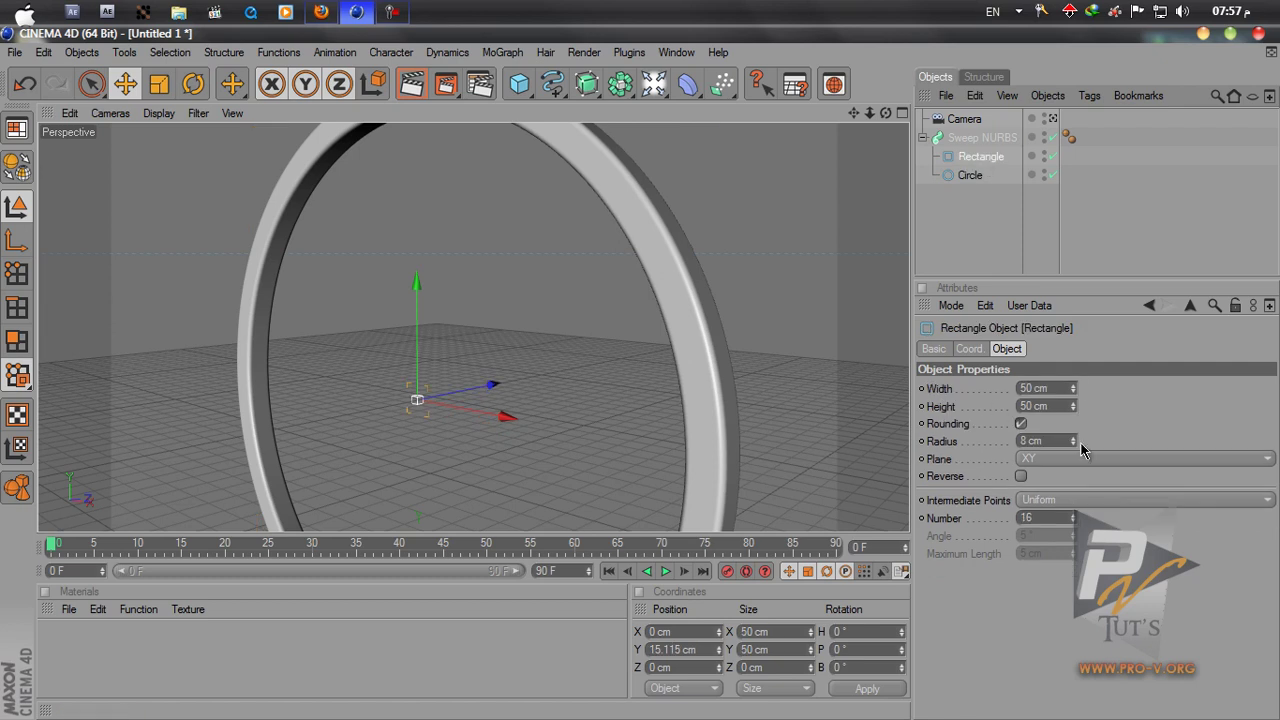
pyautogui.click(1074, 386)
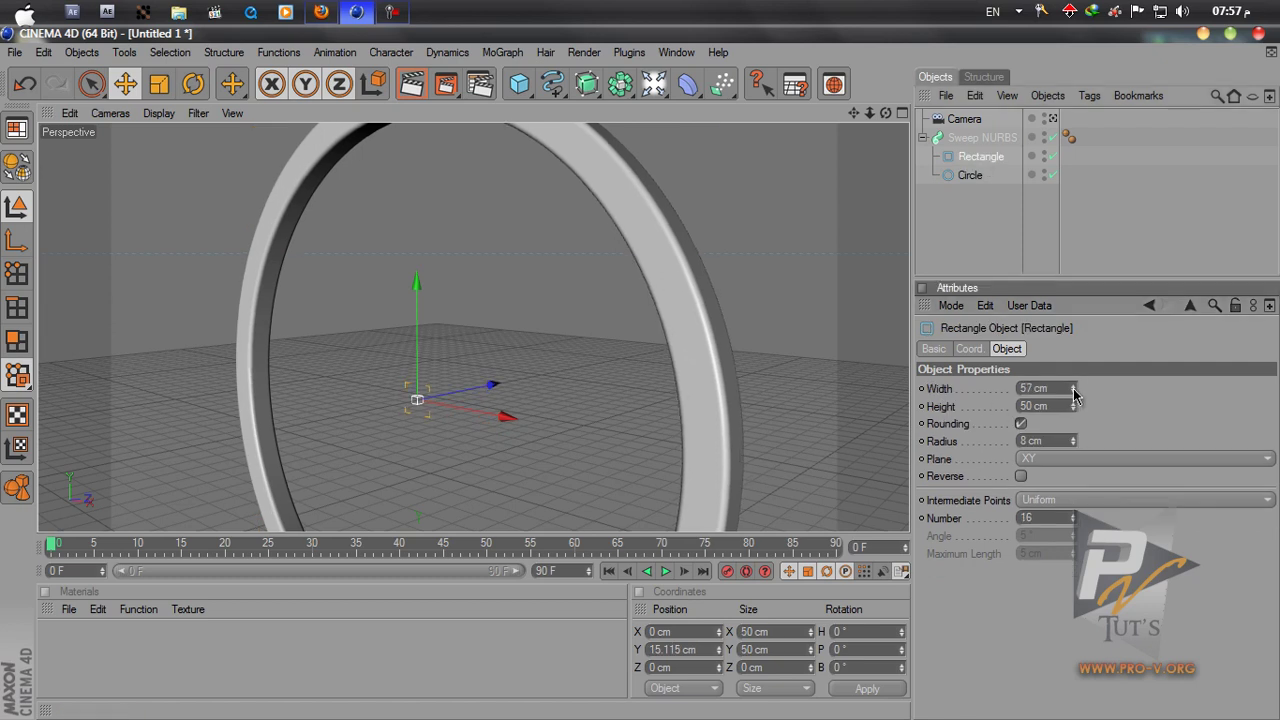
pyautogui.moveTo(1073, 388); pyautogui.dragTo(1076, 410)
pyautogui.scroll(-3, 625, 277)
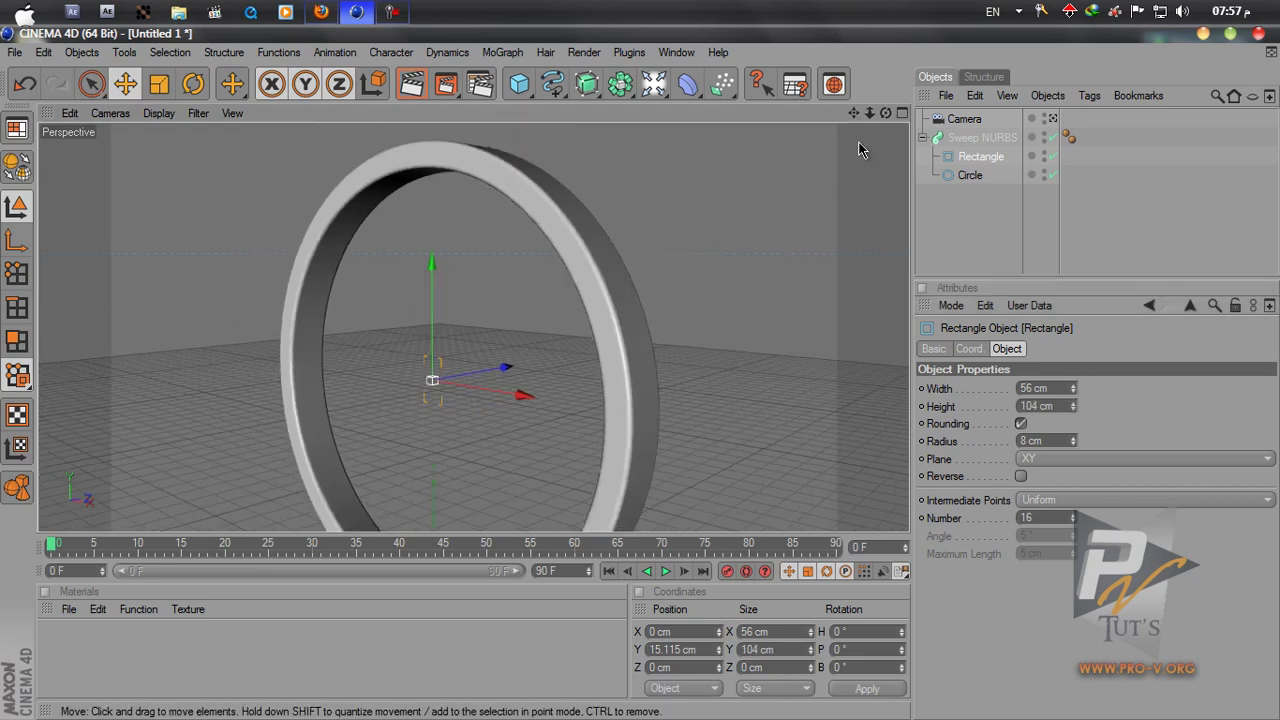
# Step: Inspect the thickened ring's sides and edges from several angles and through the camera
pyautogui.moveTo(644, 369)
pyautogui.keyDown('alt'); pyautogui.mouseDown()
pyautogui.moveTo(588, 366)
pyautogui.moveTo(606, 391)
pyautogui.moveTo(644, 379)
pyautogui.mouseUp(); pyautogui.keyUp('alt')
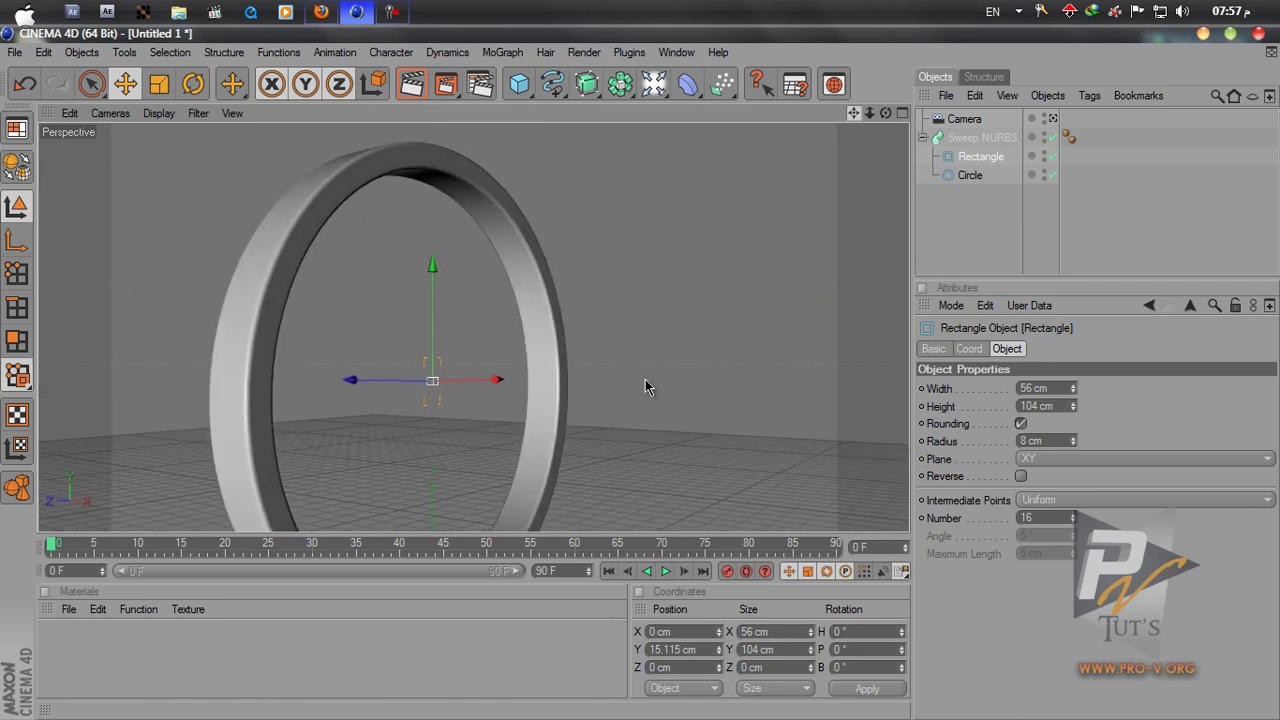
pyautogui.moveTo(855, 115); pyautogui.dragTo(640, 371)
pyautogui.scroll(3, 640, 271)
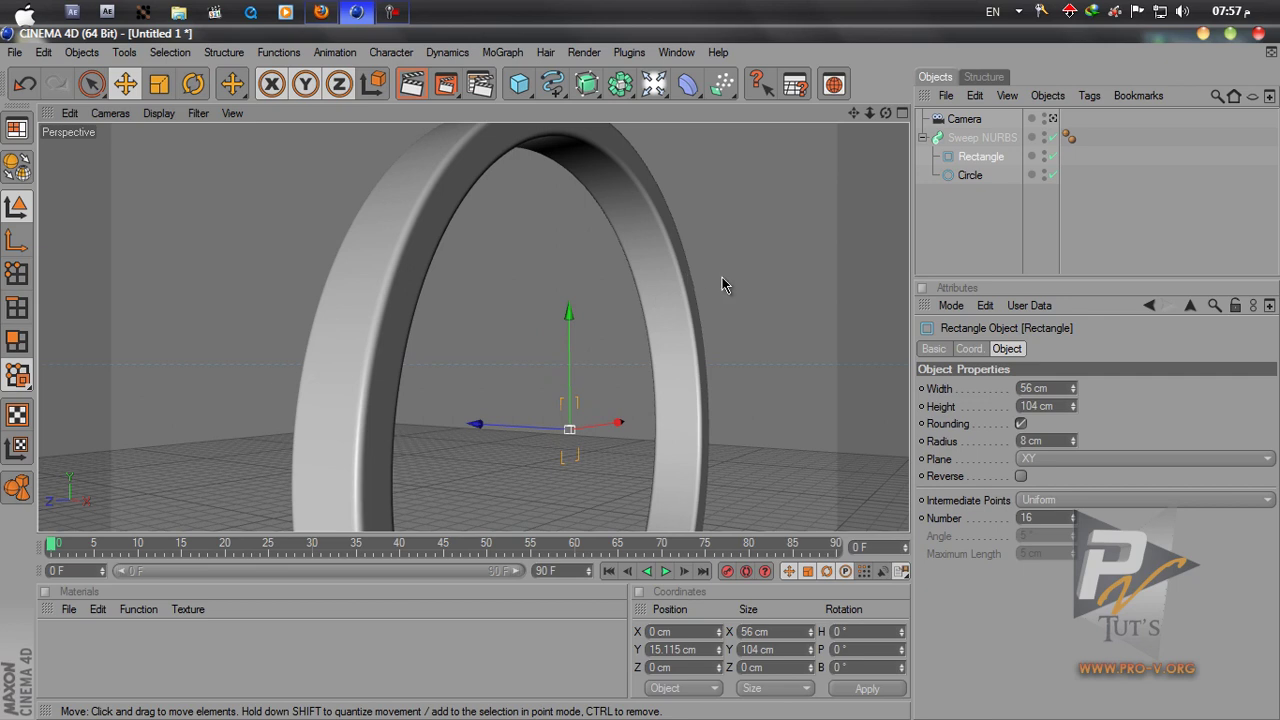
pyautogui.moveTo(886, 113); pyautogui.dragTo(647, 367)
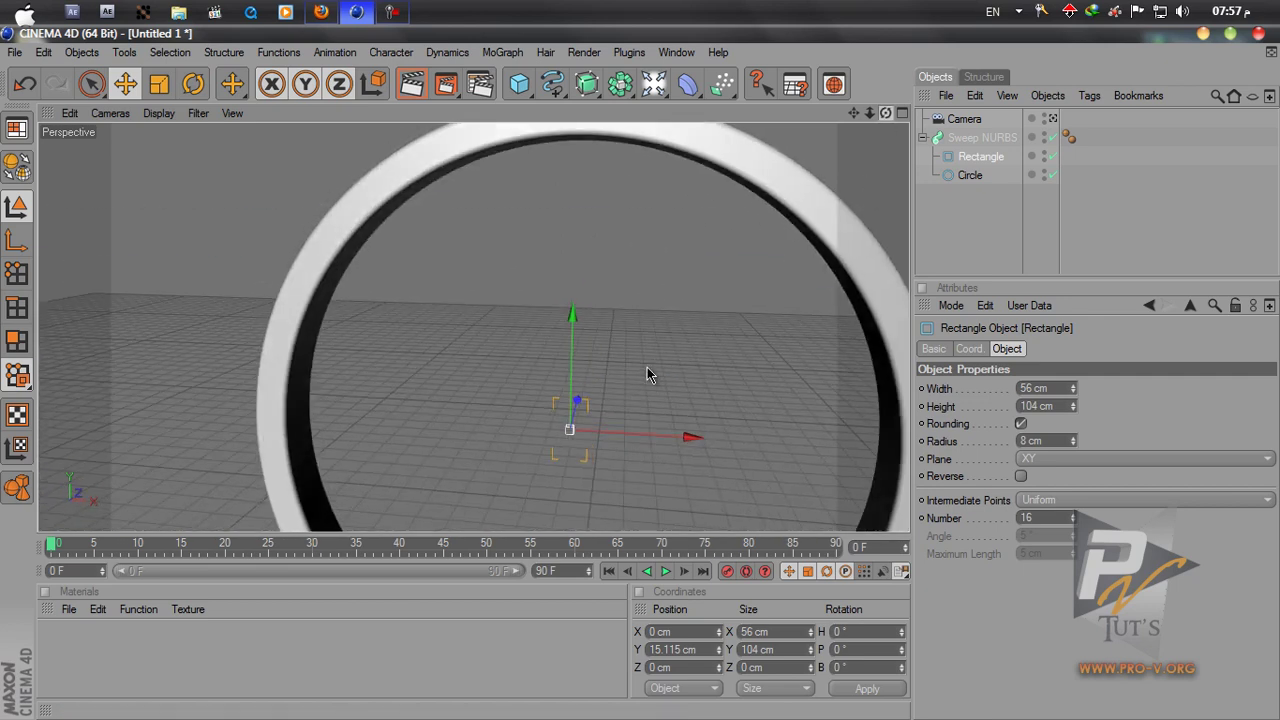
pyautogui.scroll(-6, 647, 374)
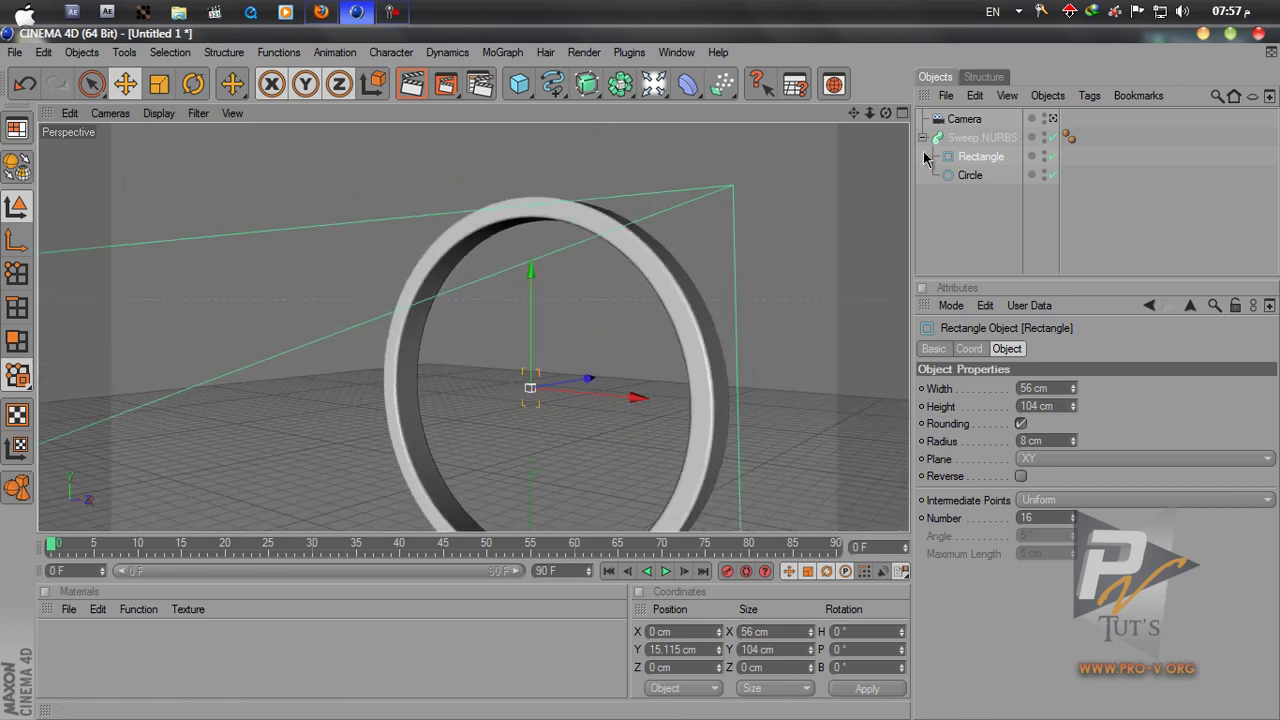
pyautogui.click(1053, 118)
pyautogui.moveTo(854, 113); pyautogui.dragTo(640, 372)
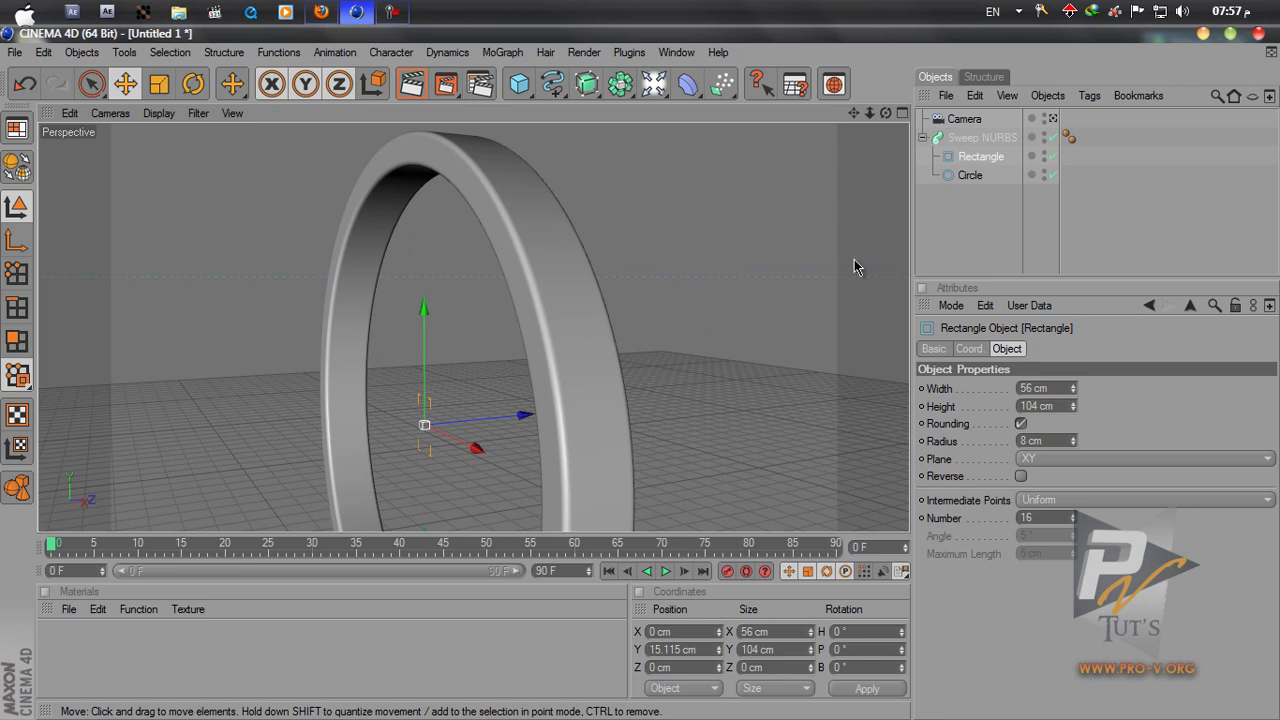
pyautogui.moveTo(885, 113); pyautogui.dragTo(908, 202)
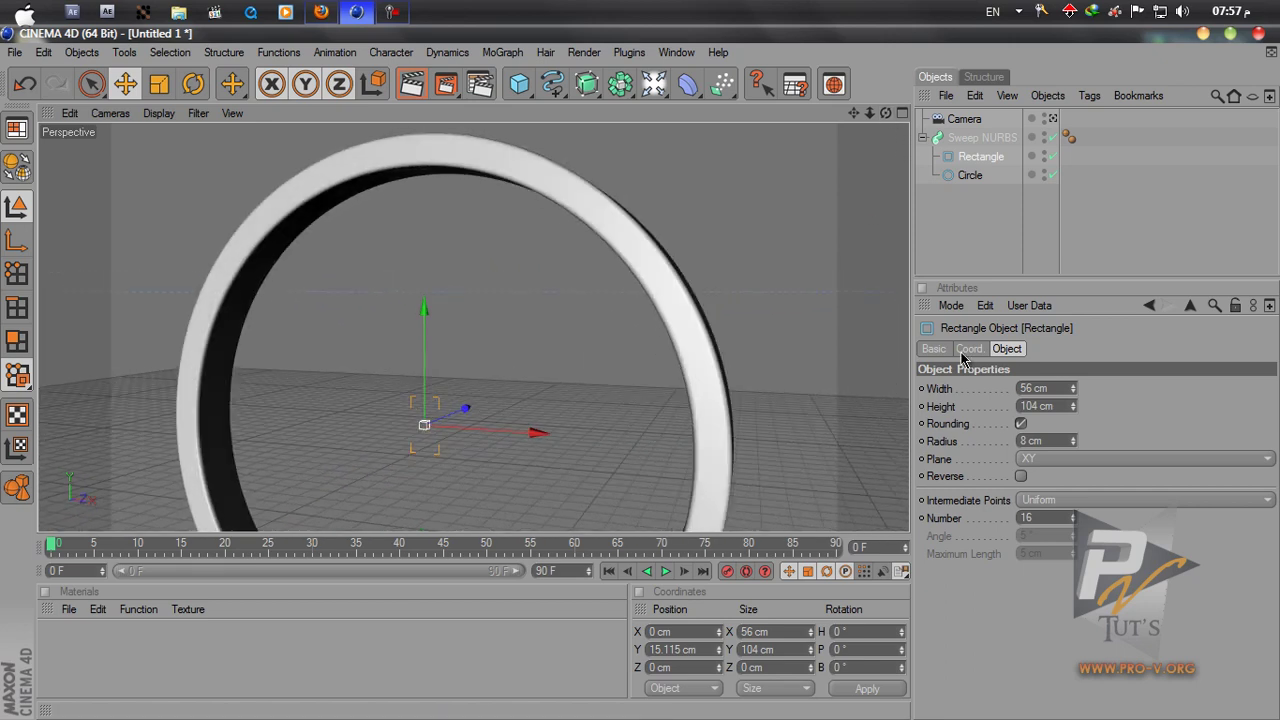
# Step: Set the rectangle profile's width to 64 cm and height to 81 cm, and frame the ring from the front
pyautogui.moveTo(1074, 387); pyautogui.dragTo(1074, 416)
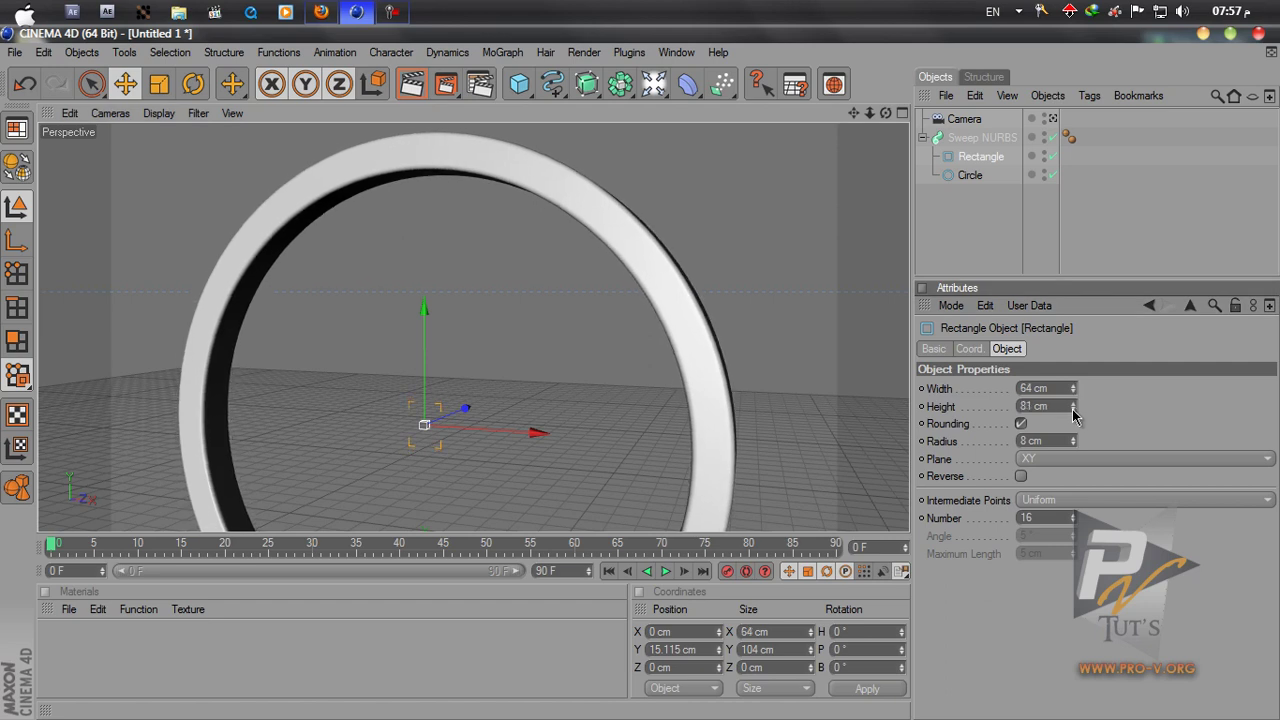
pyautogui.moveTo(885, 113); pyautogui.dragTo(641, 369)
pyautogui.scroll(-4, 787, 172)
pyautogui.moveTo(886, 113); pyautogui.dragTo(643, 365)
pyautogui.moveTo(854, 114); pyautogui.dragTo(641, 373)
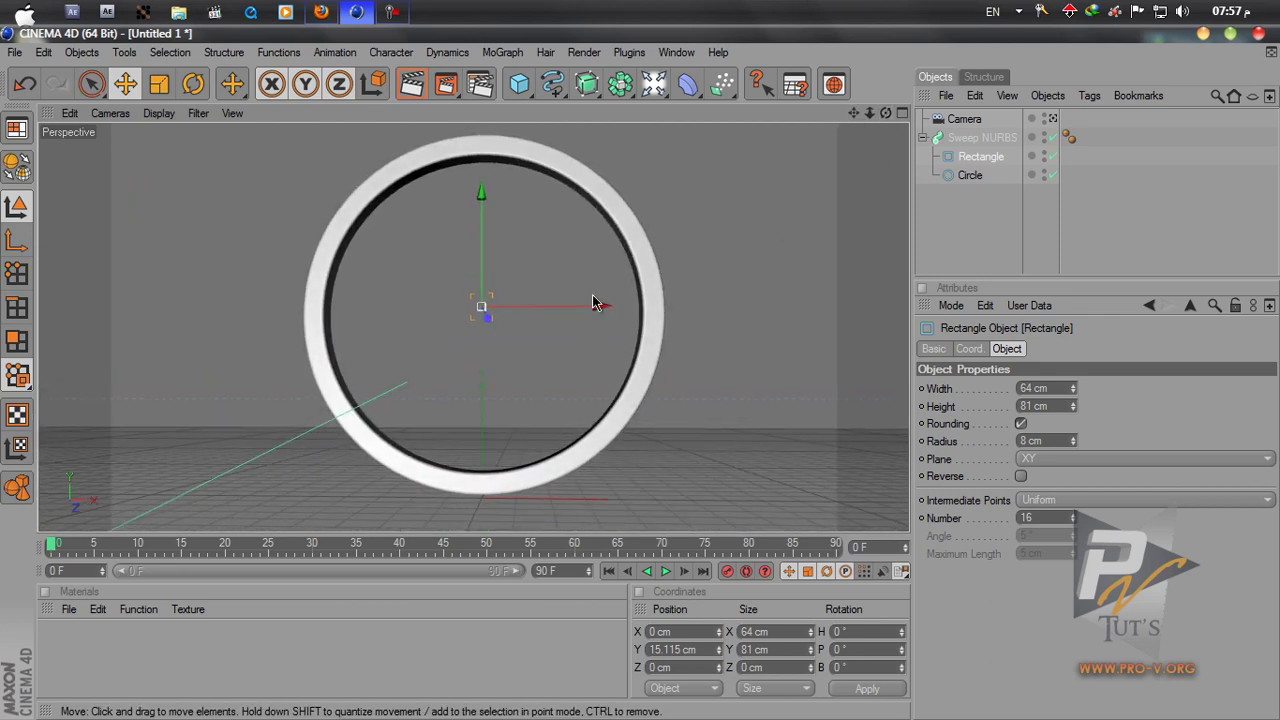
# Step: Rename the Sweep NURBS ring as Outer_Circle
pyautogui.click(960, 254)
pyautogui.click(923, 139)
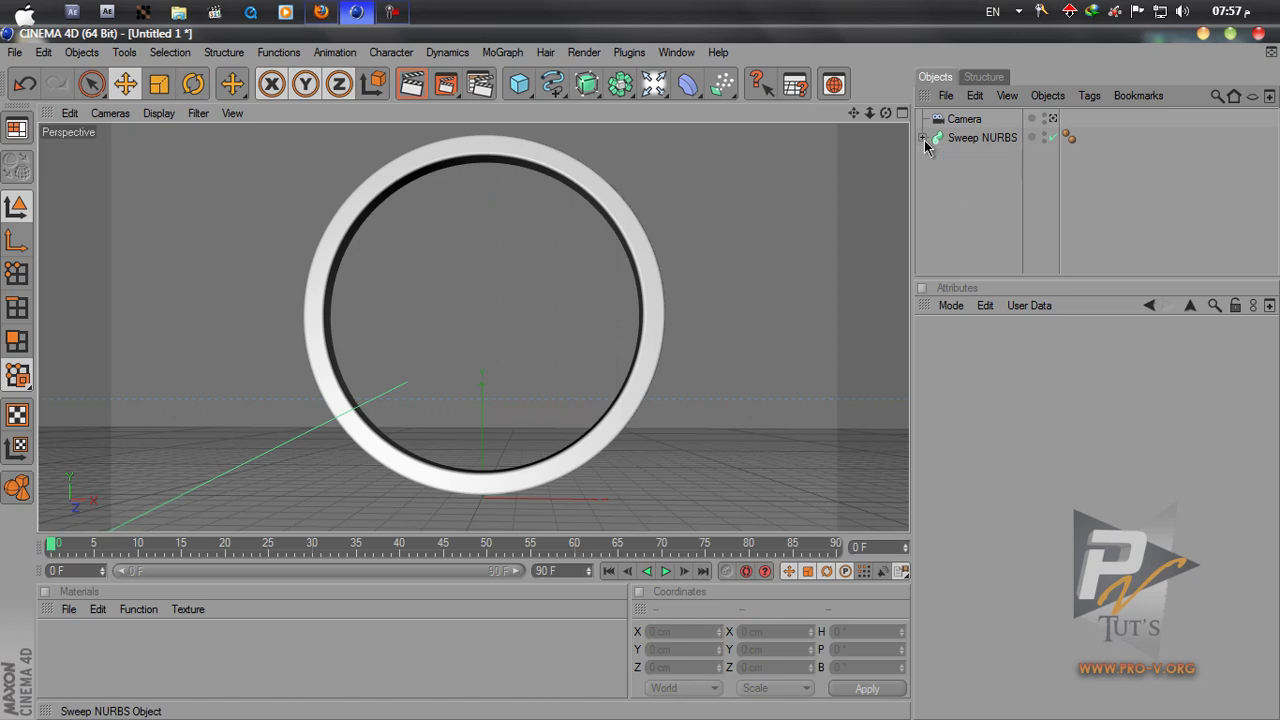
pyautogui.click(983, 139)
pyautogui.press('Return')
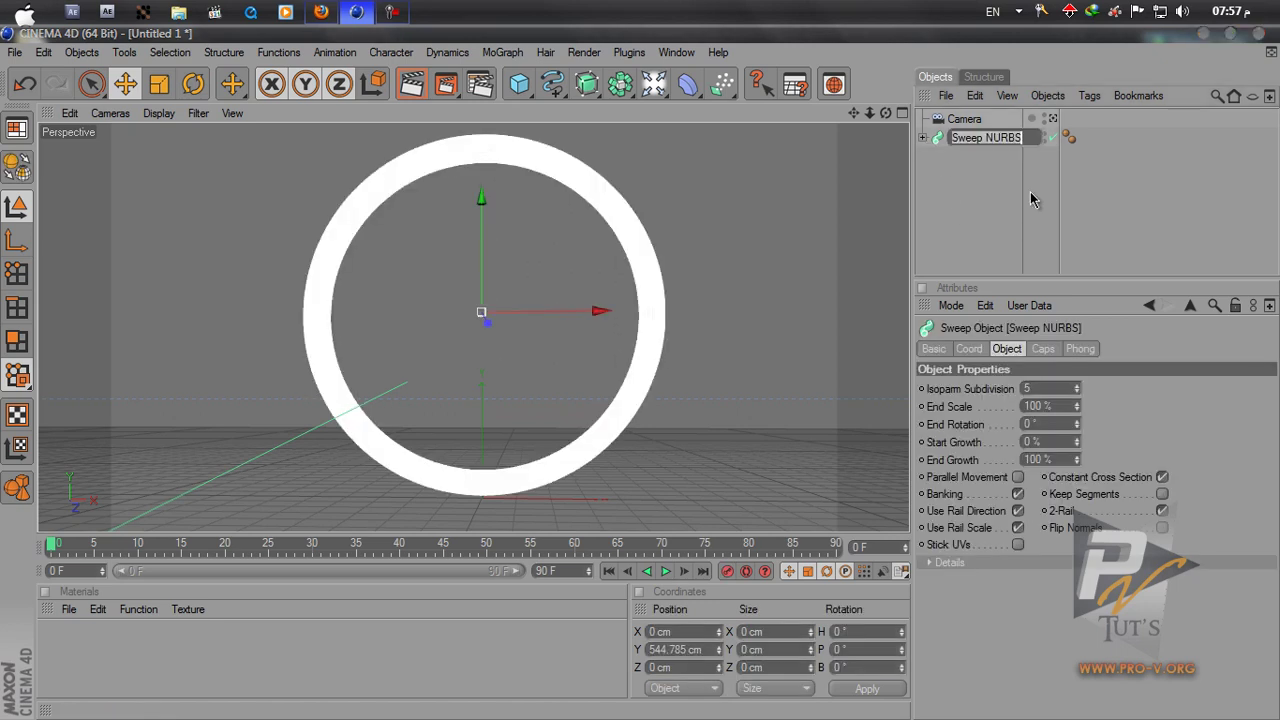
pyautogui.write('Outer_Circle')
pyautogui.press('Return')
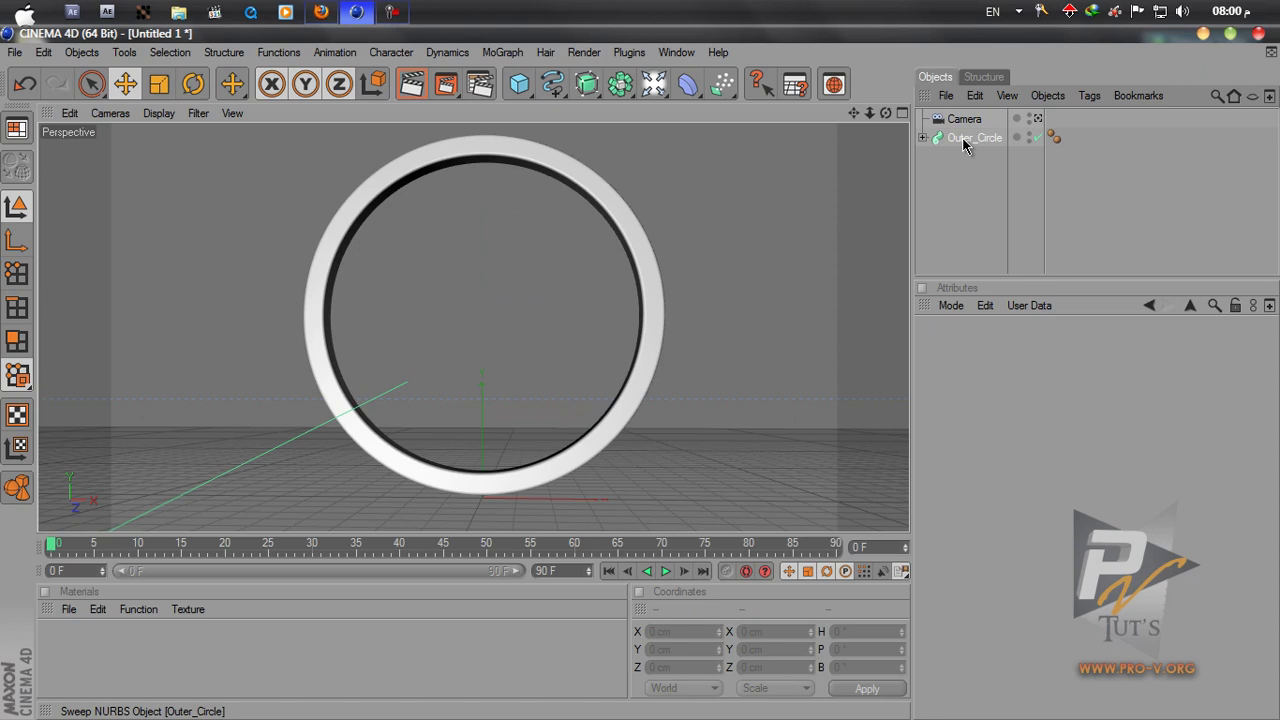
# Step: Duplicate the Outer_Circle object and rename the copy Inner_Circle
pyautogui.click(970, 138)
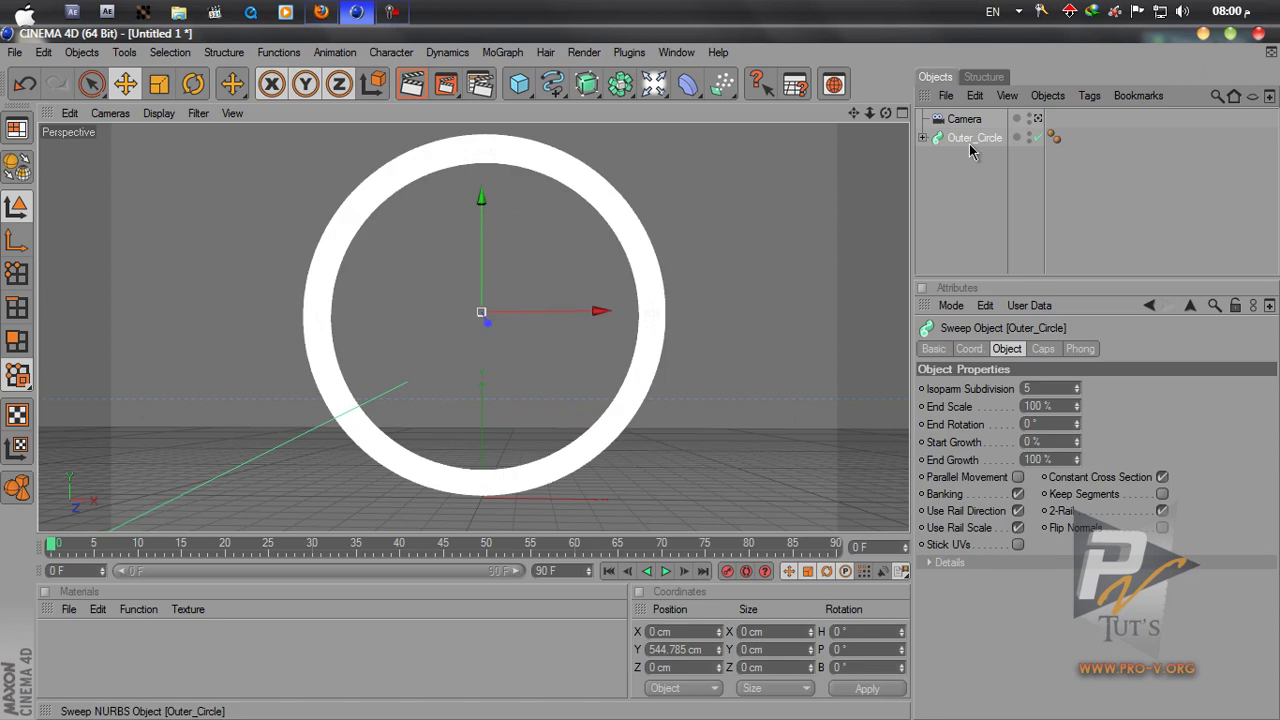
pyautogui.keyDown('ctrl'); pyautogui.moveTo(963, 140); pyautogui.dragTo(956, 186); pyautogui.keyUp('ctrl')
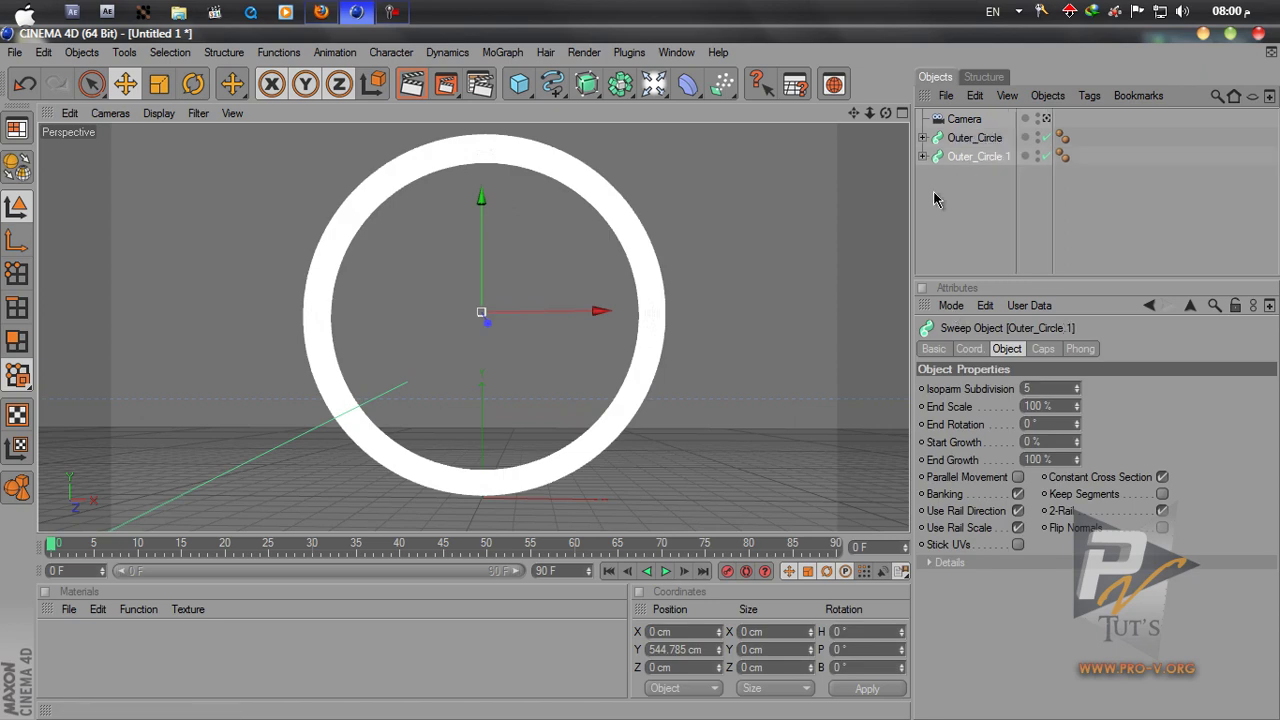
pyautogui.doubleClick(970, 156)
pyautogui.write('Inner_C')
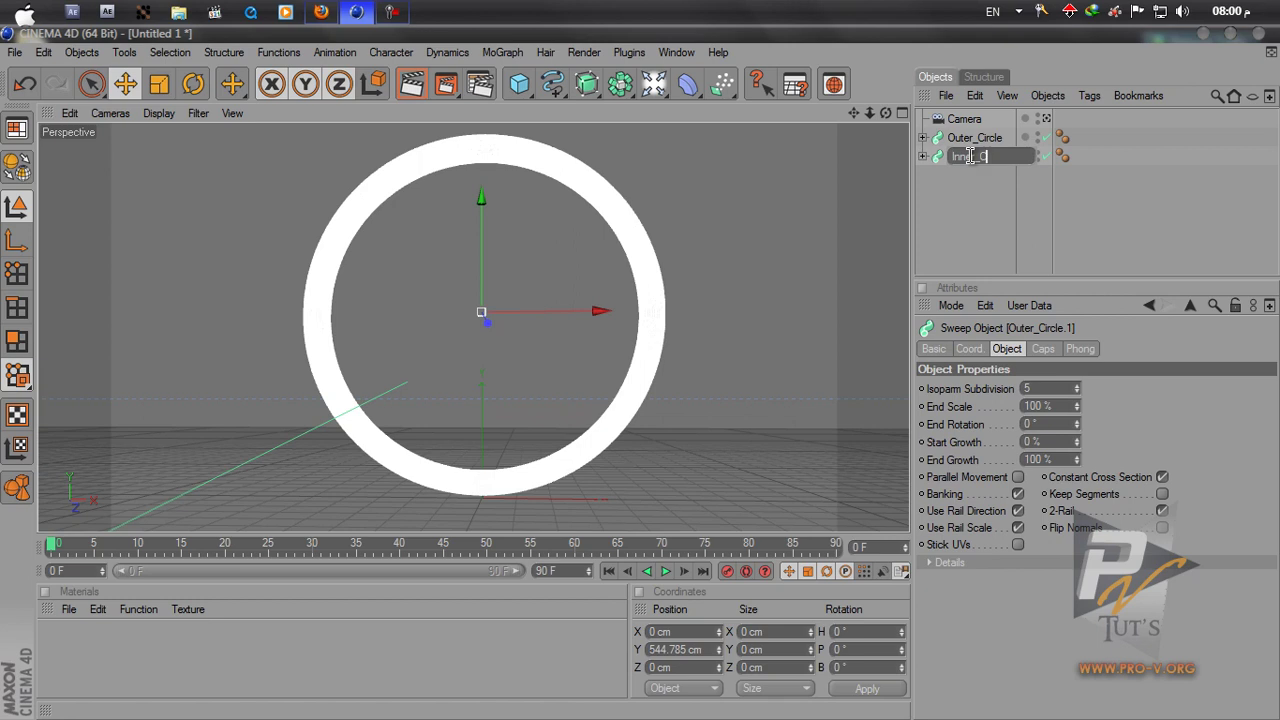
pyautogui.press('Return')
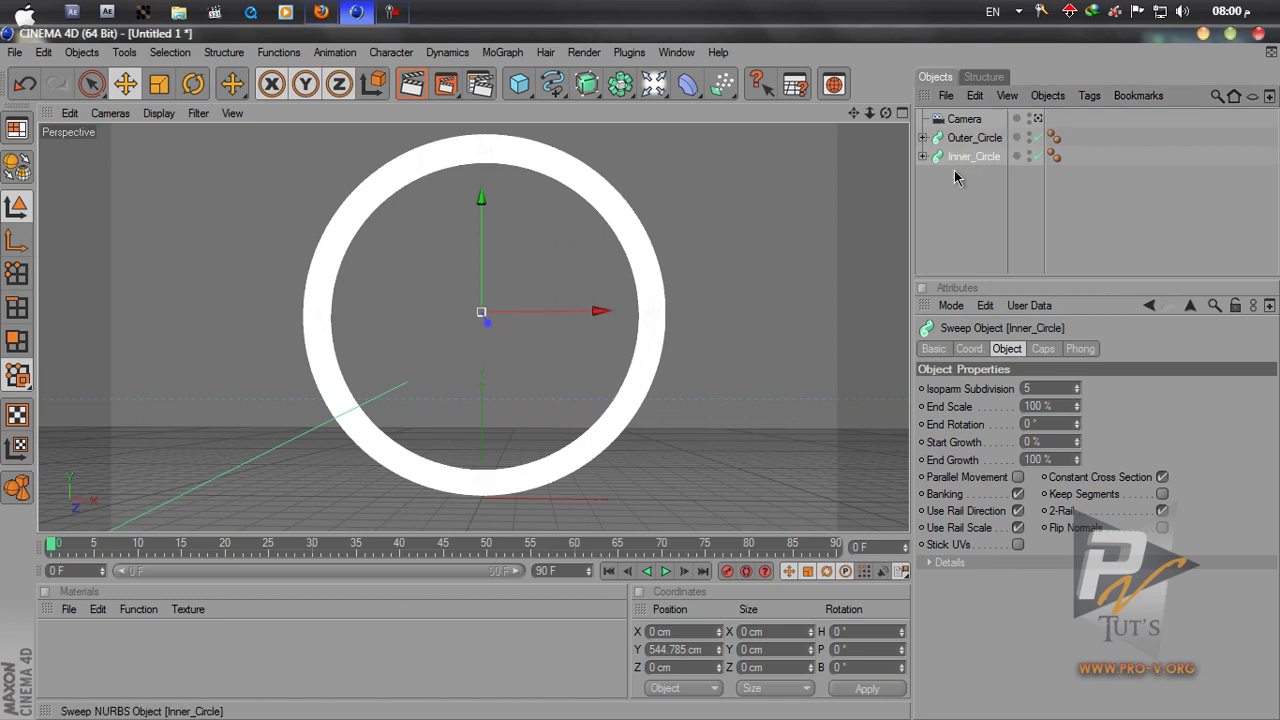
pyautogui.click(963, 197)
pyautogui.click(978, 159)
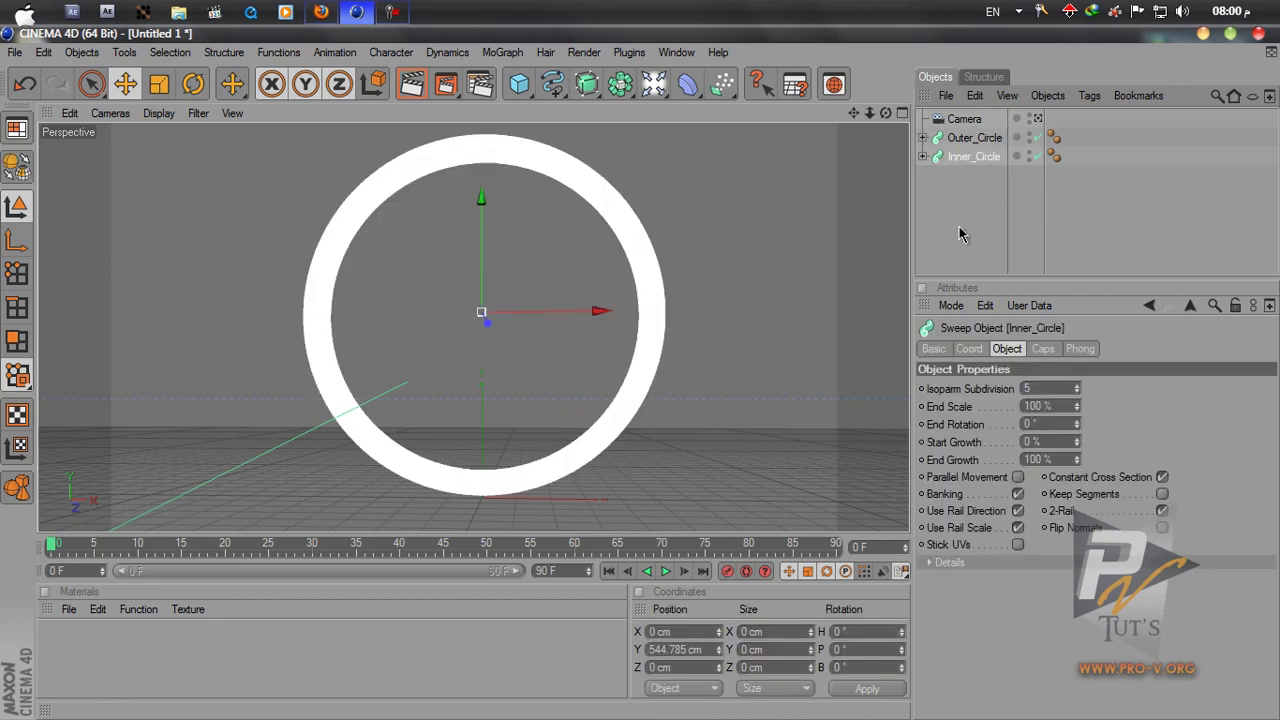
pyautogui.click(954, 251)
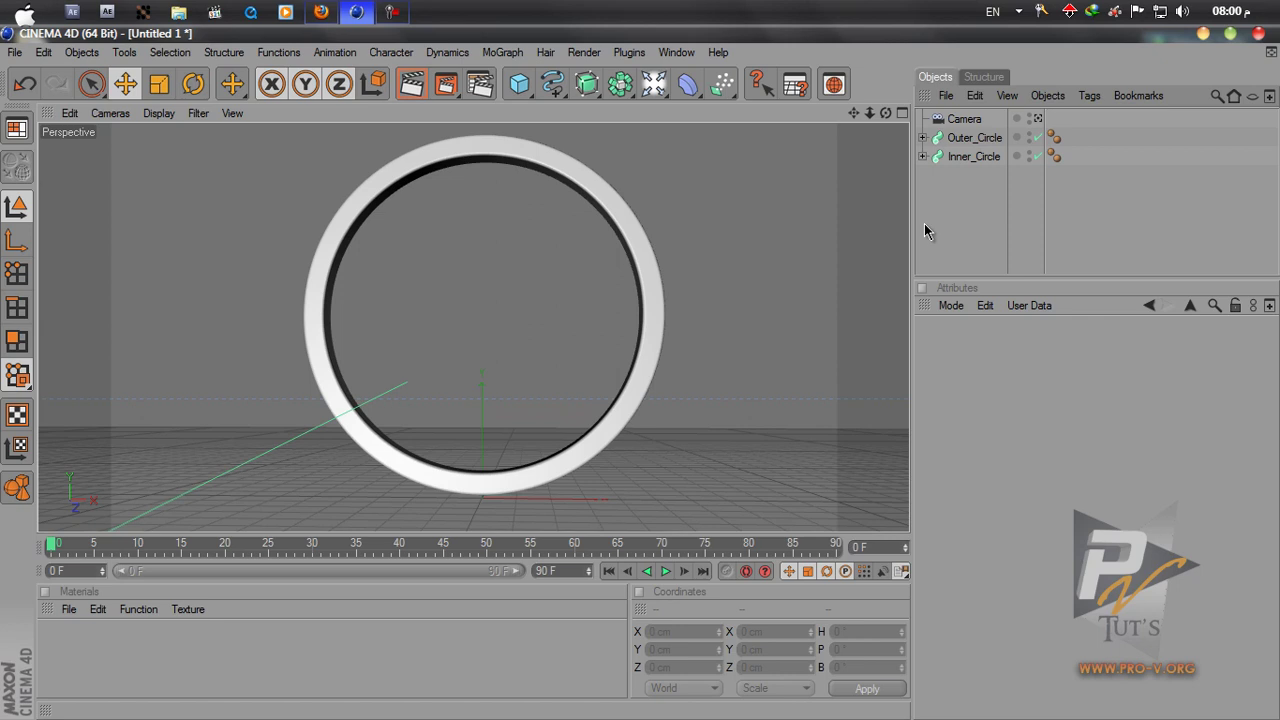
# Step: Set the radius of Inner_Circle's circle spline to 300 cm
pyautogui.click(922, 156)
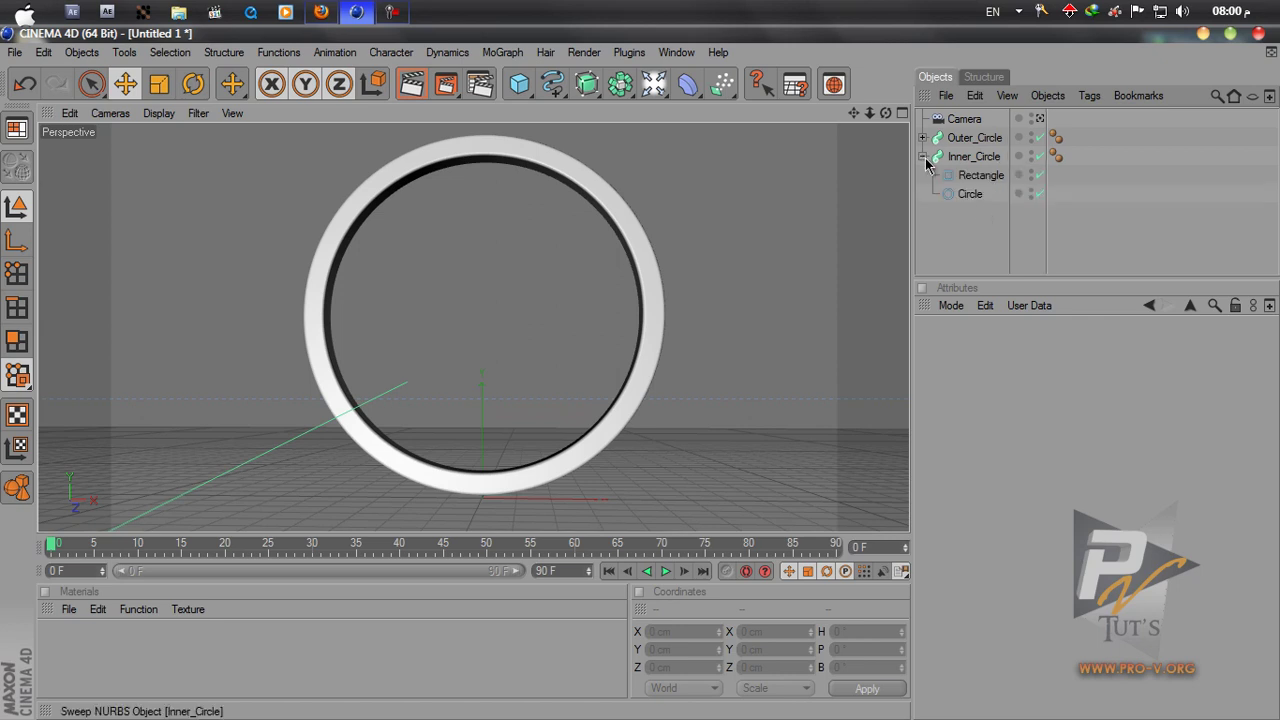
pyautogui.click(970, 194)
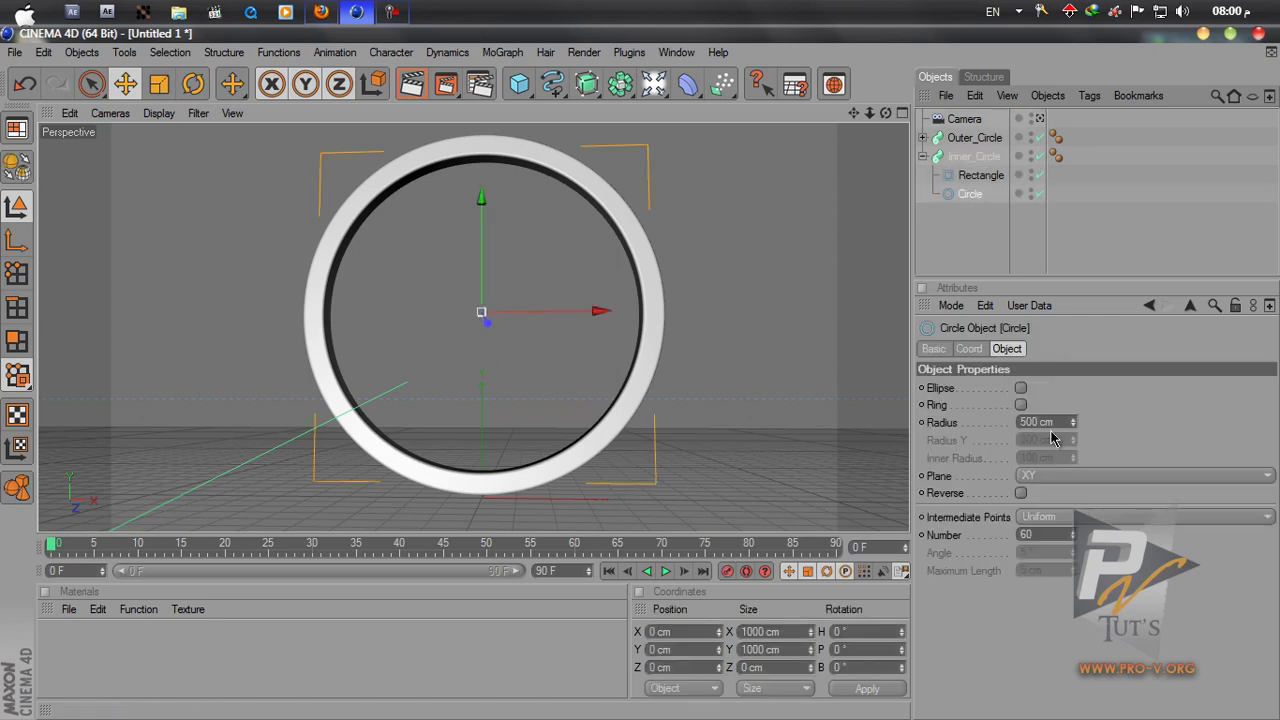
pyautogui.click(1020, 423)
pyautogui.write('300')
pyautogui.press('Return')
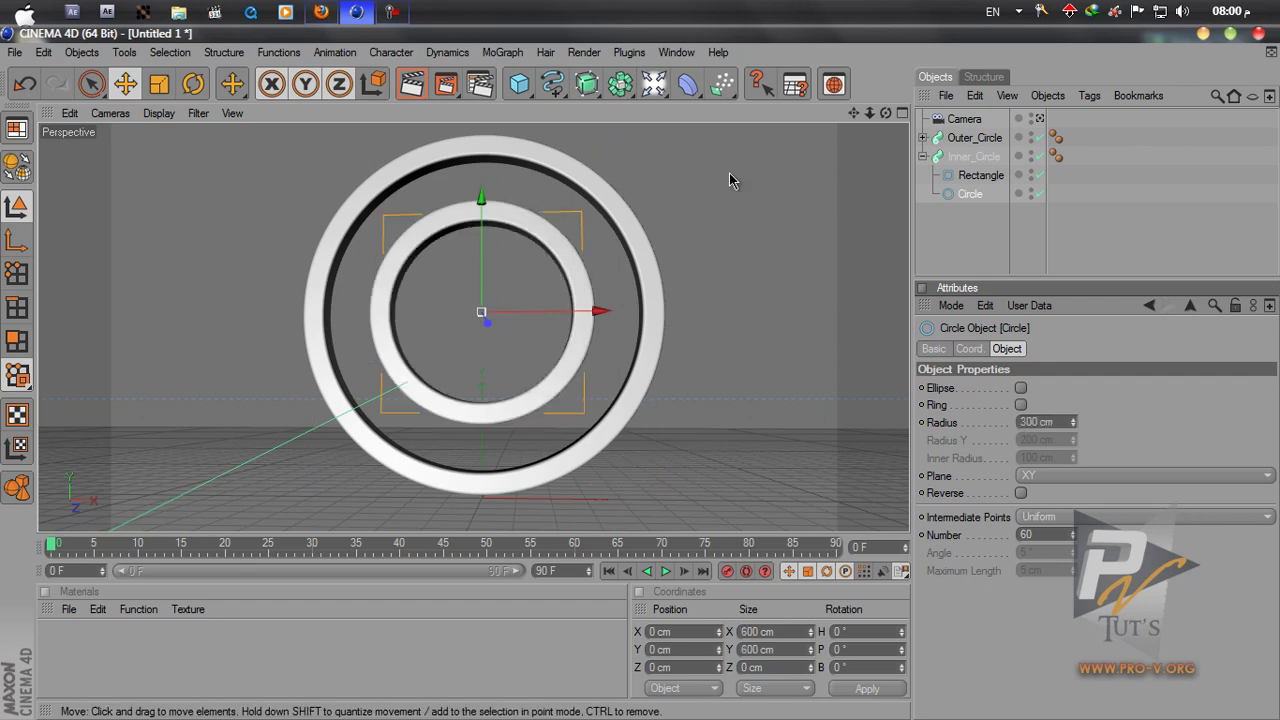
# Step: Enlarge Inner_Circle's circle spline to a 384 cm radius, judging the gap to the outer ring from several angles
pyautogui.moveTo(651, 371)
pyautogui.keyDown('alt'); pyautogui.mouseDown()
pyautogui.moveTo(691, 360)
pyautogui.moveTo(617, 377)
pyautogui.moveTo(680, 377)
pyautogui.moveTo(660, 375)
pyautogui.mouseUp(); pyautogui.keyUp('alt')
pyautogui.moveTo(1073, 422); pyautogui.dragTo(1057, 363)
pyautogui.click(1074, 426)
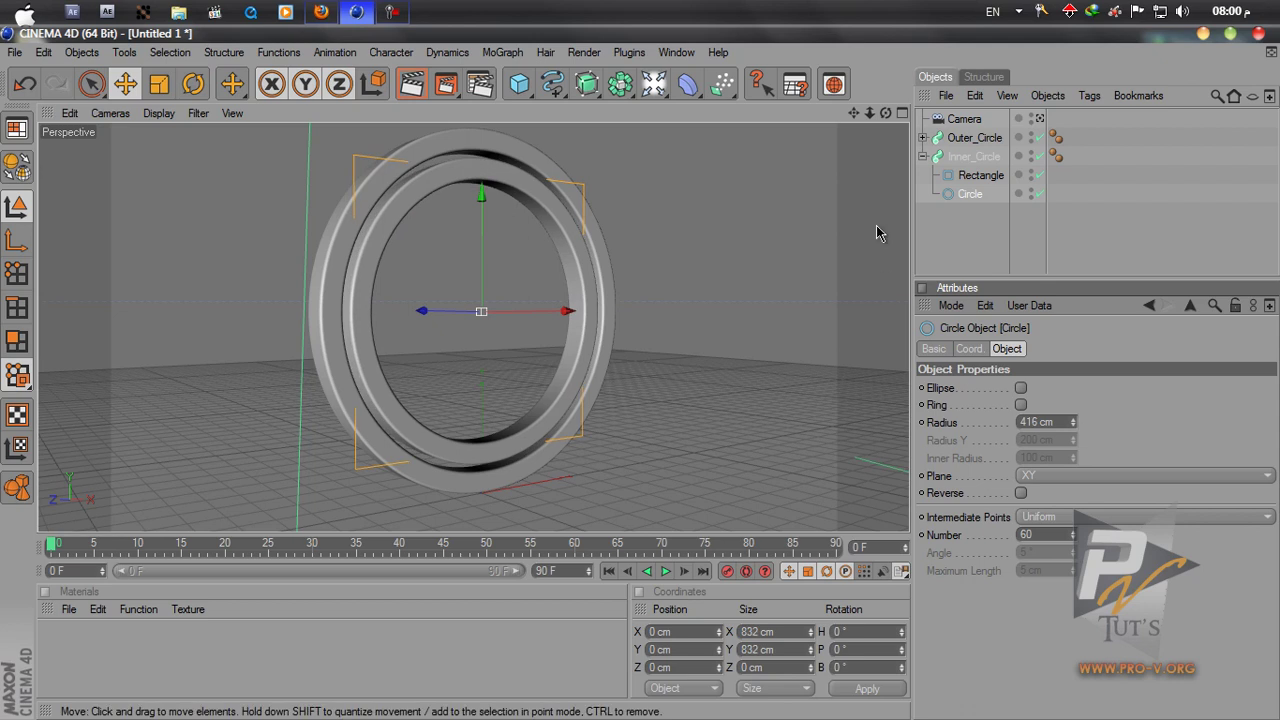
pyautogui.moveTo(886, 114); pyautogui.dragTo(660, 368)
pyautogui.moveTo(1072, 422); pyautogui.dragTo(1075, 425)
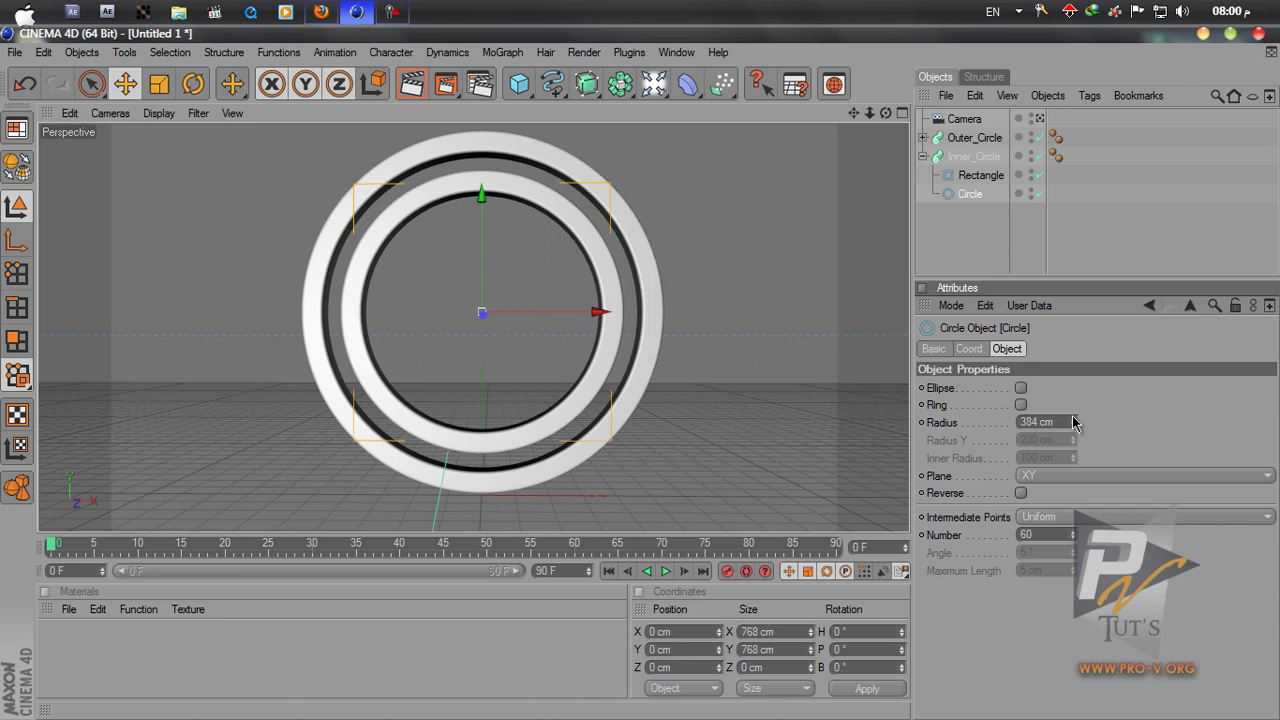
pyautogui.click(709, 290)
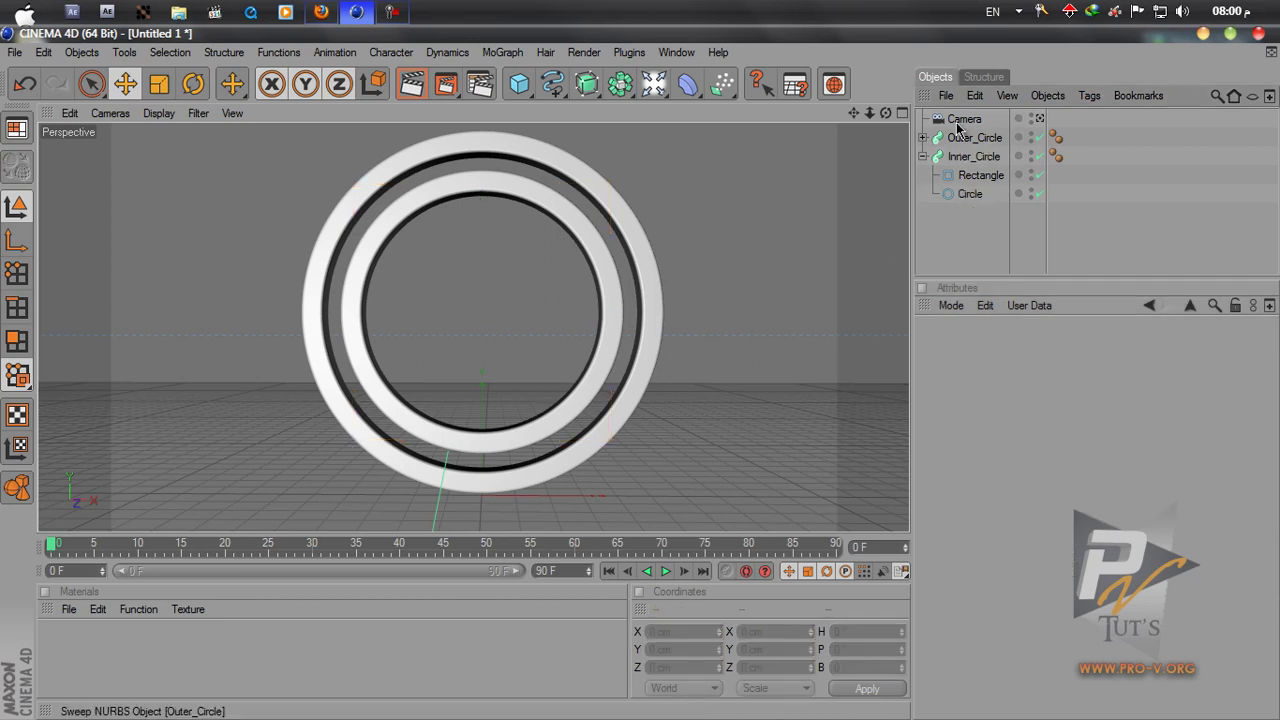
# Step: Reduce Inner_Circle's End Growth to 87% to open a gap in the inner ring
pyautogui.moveTo(884, 114); pyautogui.dragTo(641, 373)
pyautogui.scroll(5, 839, 216)
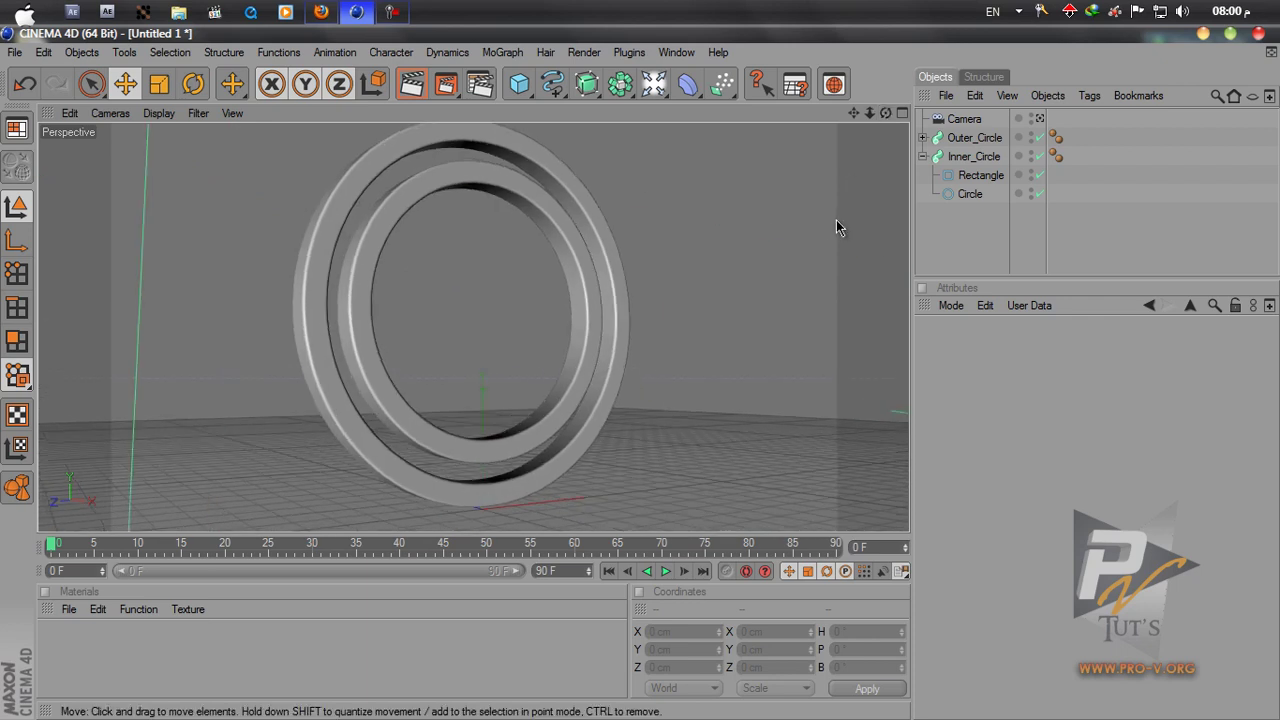
pyautogui.moveTo(886, 113); pyautogui.dragTo(648, 372)
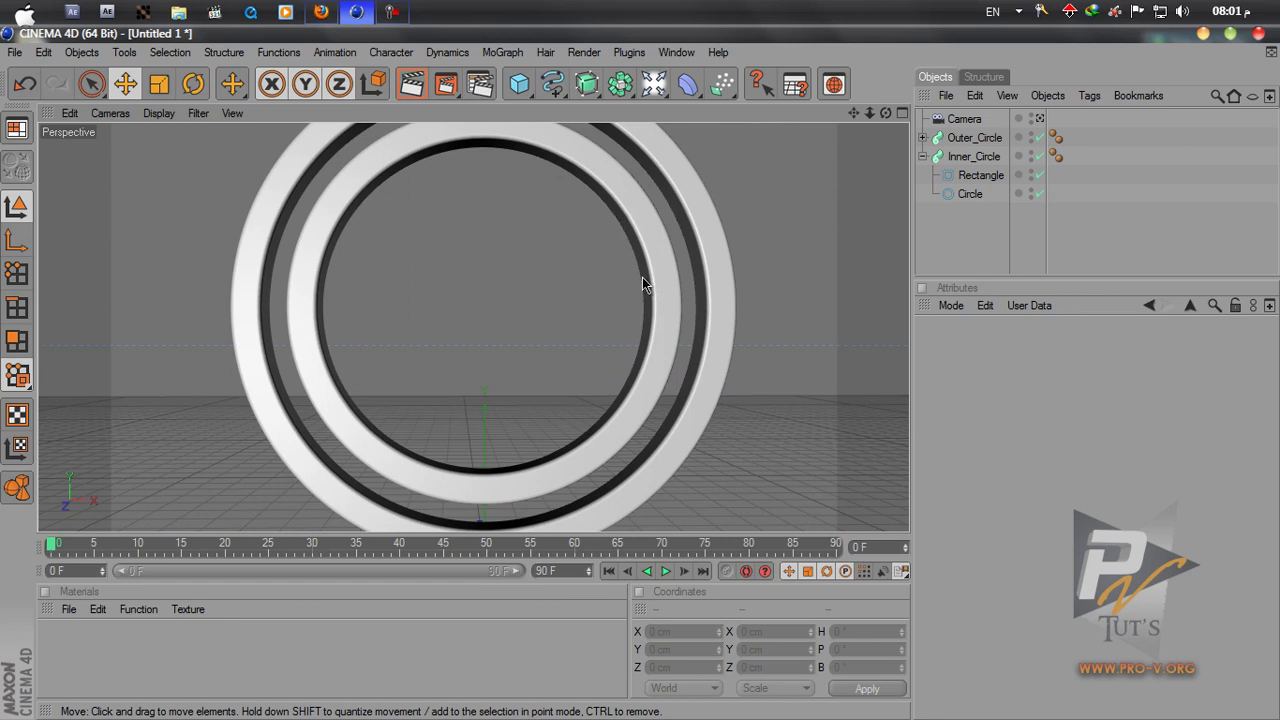
pyautogui.moveTo(853, 113); pyautogui.dragTo(635, 318)
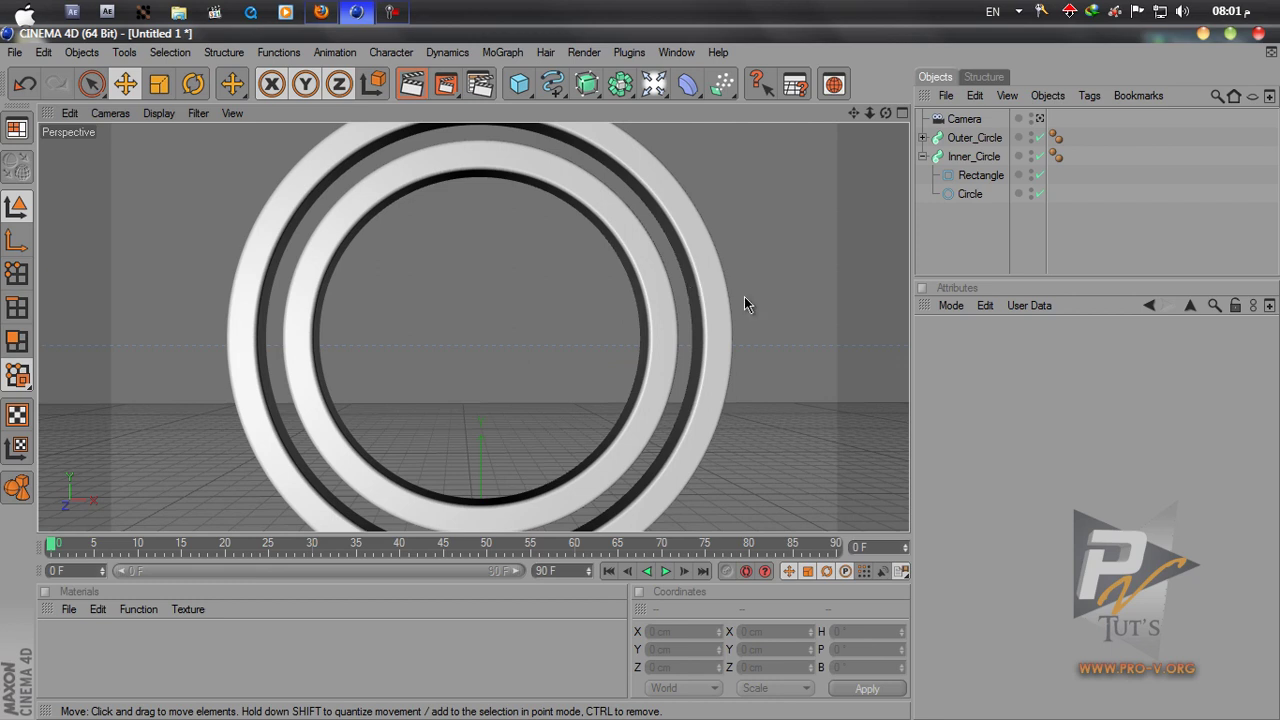
pyautogui.click(974, 156)
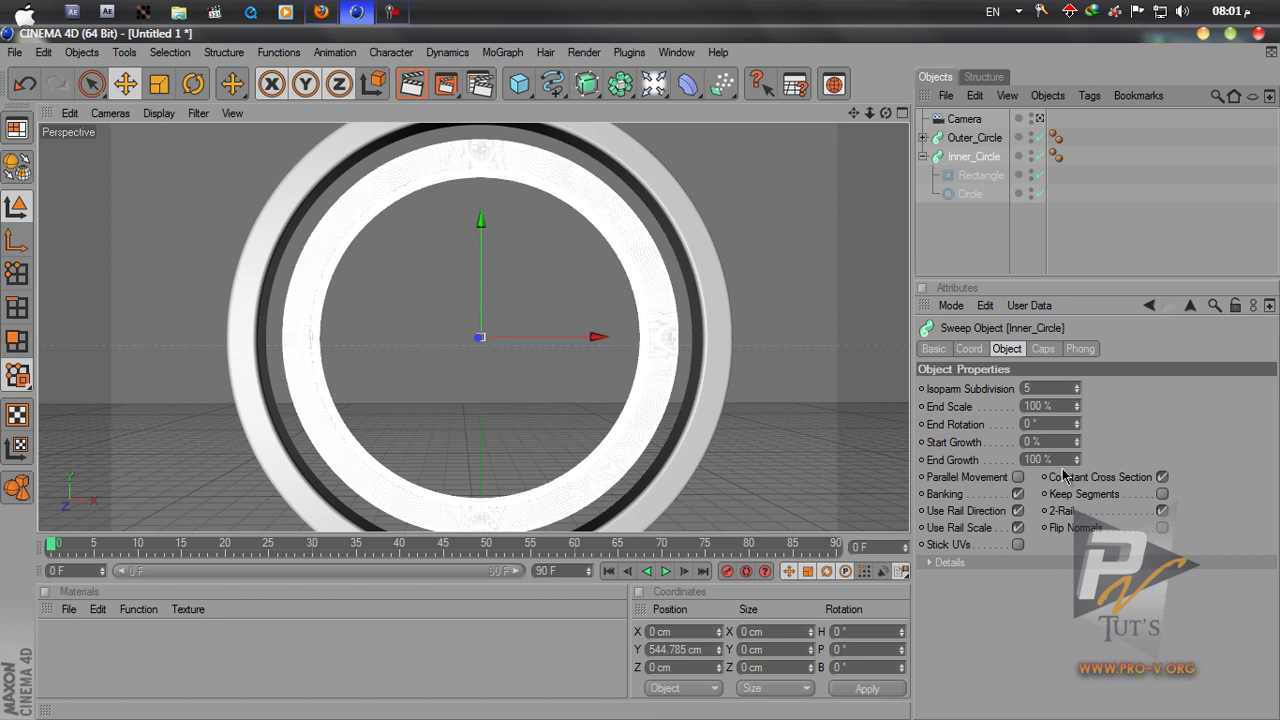
pyautogui.moveTo(1077, 460); pyautogui.dragTo(1076, 472)
pyautogui.moveTo(885, 112); pyautogui.dragTo(638, 378)
pyautogui.scroll(-2, 849, 127)
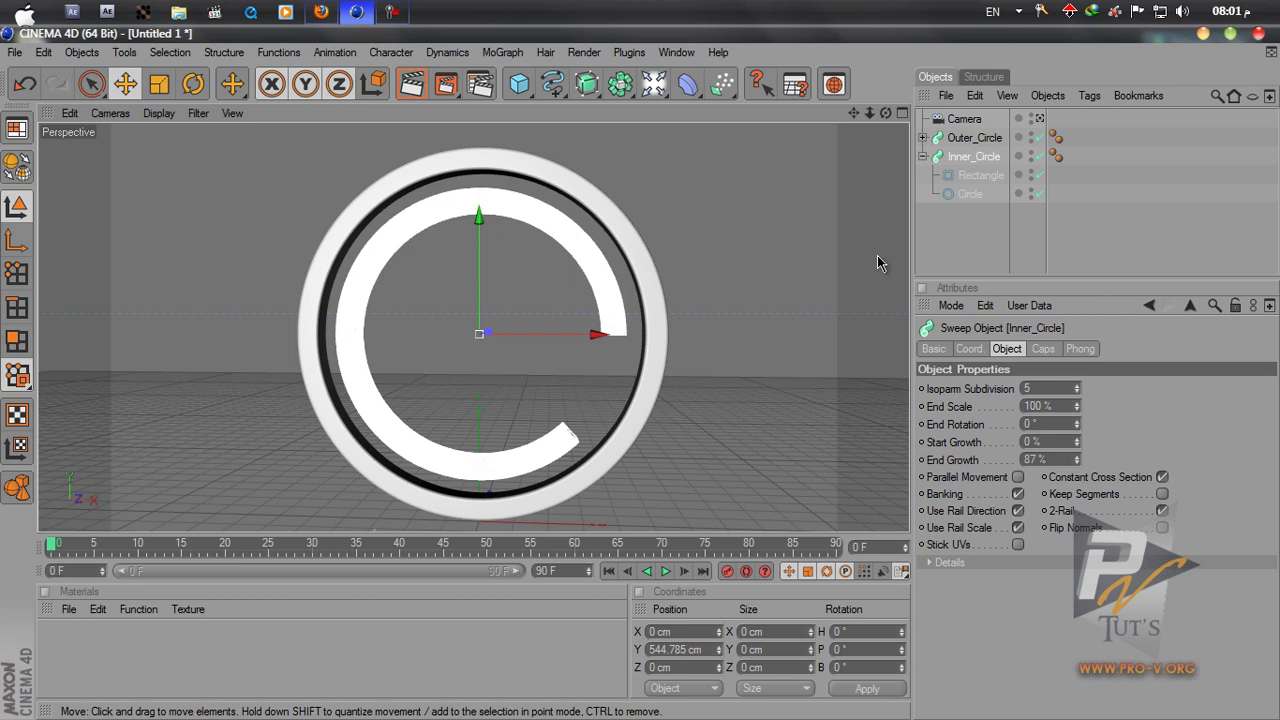
# Step: Rotate Inner_Circle's circle spline in the ring plane to a bank of -90°
pyautogui.click(967, 195)
pyautogui.click(966, 157)
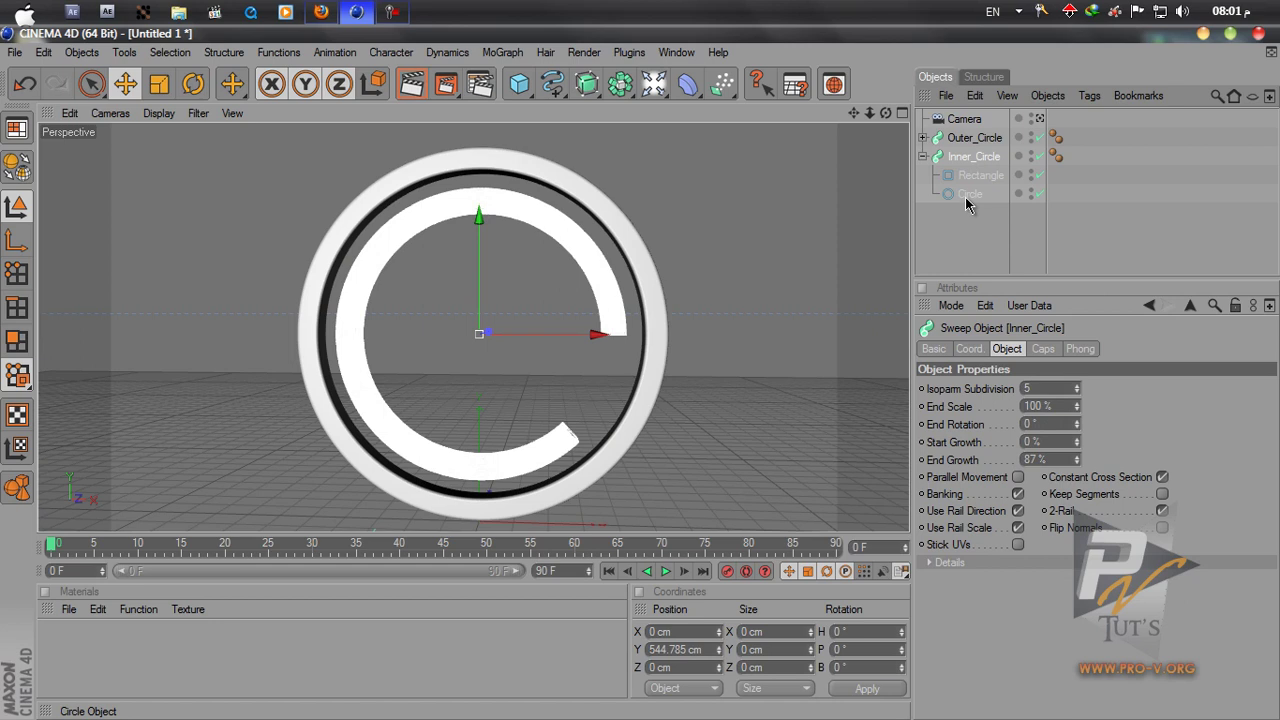
pyautogui.click(966, 196)
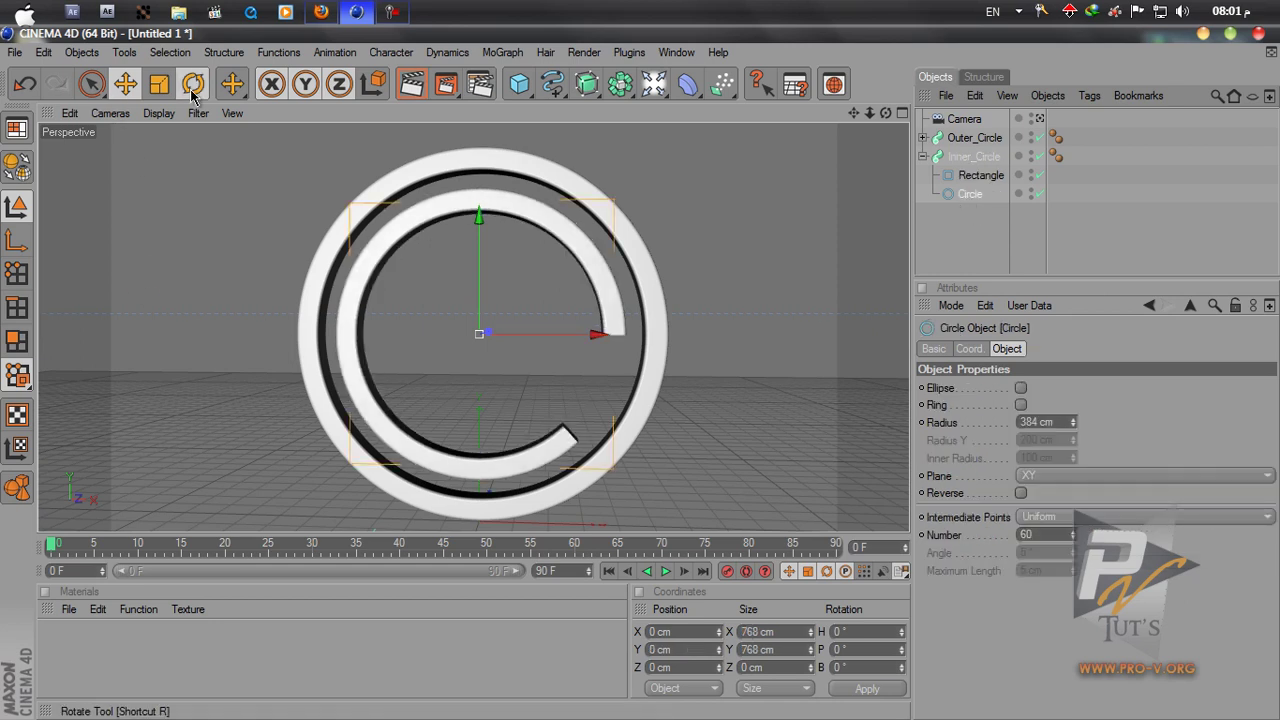
pyautogui.click(192, 86)
pyautogui.moveTo(509, 405); pyautogui.dragTo(552, 298)
# Step: Set Inner_Circle's End Growth to 68% and rotate the whole arc to a bank of -55° so it opens upward
pyautogui.click(972, 156)
pyautogui.moveTo(1078, 462); pyautogui.dragTo(1078, 462)
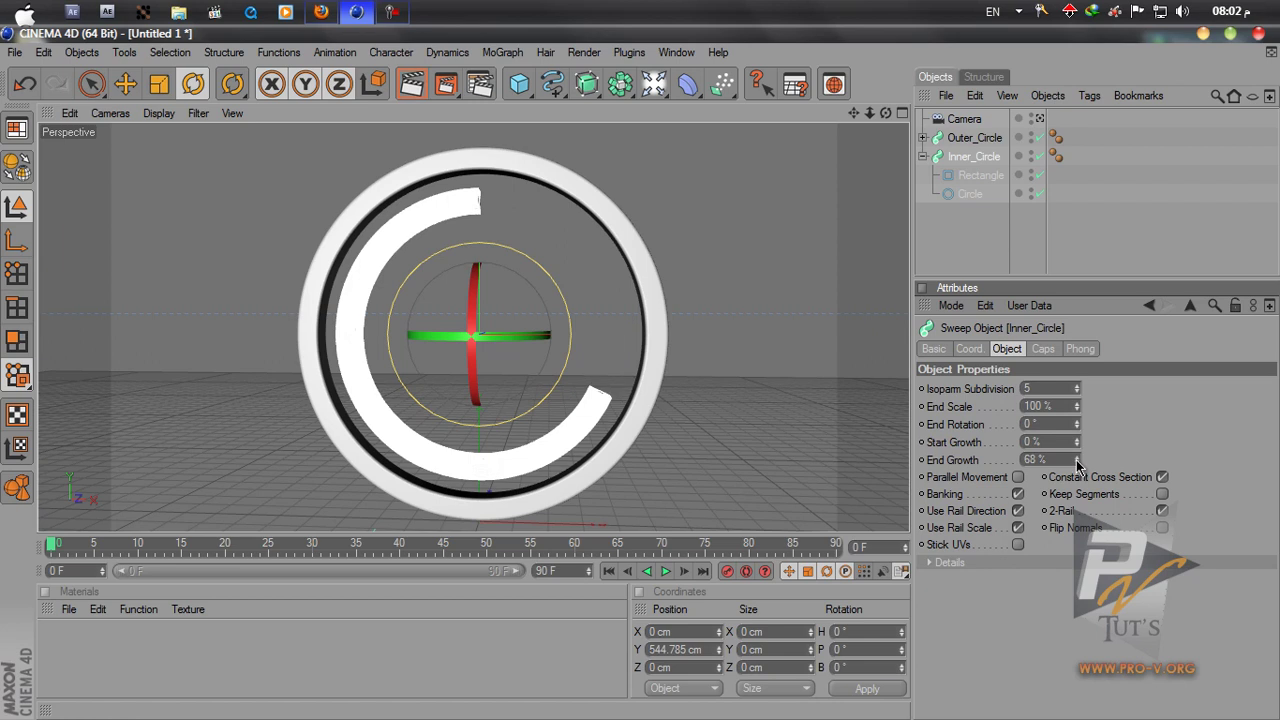
pyautogui.moveTo(557, 394); pyautogui.dragTo(560, 322)
pyautogui.click(860, 276)
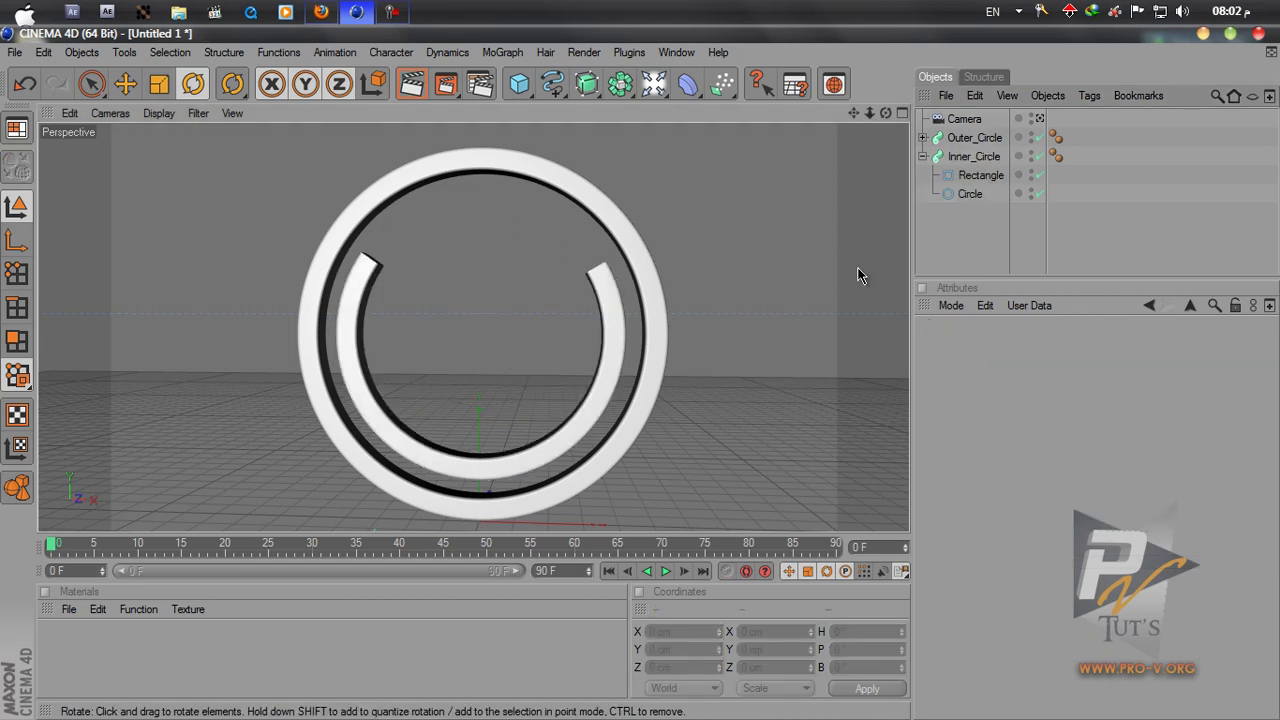
# Step: Rotate Inner_Circle's circle spline slightly to level the two open ends of the arc
pyautogui.click(970, 194)
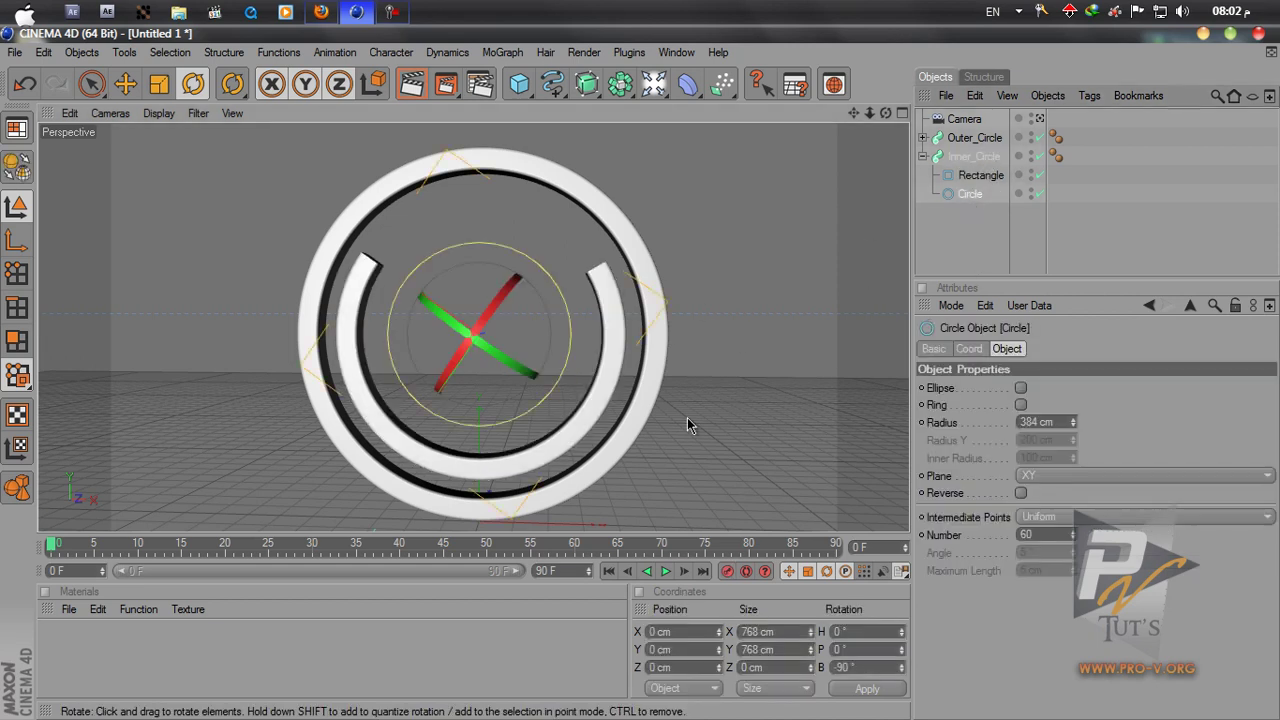
pyautogui.moveTo(546, 354); pyautogui.dragTo(546, 346)
pyautogui.click(876, 289)
pyautogui.click(973, 156)
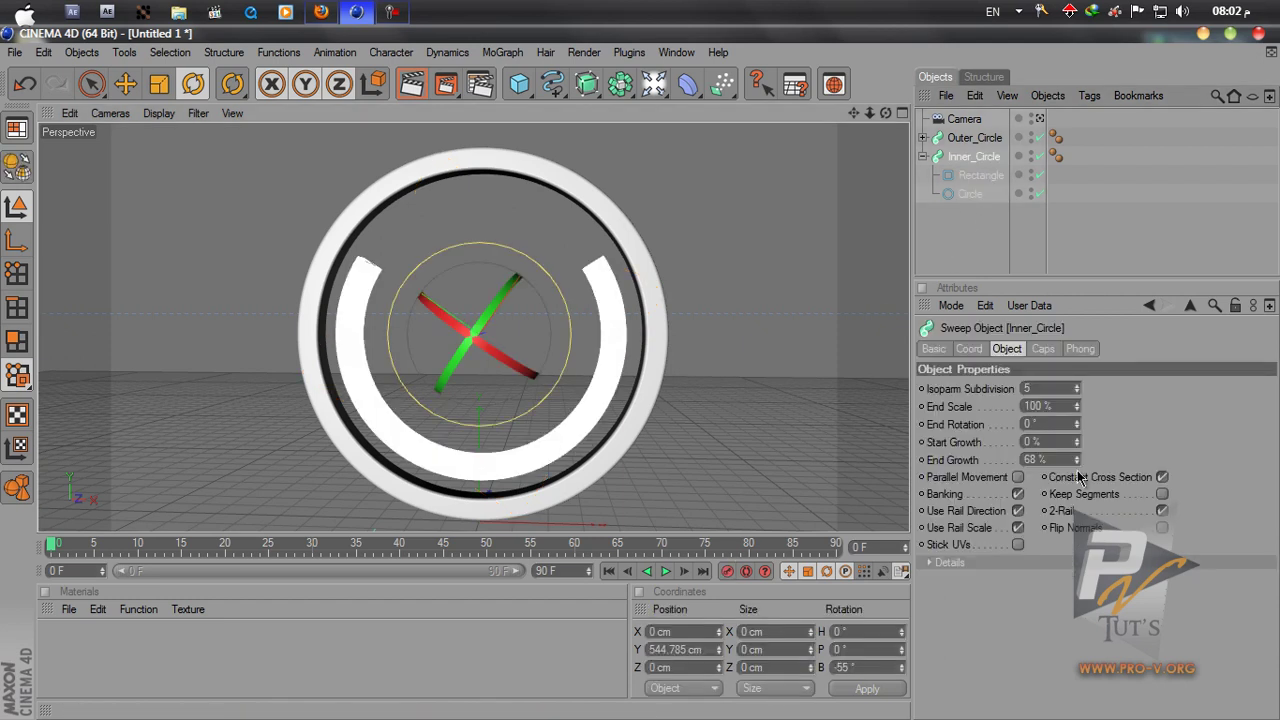
pyautogui.moveTo(1080, 465); pyautogui.dragTo(994, 467)
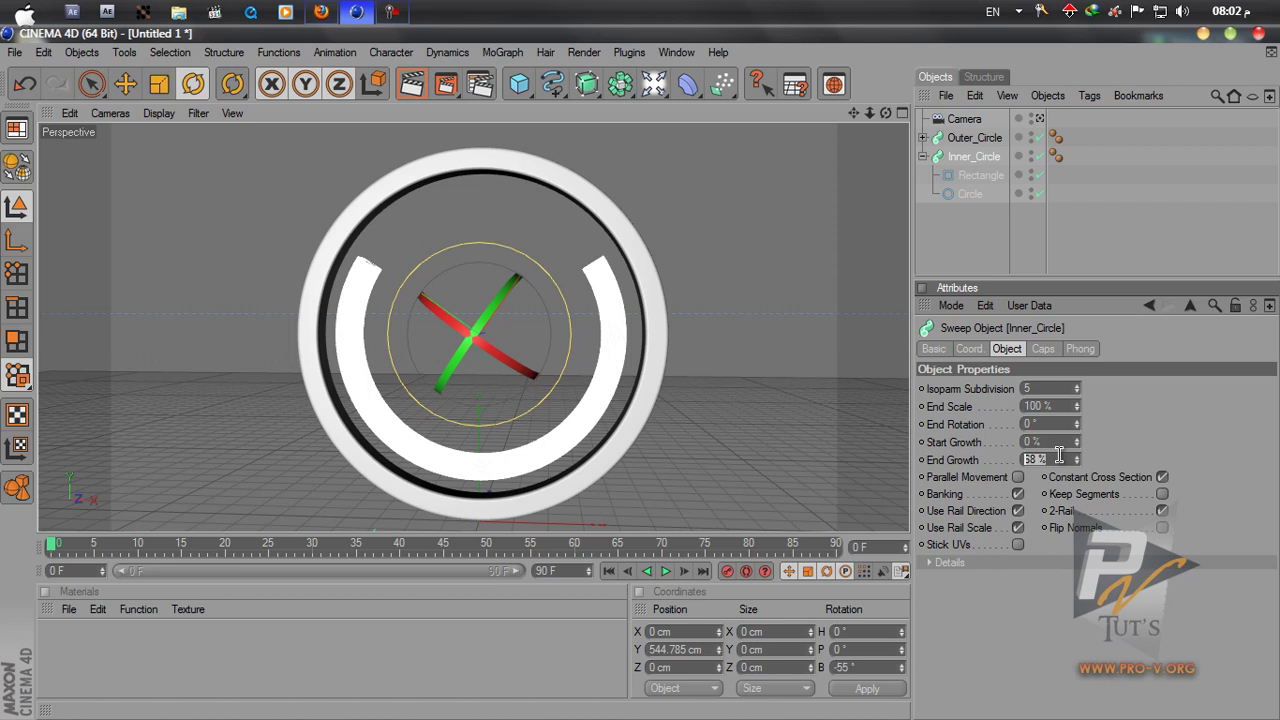
pyautogui.click(836, 316)
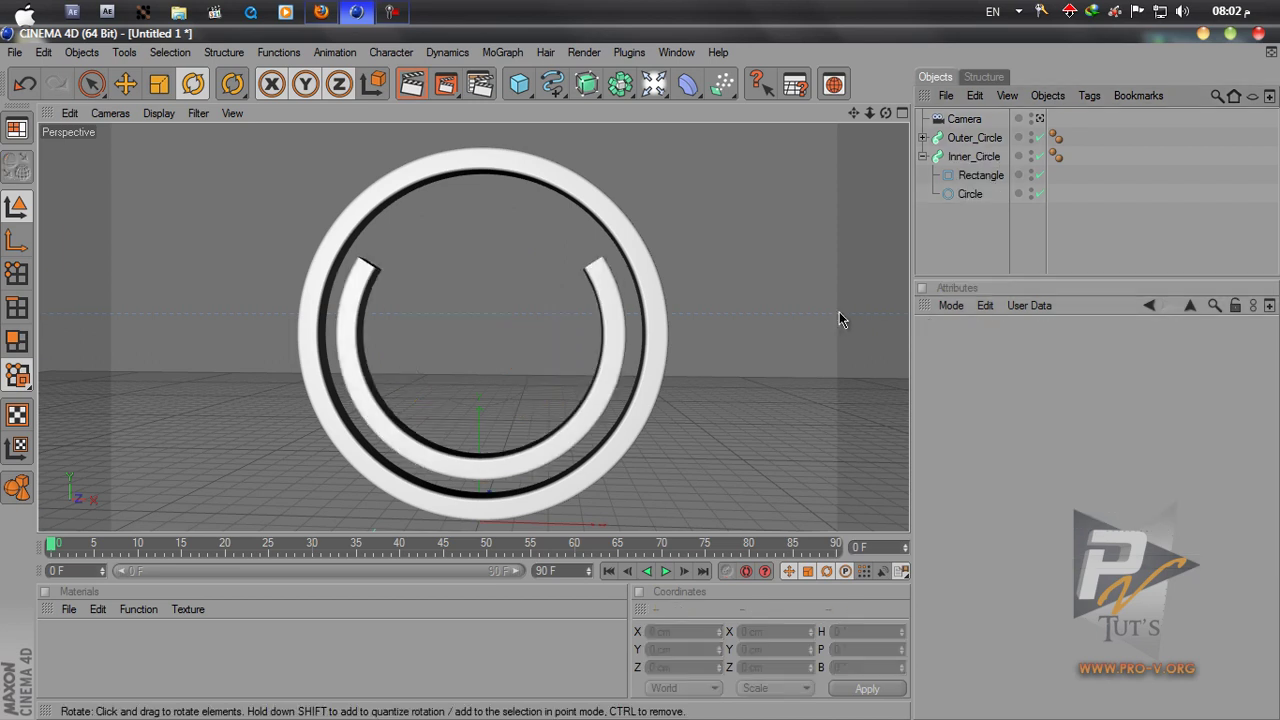
pyautogui.click(657, 309)
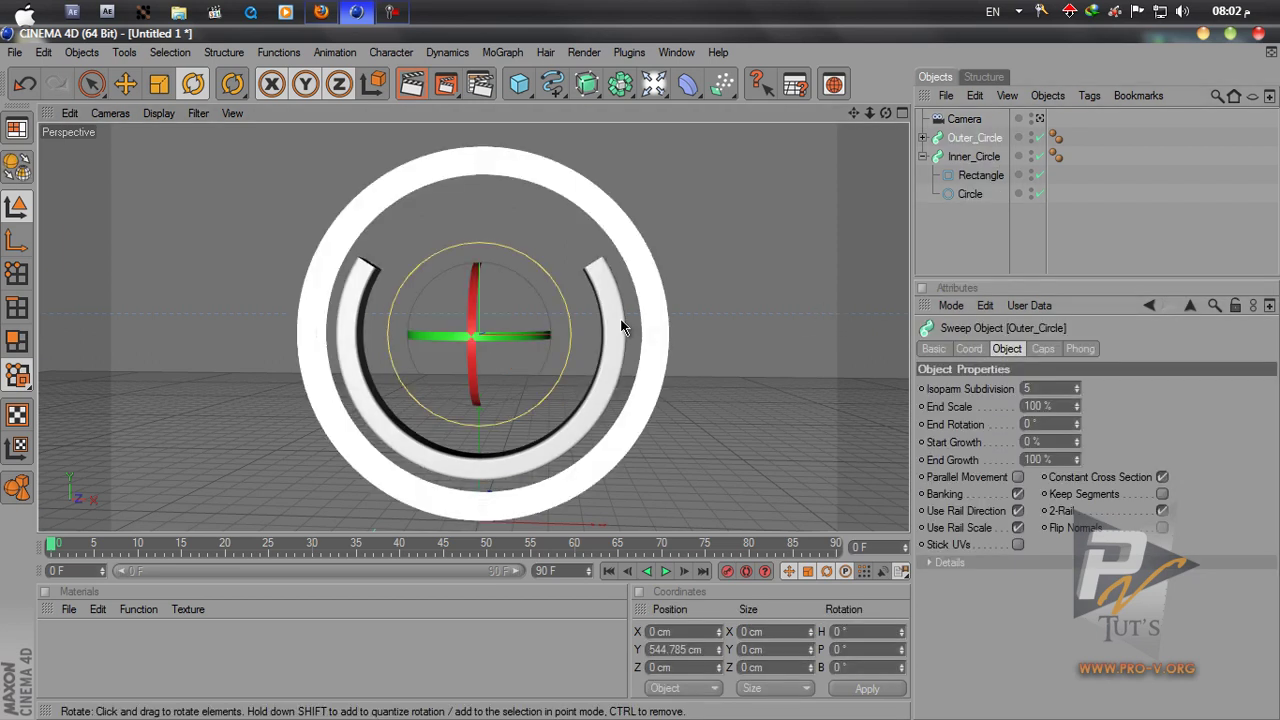
pyautogui.click(620, 322)
pyautogui.click(937, 258)
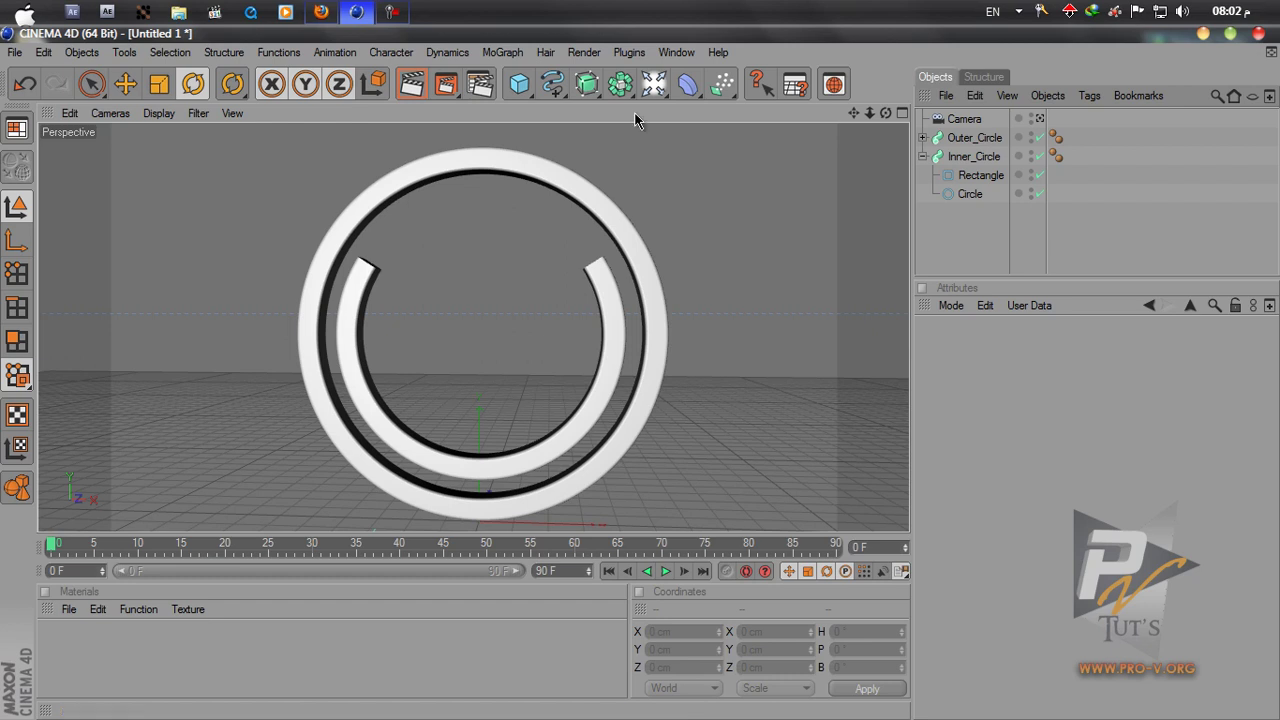
pyautogui.click(587, 84)
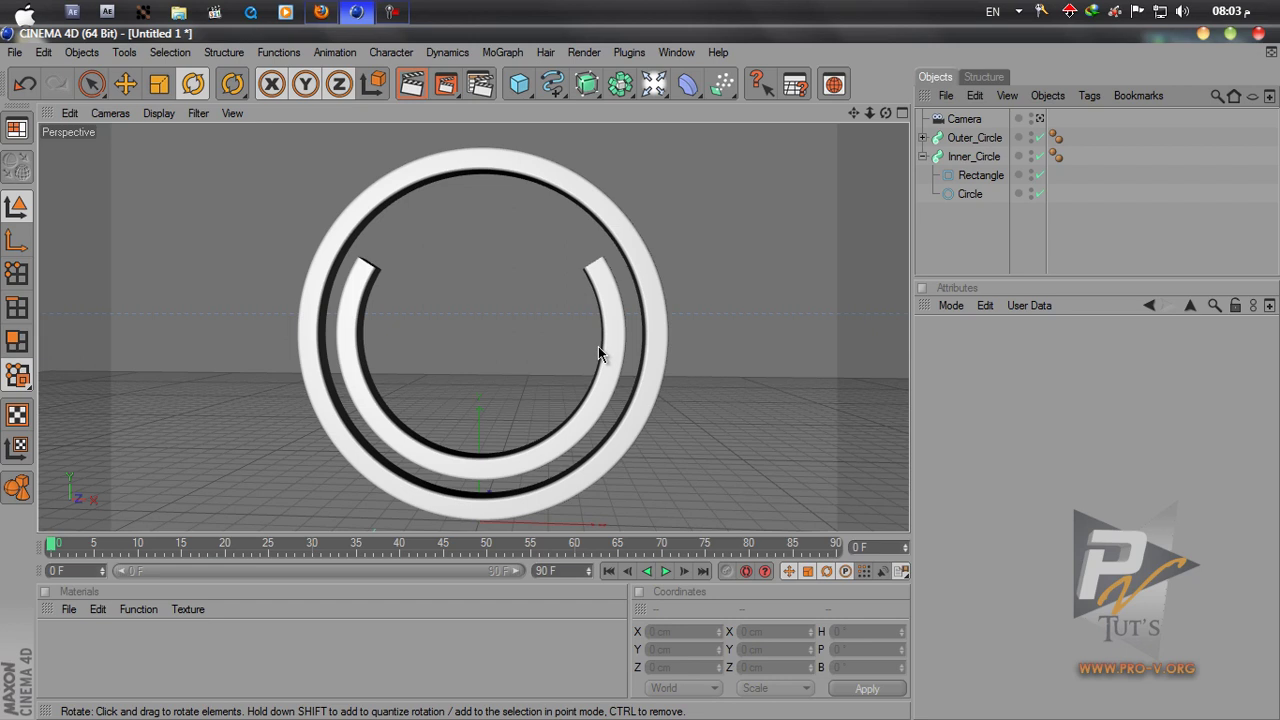
# Step: Add an Oil Tank primitive and raise it to about Y 548 cm, at the center of the rings
pyautogui.click(519, 84)
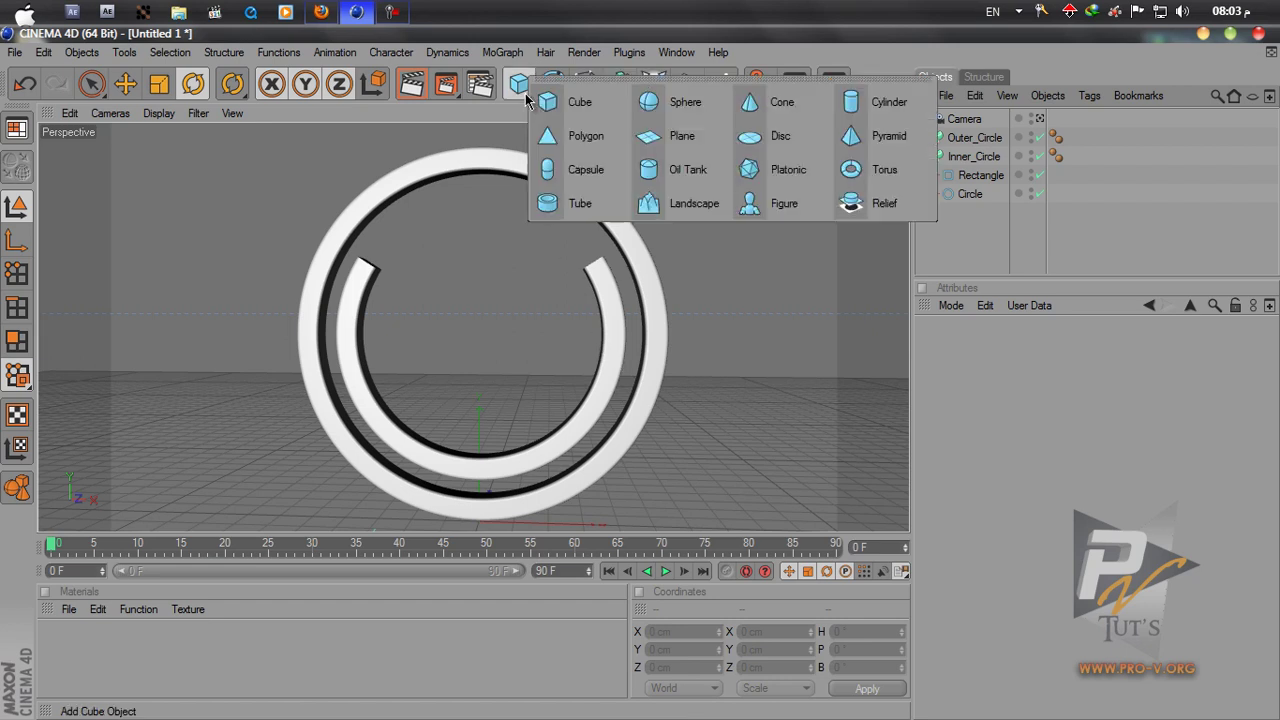
pyautogui.click(661, 173)
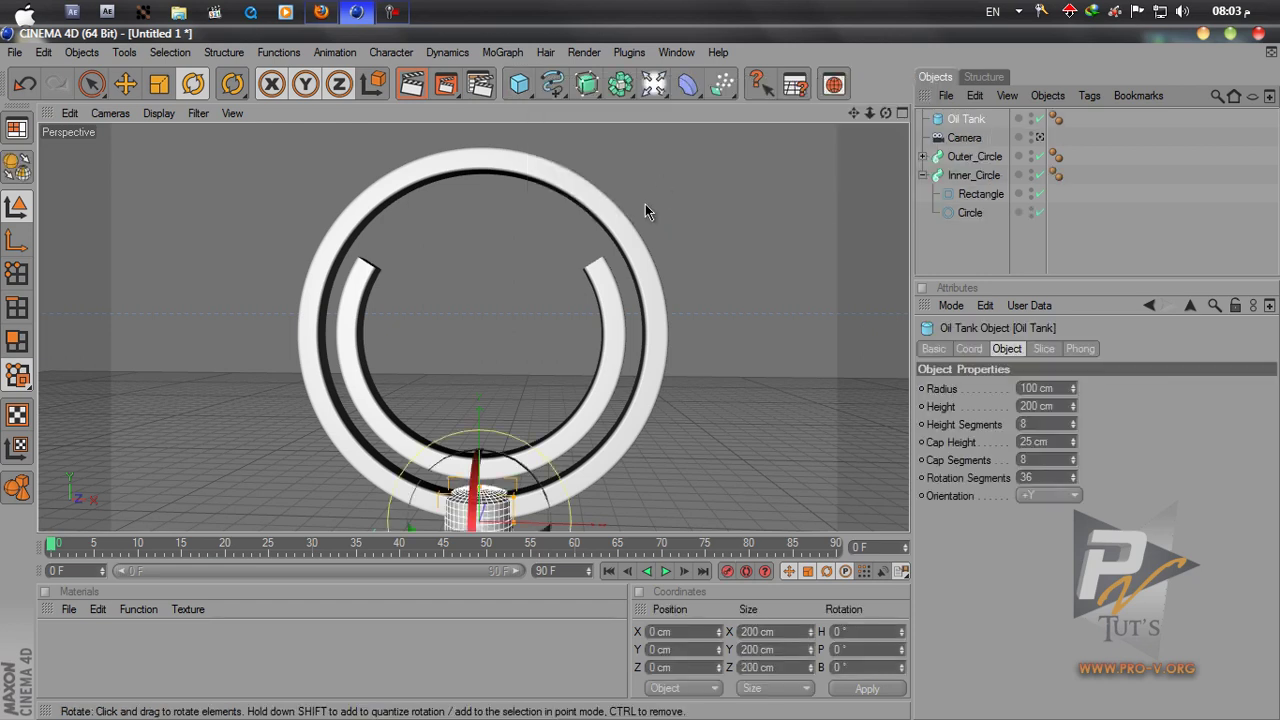
pyautogui.click(125, 84)
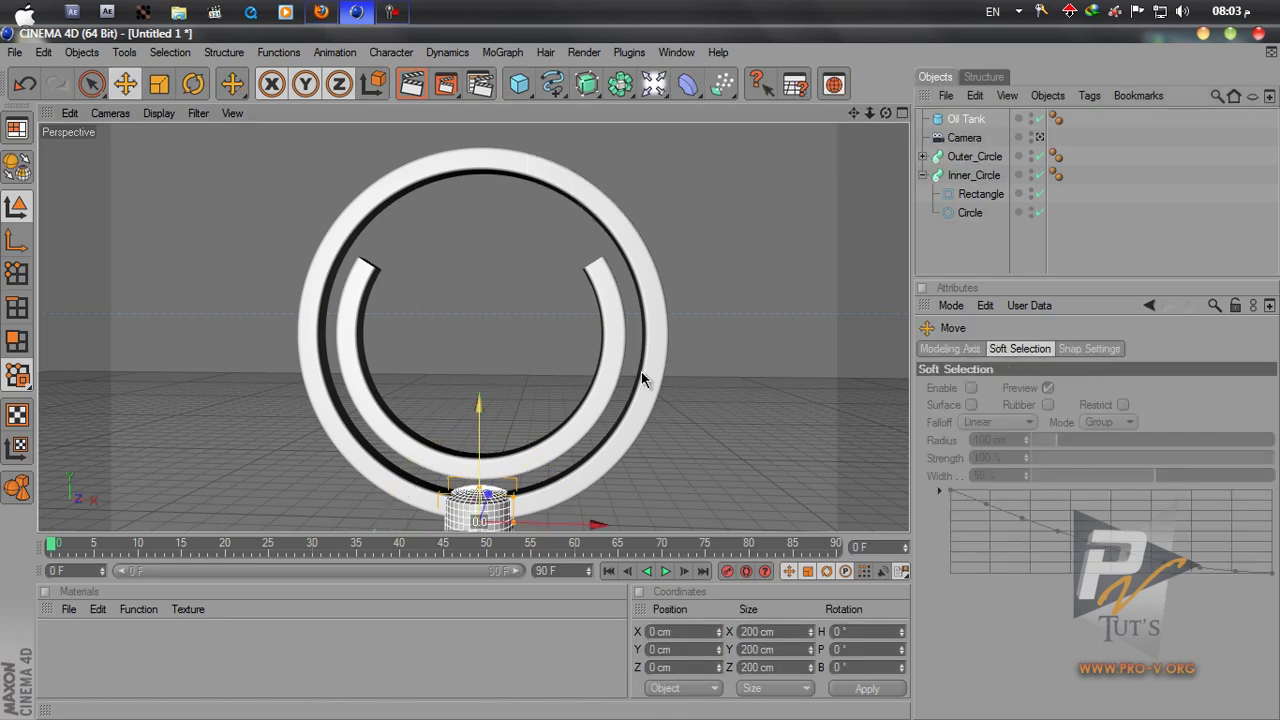
pyautogui.moveTo(479, 405); pyautogui.dragTo(639, 369)
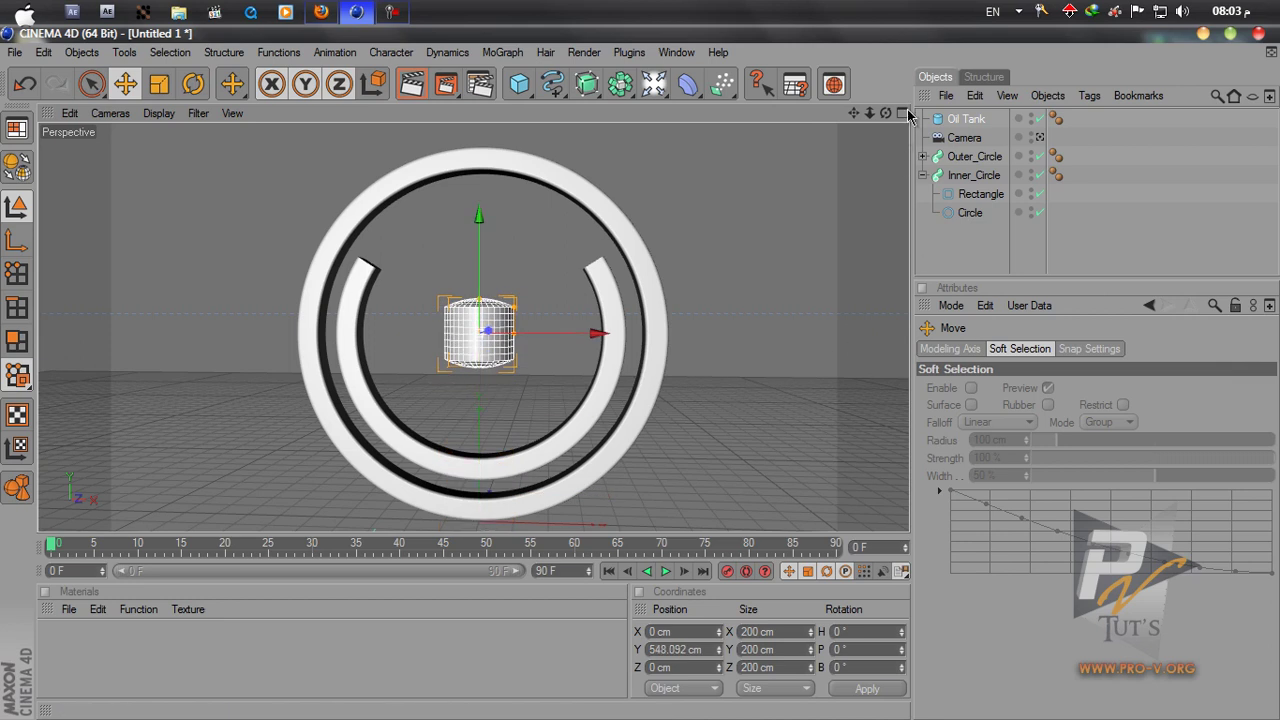
# Step: Raise the Oil Tank to about Y 598 cm in the front view
pyautogui.middleClick(800, 237)
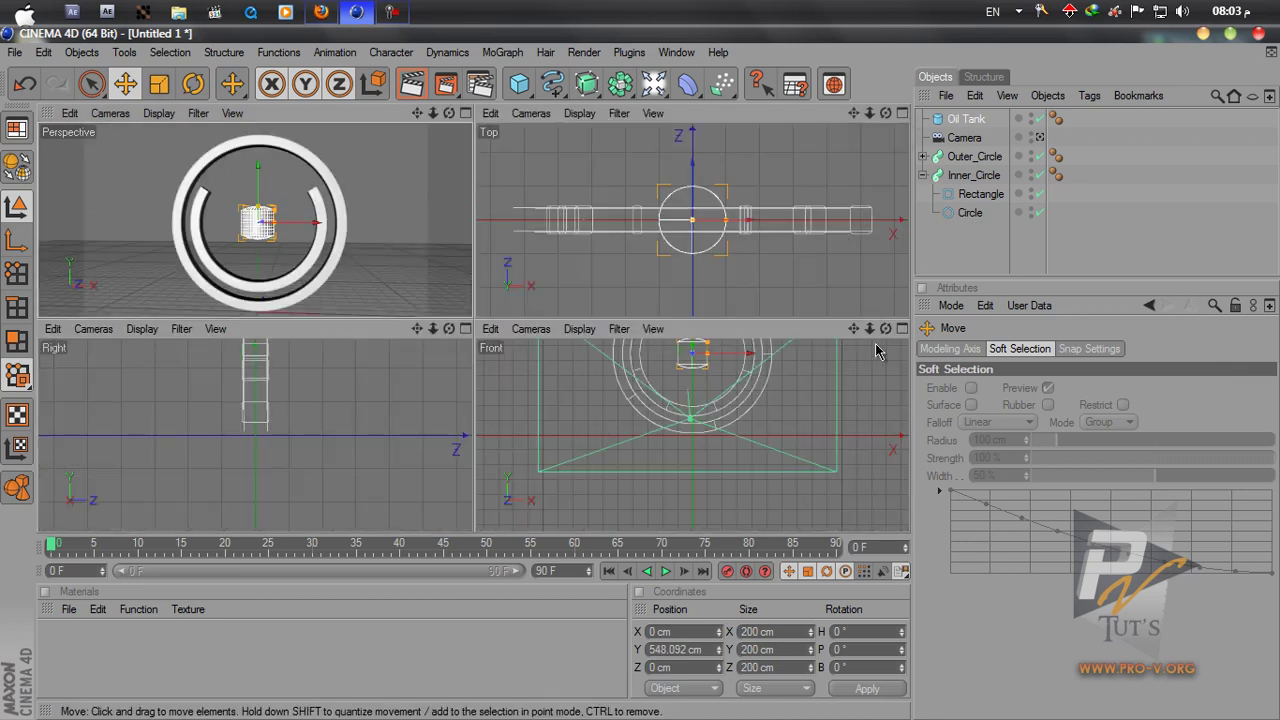
pyautogui.moveTo(859, 332); pyautogui.dragTo(854, 406)
pyautogui.moveTo(693, 398); pyautogui.dragTo(643, 375)
pyautogui.moveTo(417, 328); pyautogui.dragTo(473, 374)
pyautogui.click(467, 114)
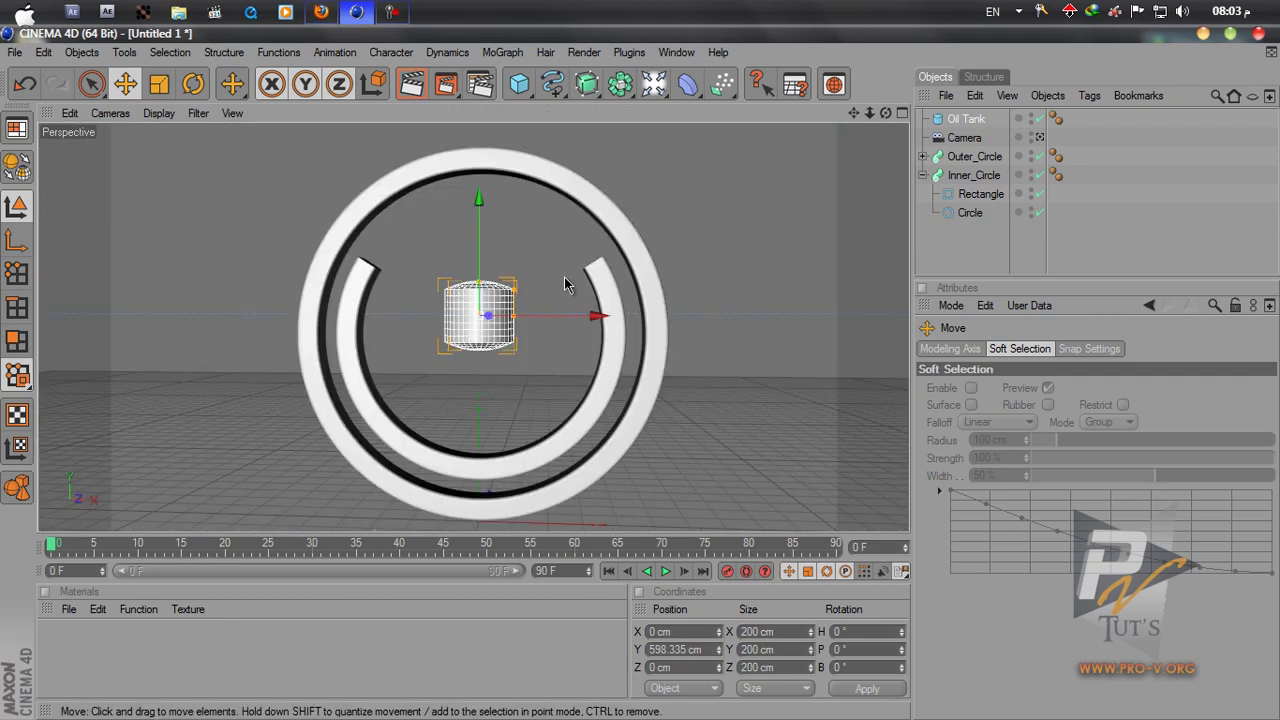
# Step: Rotate the Oil Tank to a pitch of 90° so its round cap faces forward
pyautogui.click(193, 83)
pyautogui.moveTo(476, 258); pyautogui.dragTo(497, 470)
pyautogui.moveTo(885, 113); pyautogui.dragTo(640, 372)
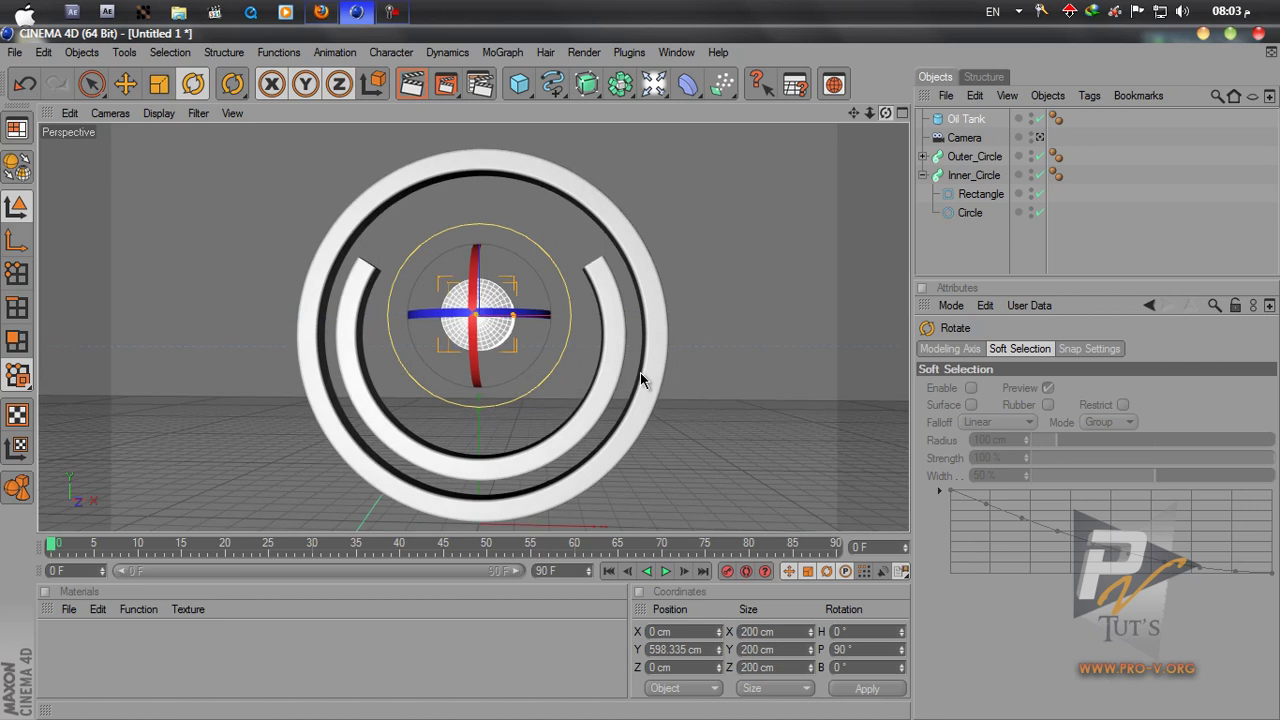
# Step: Set the Oil Tank's radius to 323 cm and move it to about Y 544 cm so it fills the inner arc
pyautogui.click(966, 118)
pyautogui.moveTo(1073, 389)
pyautogui.mouseDown()
pyautogui.moveTo(1086, 367)
pyautogui.moveTo(1074, 393)
pyautogui.mouseUp()
pyautogui.keyDown('alt'); pyautogui.moveTo(530, 380); pyautogui.dragTo(640, 373); pyautogui.keyUp('alt')
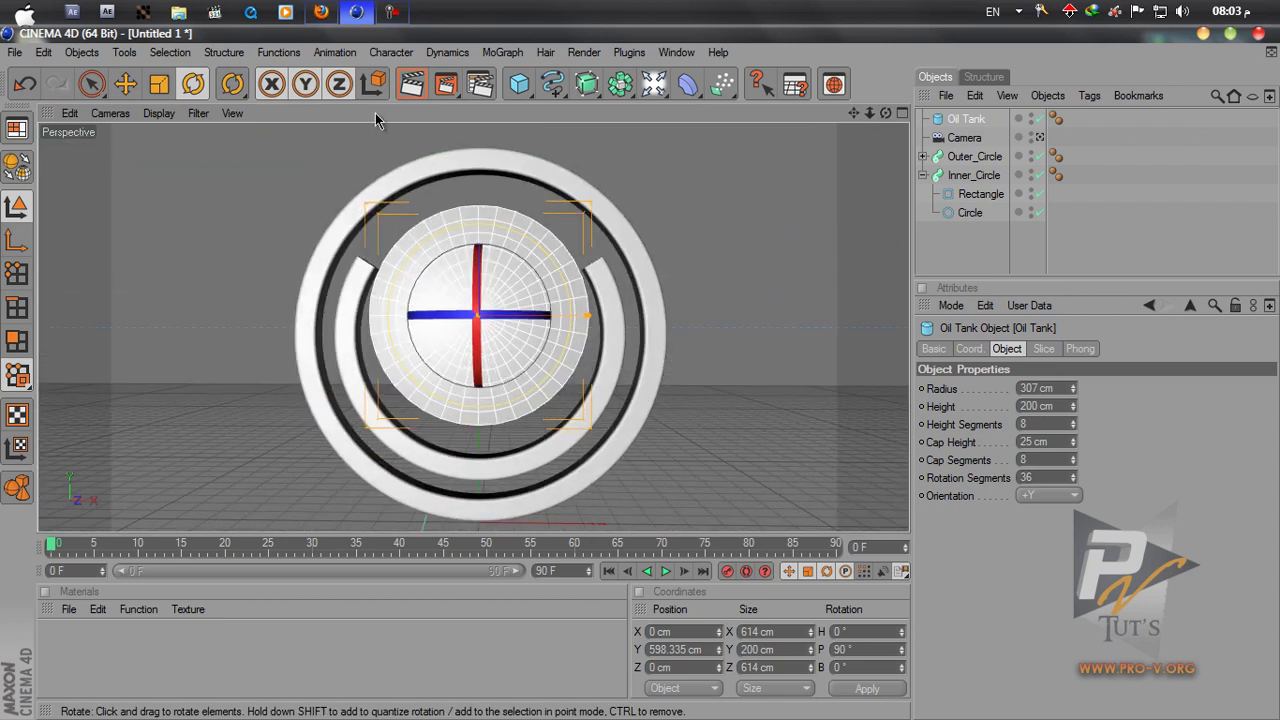
pyautogui.click(125, 84)
pyautogui.moveTo(474, 235); pyautogui.dragTo(643, 372)
pyautogui.click(965, 121)
pyautogui.moveTo(1075, 390); pyautogui.dragTo(1068, 395)
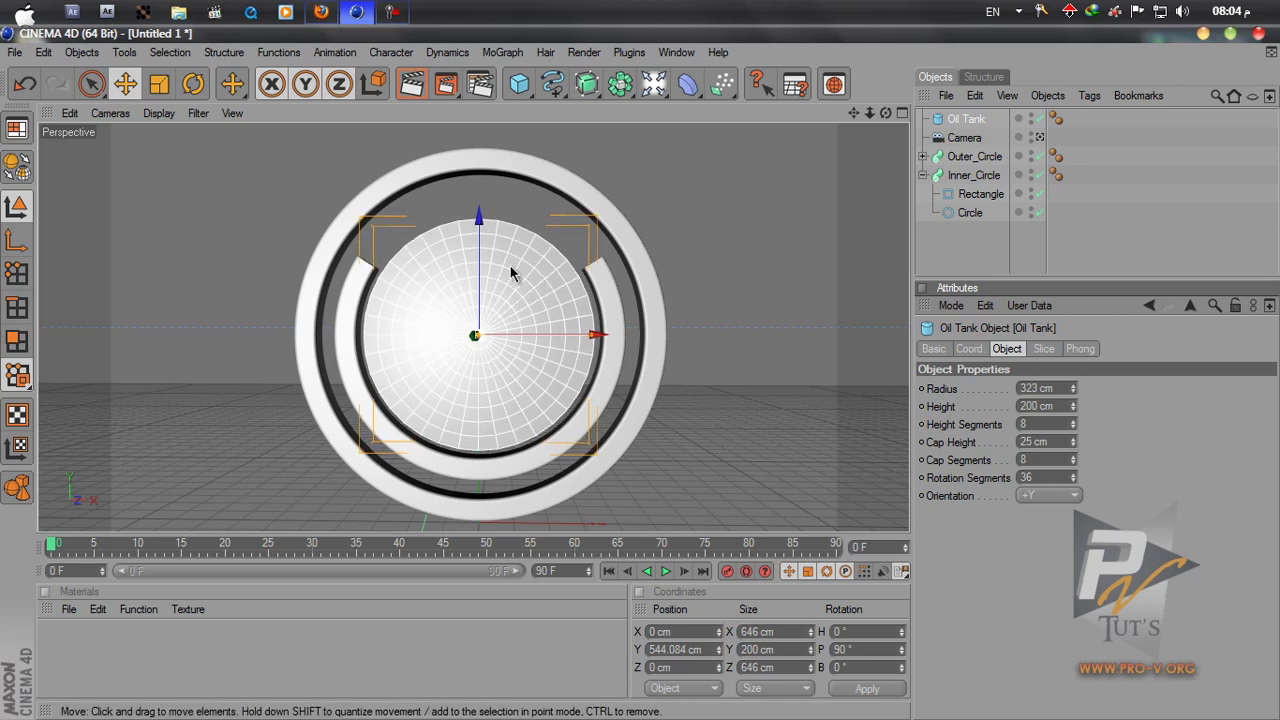
# Step: Center the Oil Tank horizontally inside the rings in the front view, at about X -0.26 cm
pyautogui.moveTo(641, 379); pyautogui.dragTo(641, 379)
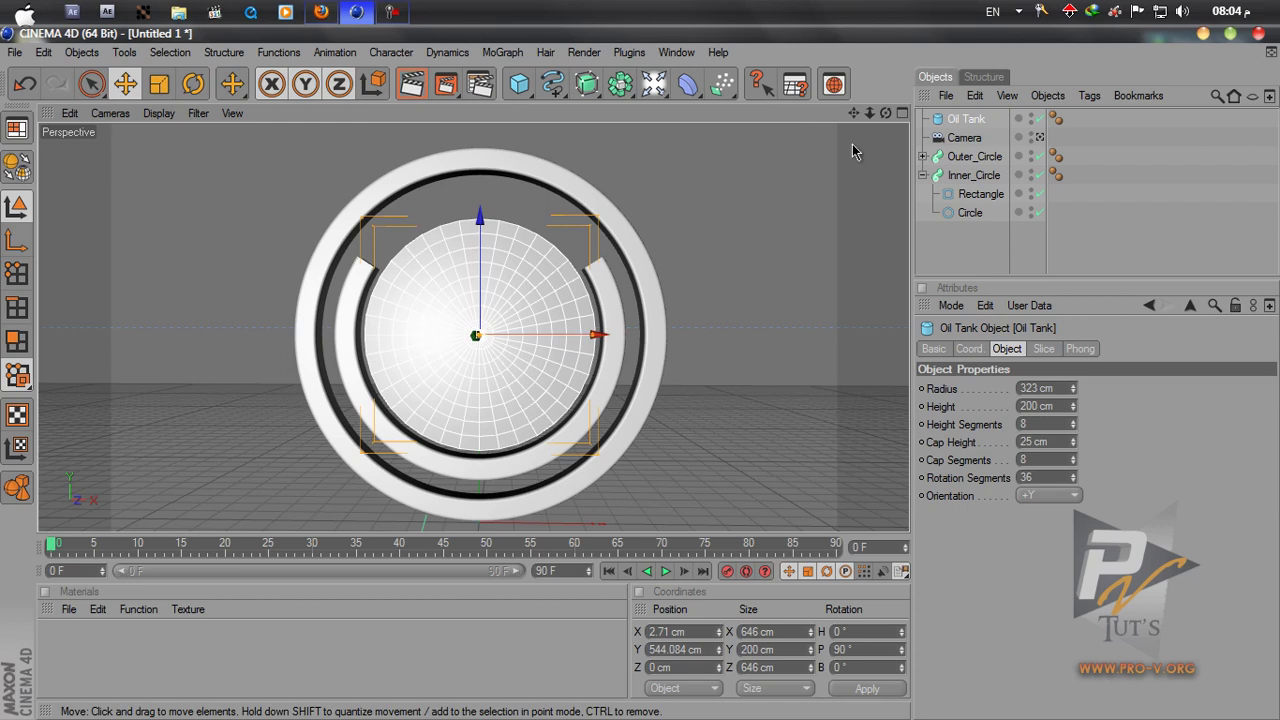
pyautogui.click(900, 113)
pyautogui.click(902, 328)
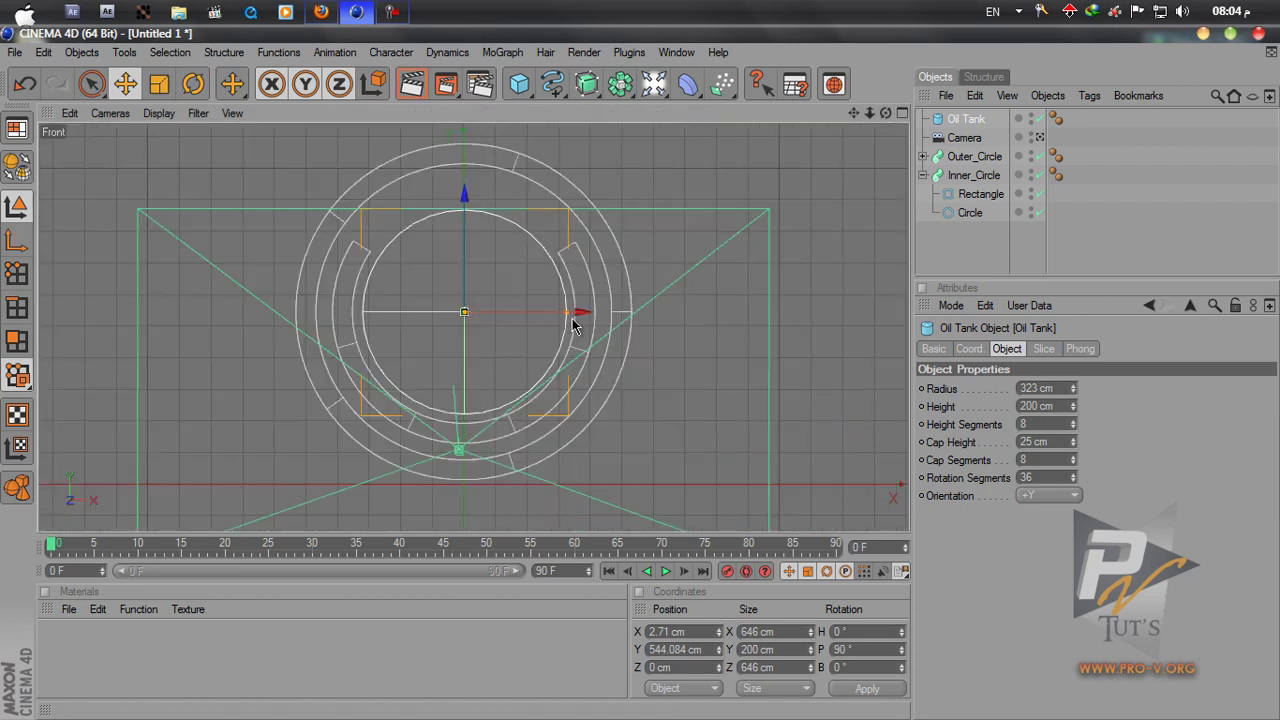
pyautogui.moveTo(580, 315); pyautogui.dragTo(639, 372)
pyautogui.click(904, 114)
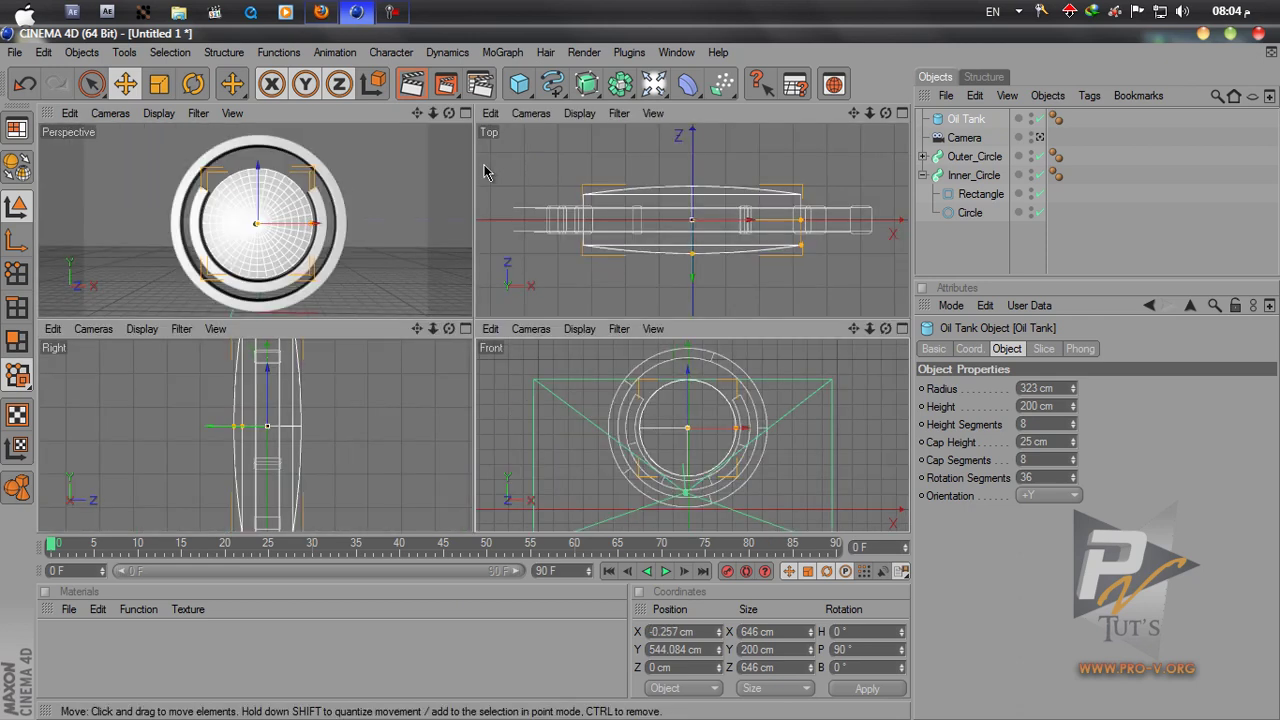
pyautogui.click(465, 114)
# Step: Reduce the Oil Tank's height to 73 cm to make it a thin disc
pyautogui.moveTo(883, 114); pyautogui.dragTo(421, 270)
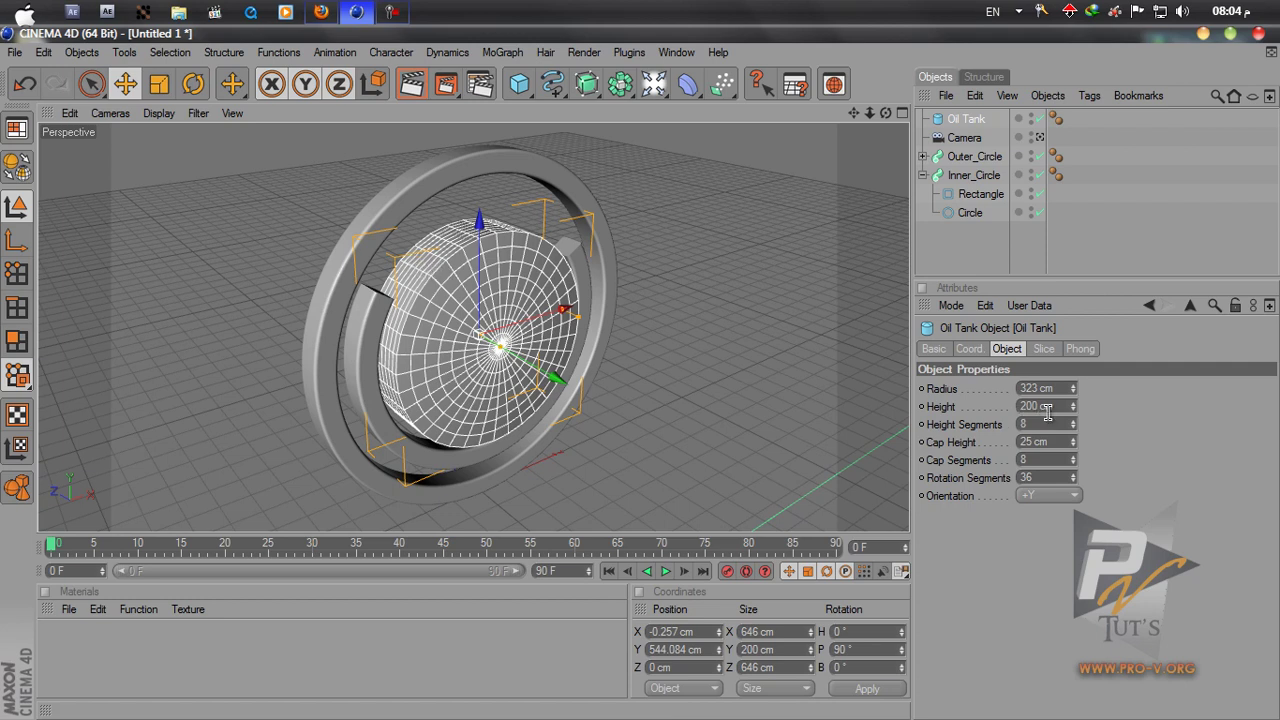
pyautogui.moveTo(1073, 410); pyautogui.dragTo(1073, 410)
pyautogui.scroll(6, 746, 300)
pyautogui.moveTo(855, 114); pyautogui.dragTo(640, 372)
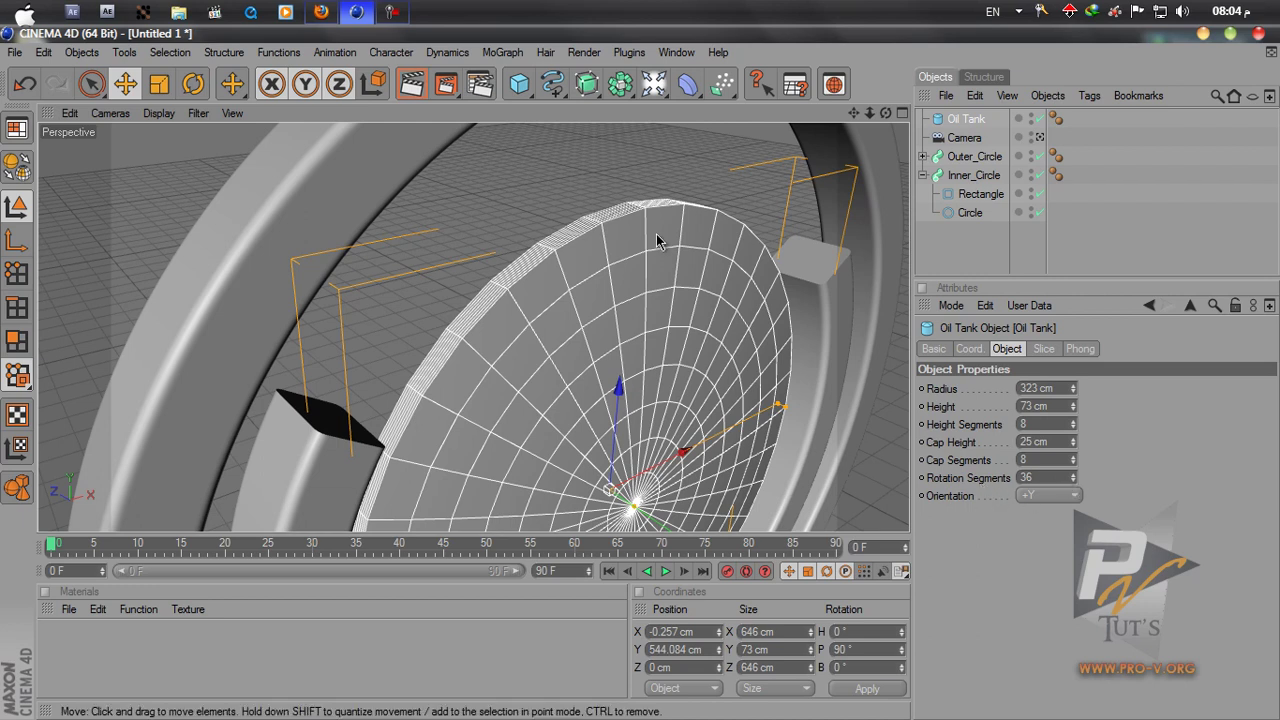
# Step: Try a higher number of Rotation Segments on the Oil Tank, and reset the value to its default
pyautogui.click(1073, 475)
pyautogui.click(1073, 475)
pyautogui.moveTo(1075, 481); pyautogui.dragTo(1000, 470)
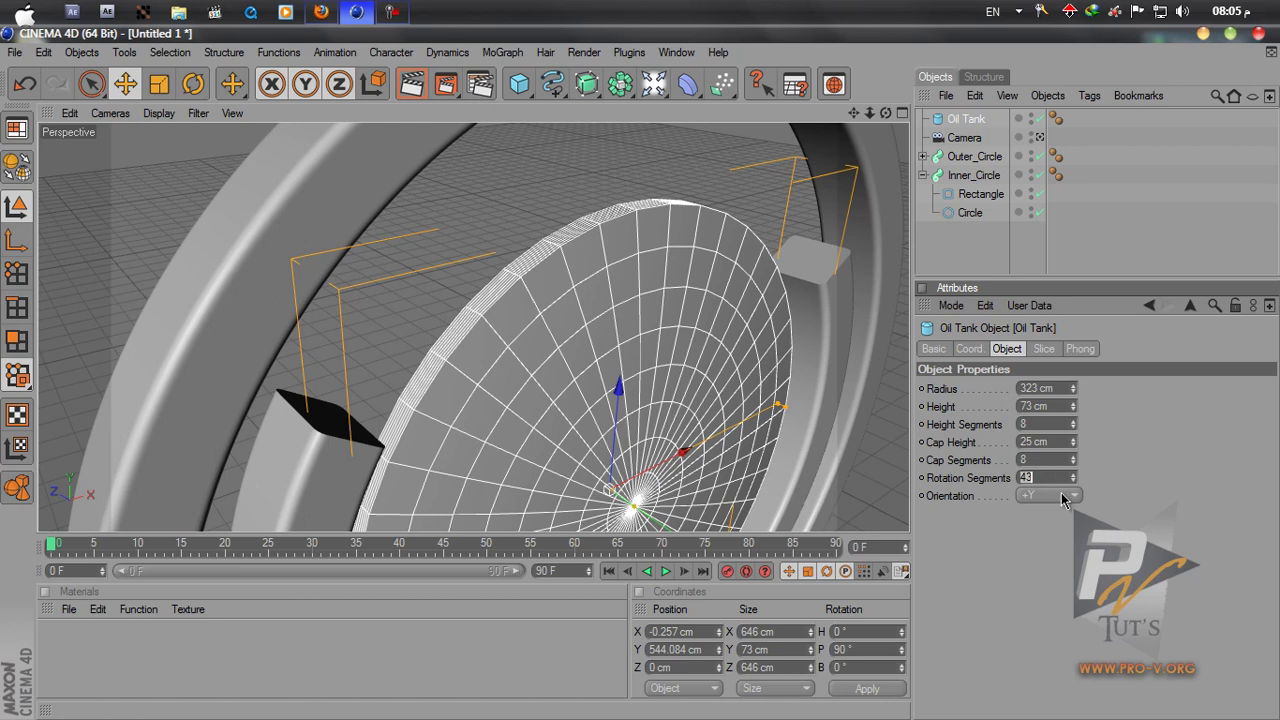
pyautogui.rightClick(978, 480)
pyautogui.click(1028, 522)
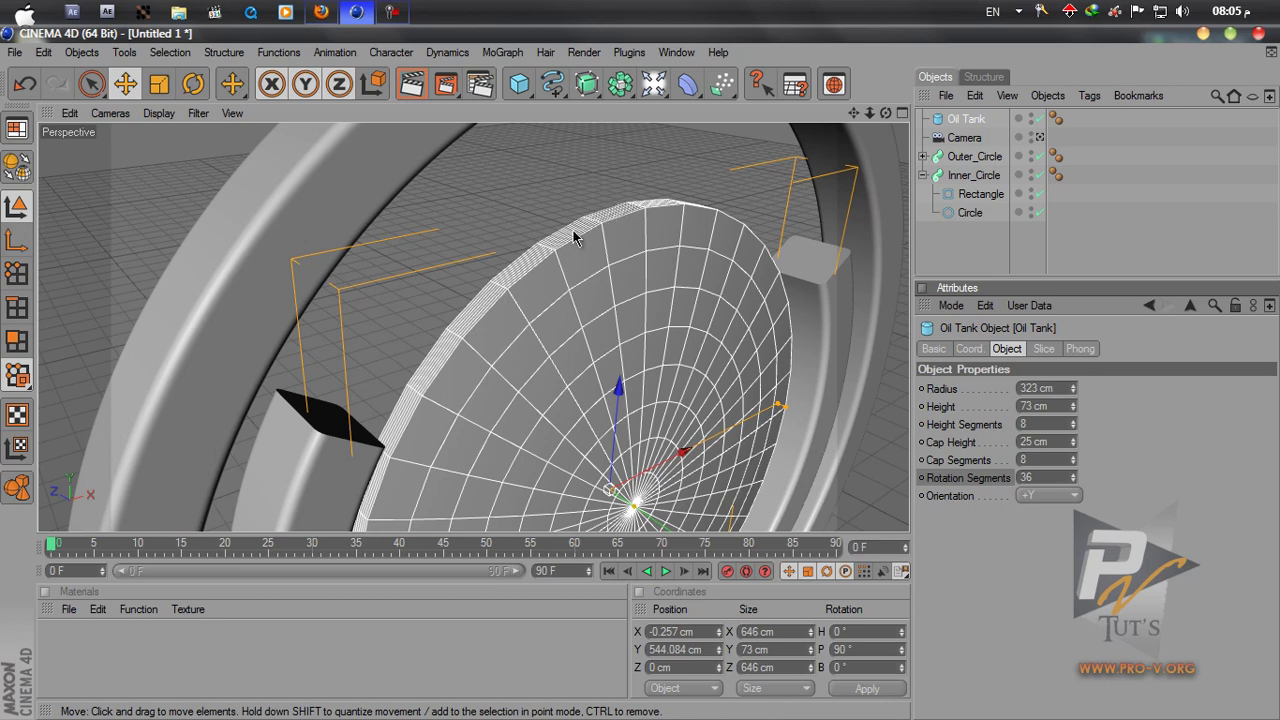
# Step: Reduce the Oil Tank's Height Segments to 4
pyautogui.click(922, 262)
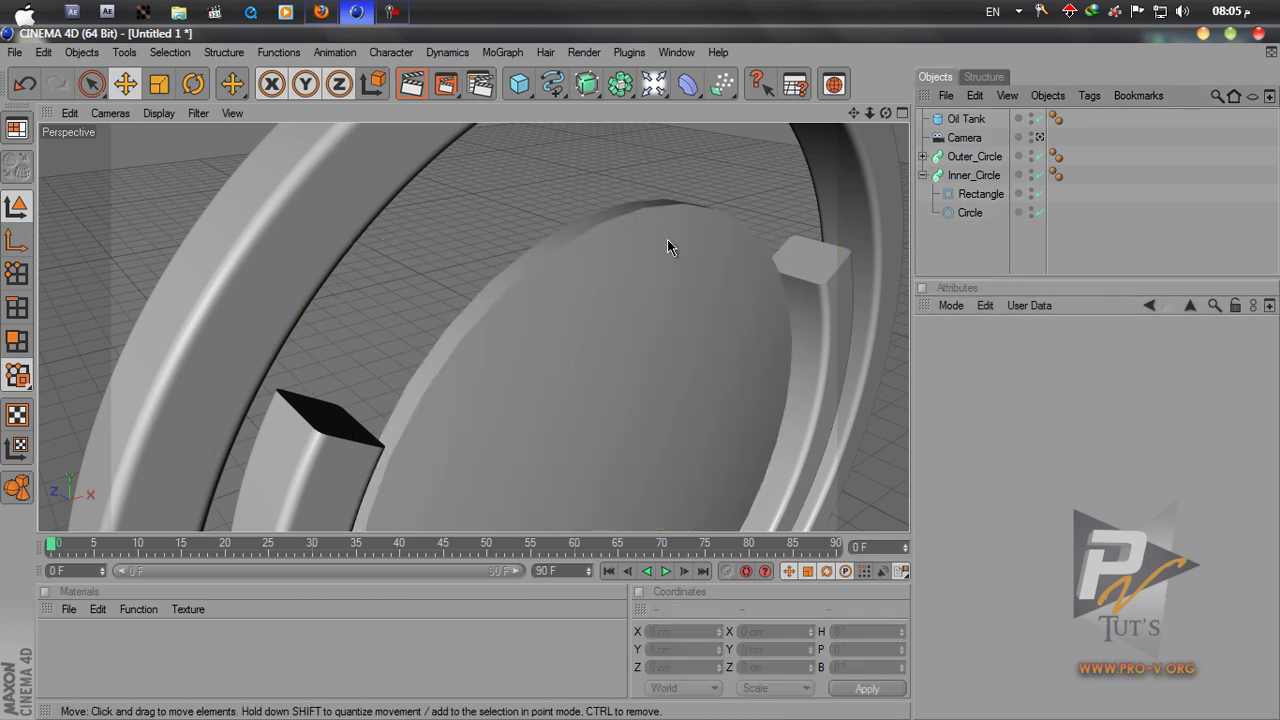
pyautogui.click(611, 218)
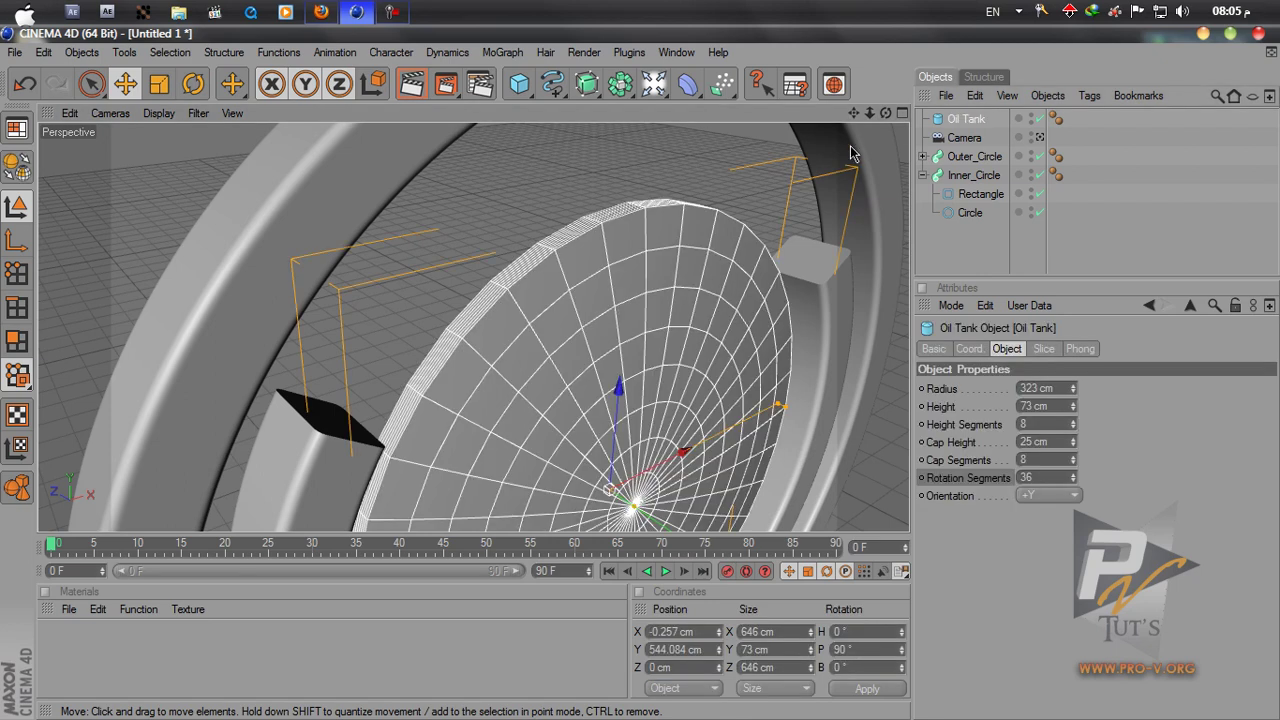
pyautogui.moveTo(885, 113); pyautogui.dragTo(641, 380)
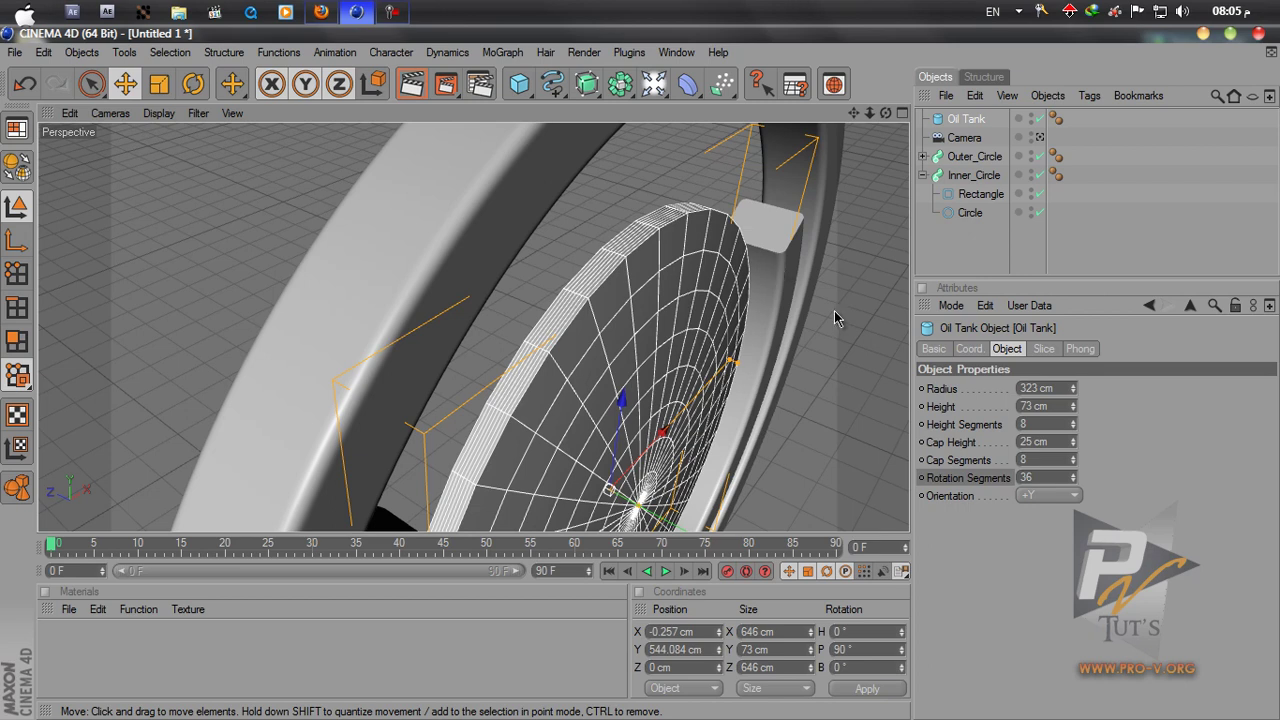
pyautogui.click(956, 425)
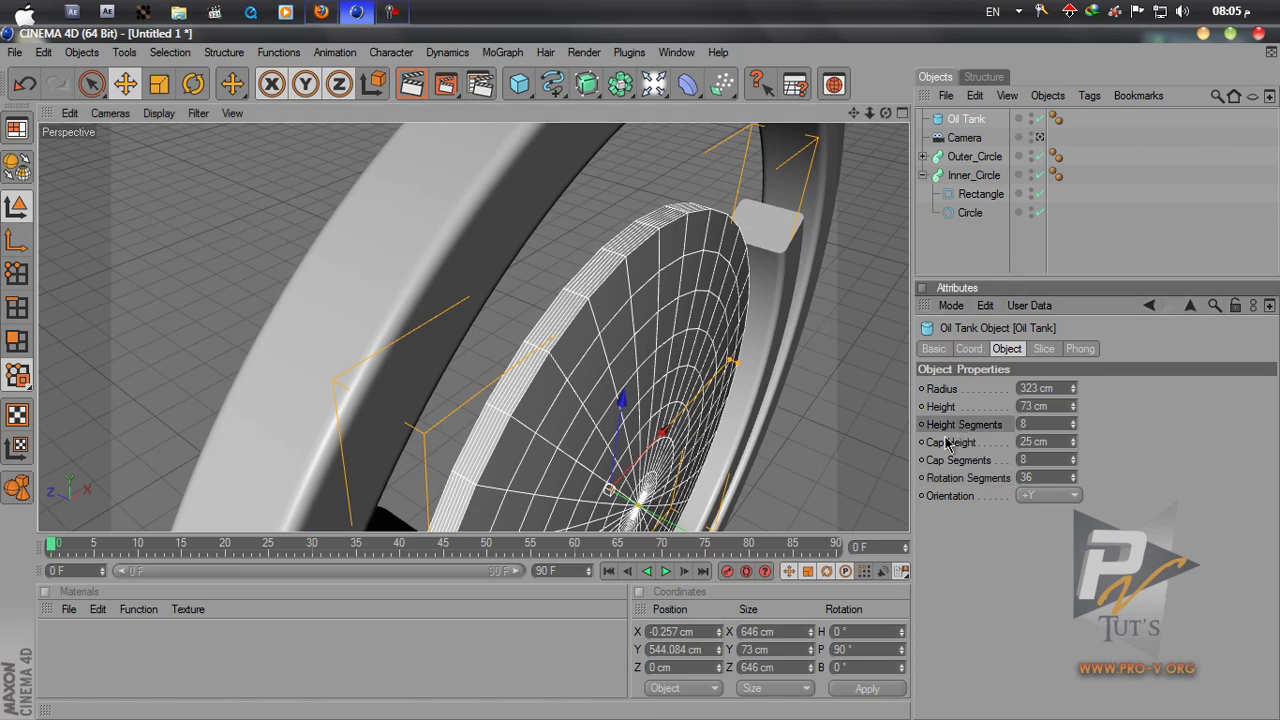
pyautogui.click(1073, 428)
pyautogui.click(1073, 428)
pyautogui.click(1073, 428)
pyautogui.click(1073, 428)
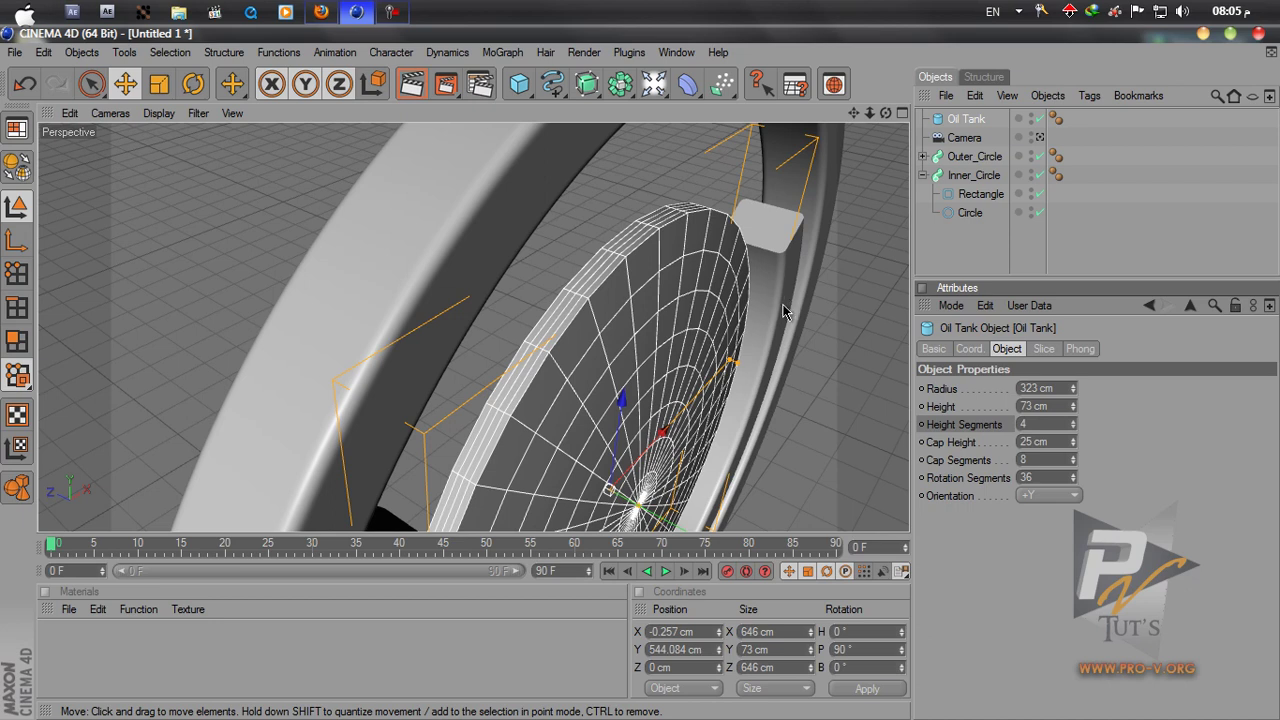
pyautogui.scroll(-6, 787, 305)
pyautogui.moveTo(885, 114); pyautogui.dragTo(640, 396)
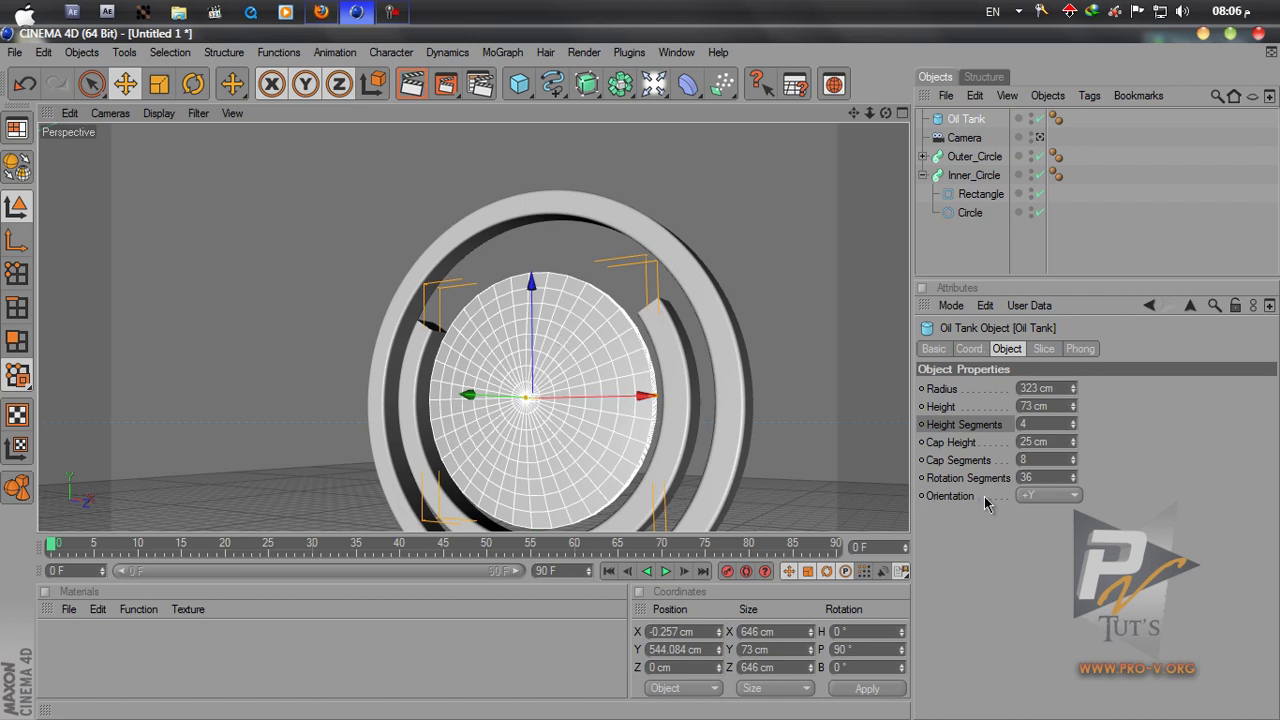
pyautogui.click(1056, 497)
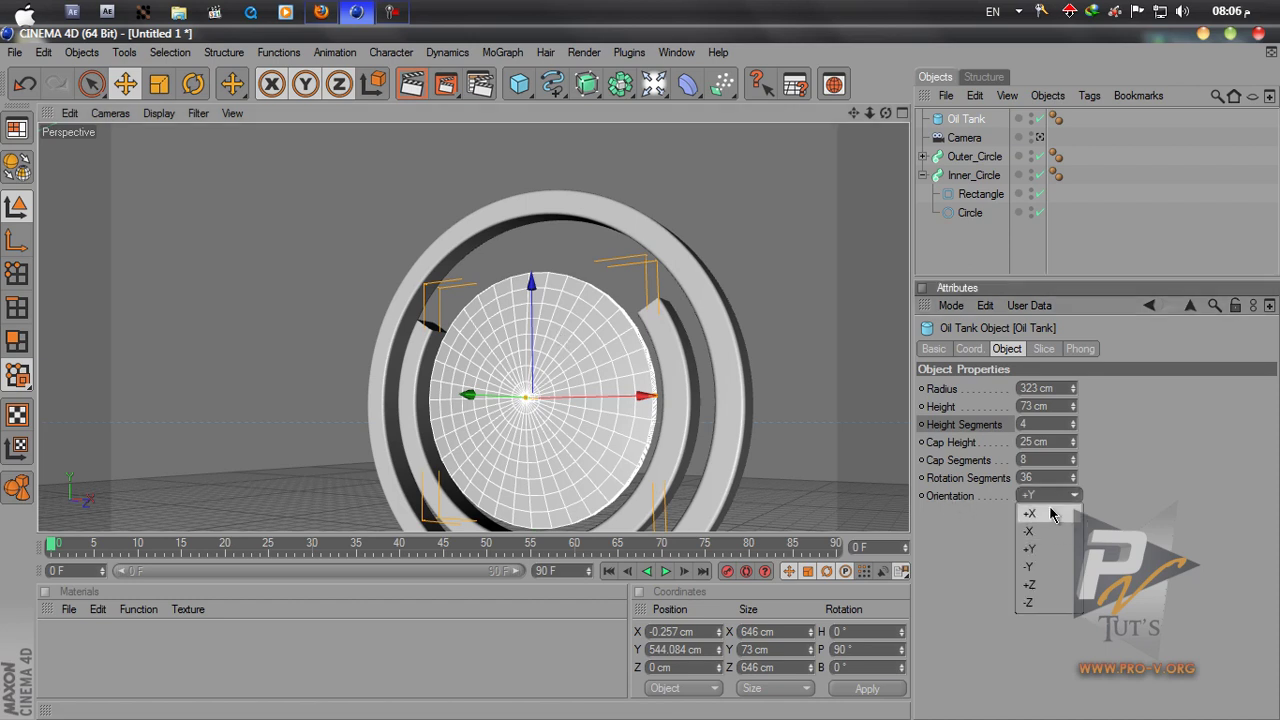
pyautogui.click(1145, 569)
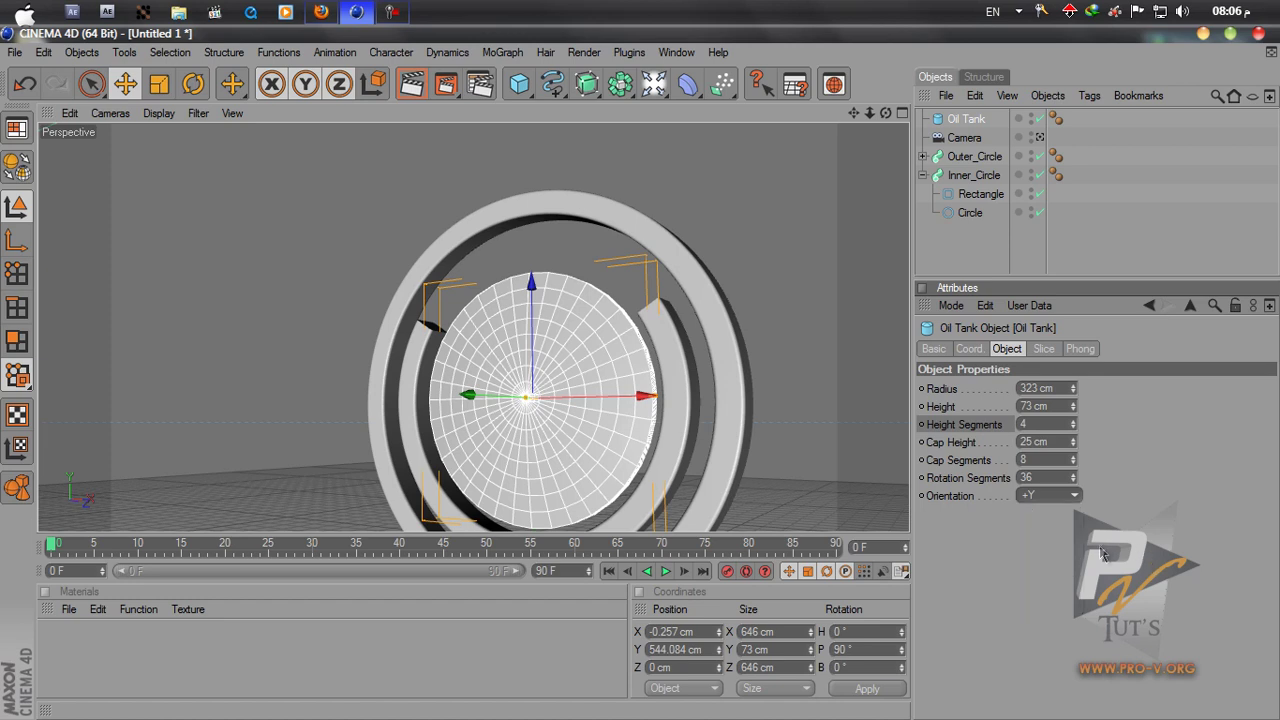
# Step: Convert the Oil Tank primitive into an editable polygon object and bring its segmented rim into close view
pyautogui.moveTo(886, 113); pyautogui.dragTo(853, 150)
pyautogui.scroll(5, 795, 239)
pyautogui.scroll(3, 795, 244)
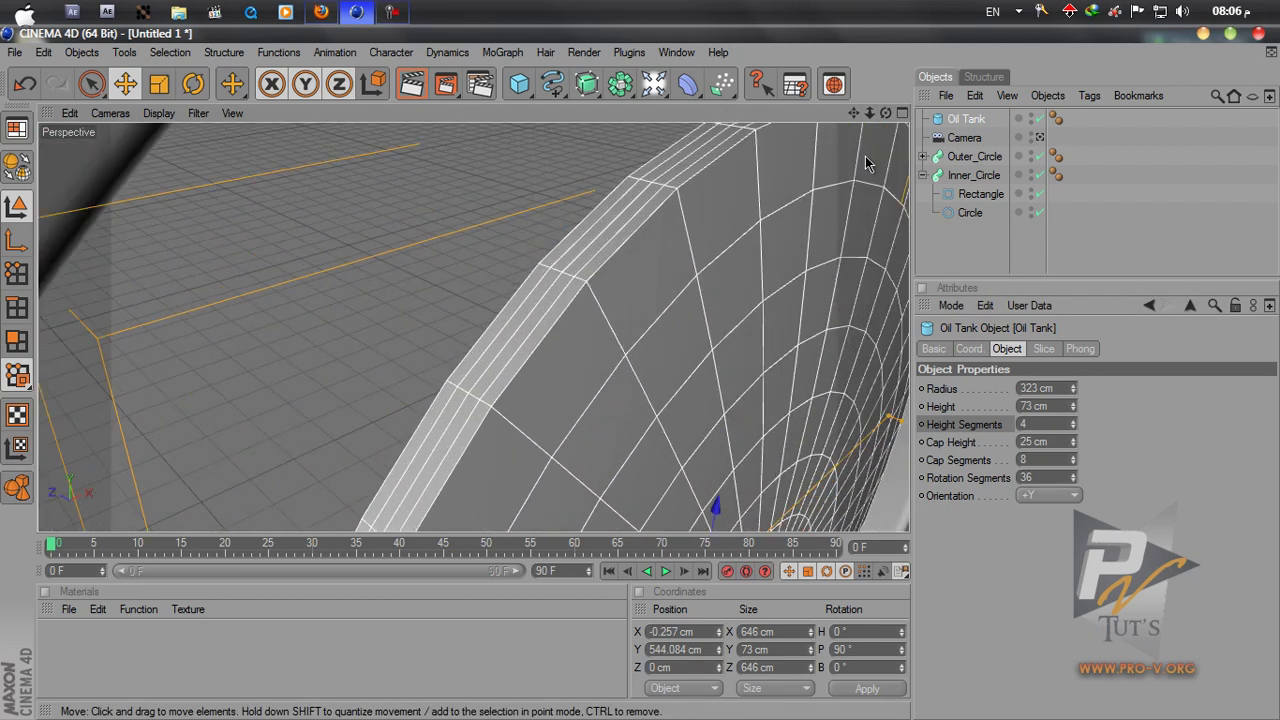
pyautogui.scroll(2, 639, 376)
pyautogui.moveTo(637, 376); pyautogui.dragTo(592, 381)
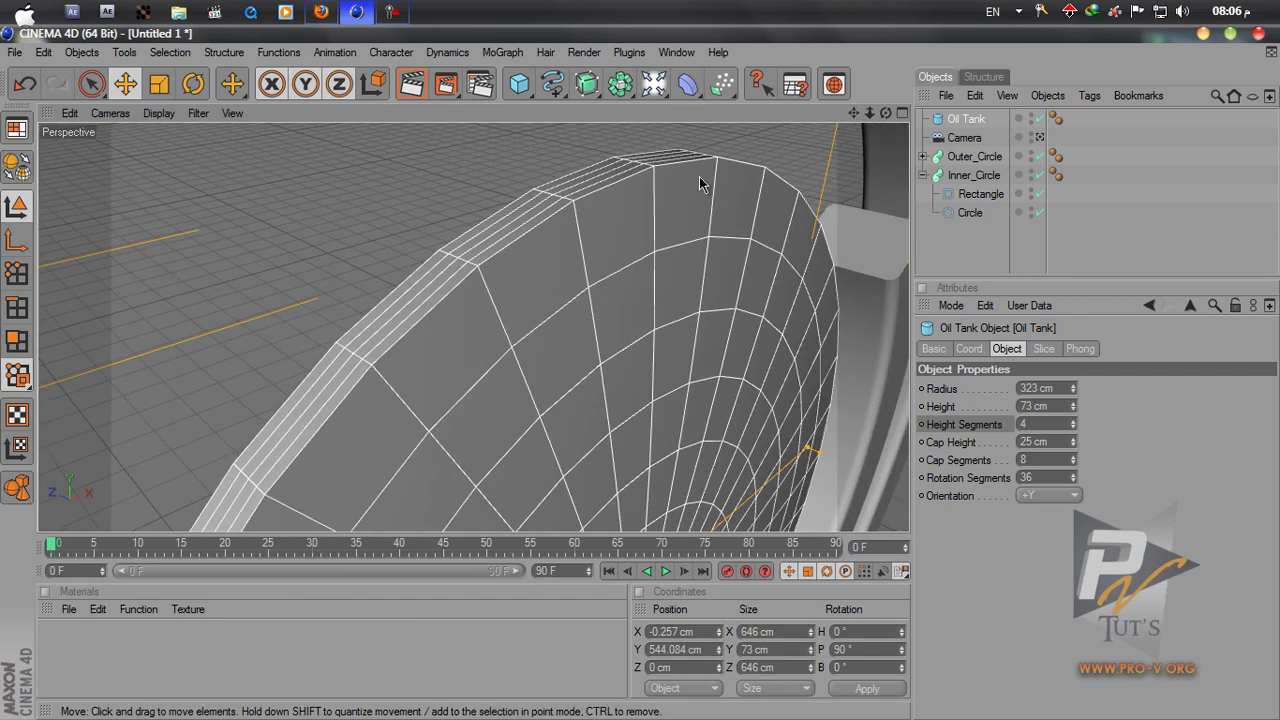
pyautogui.click(960, 119)
pyautogui.press('c')
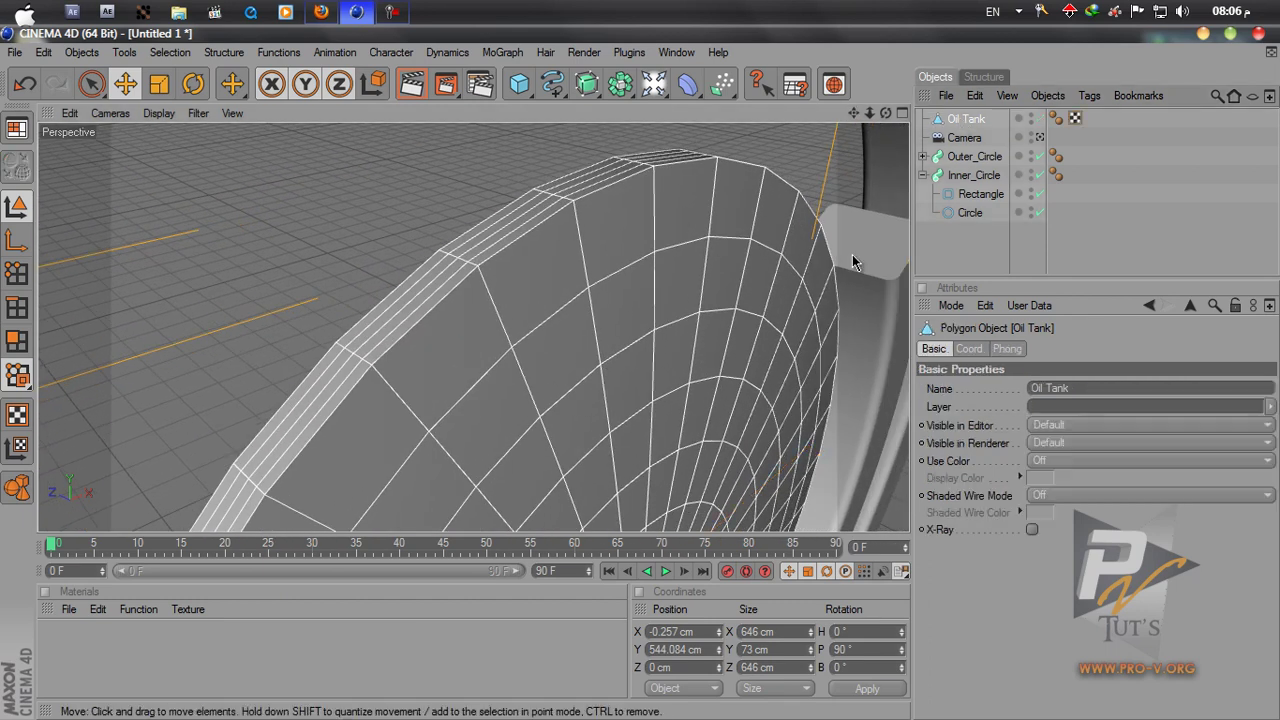
pyautogui.moveTo(886, 114); pyautogui.dragTo(640, 372)
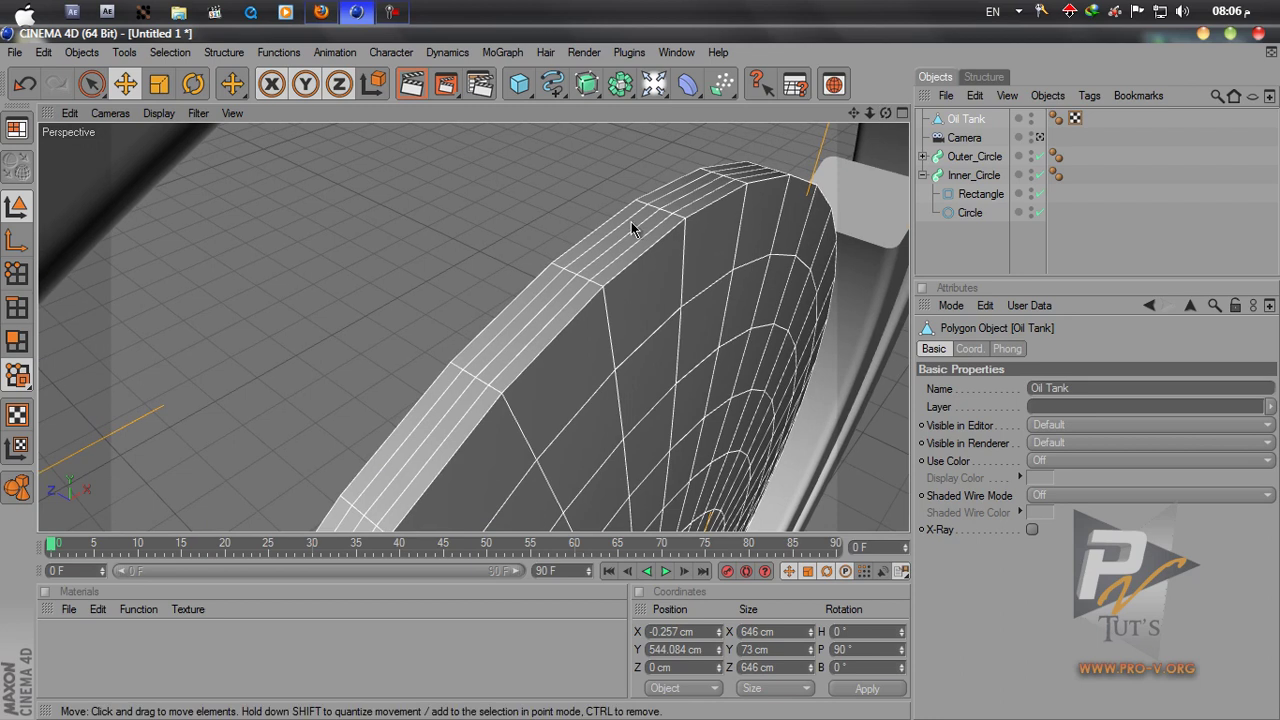